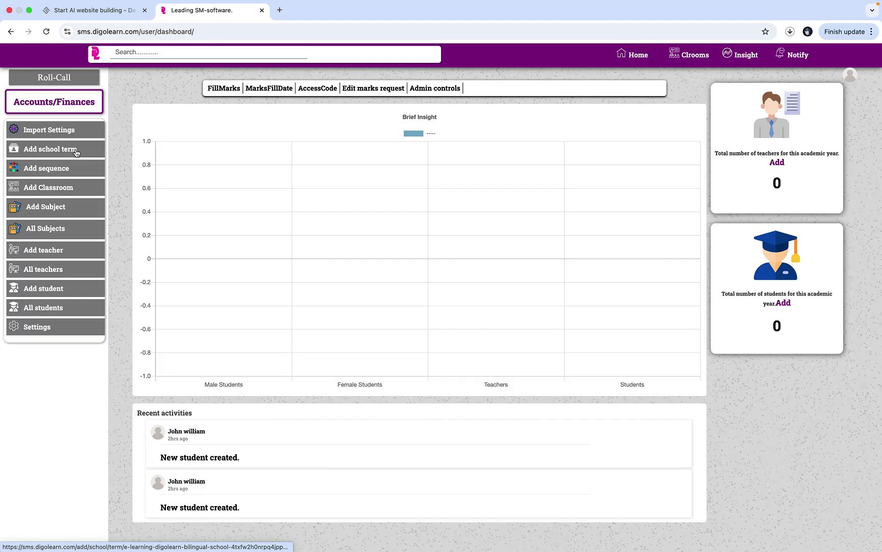
- Open the Add school term form for the 2025-2026 academic year from the sidebar
left_click(76, 153)
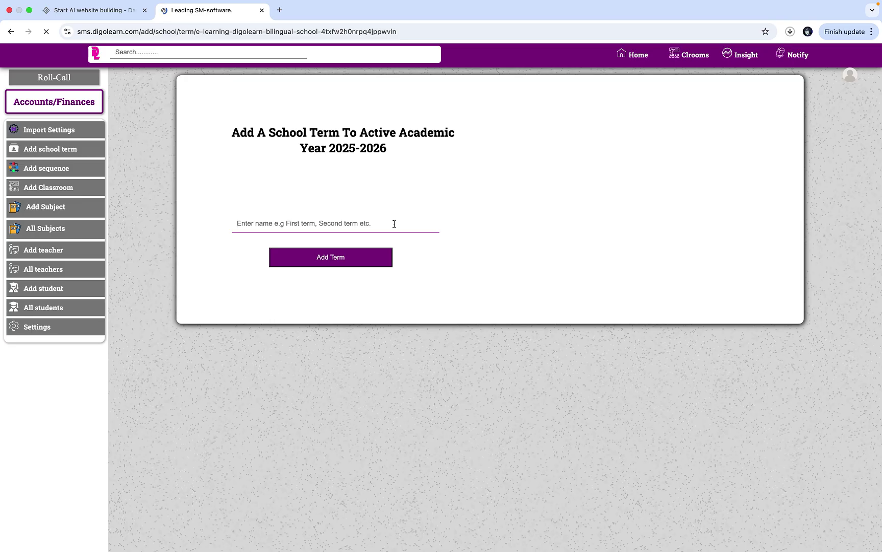
- Enter and save First Term, Second Term and Third Term one after another
left_click(394, 224)
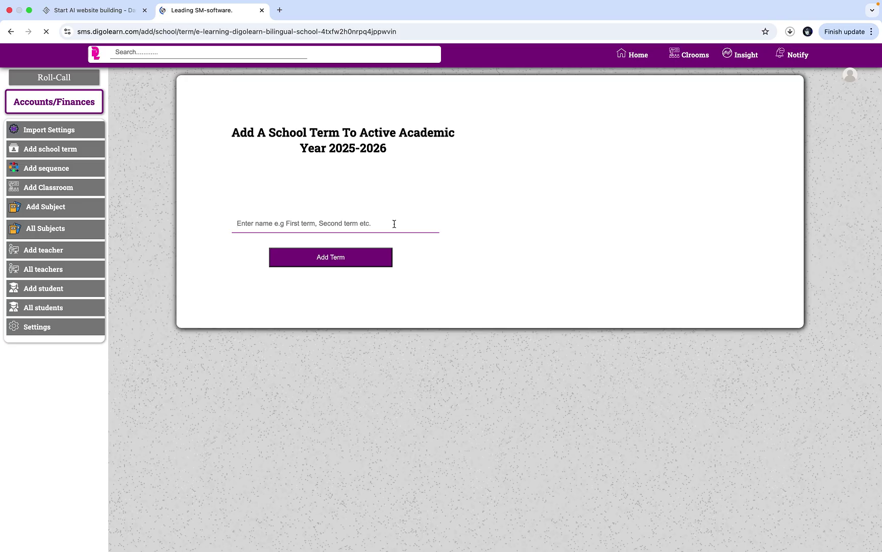
type("Fir")
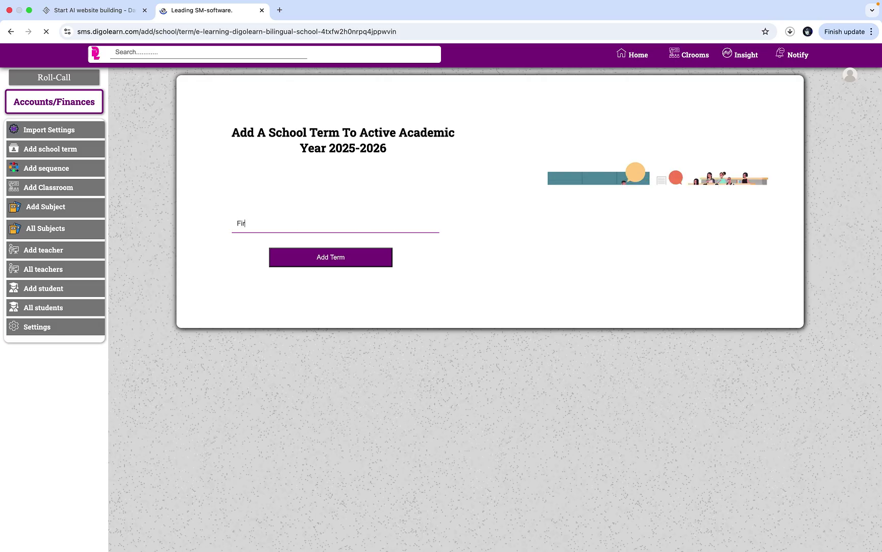
type("st Term")
left_click(379, 262)
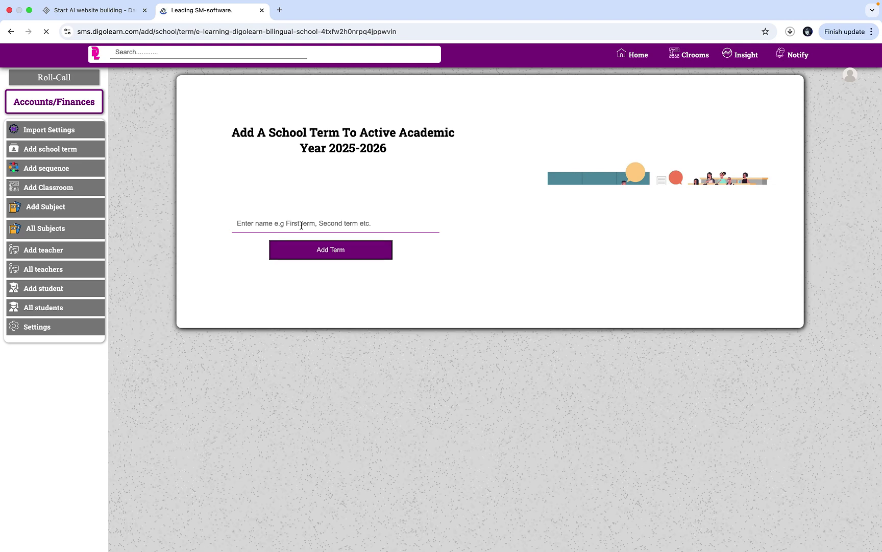
left_click(301, 225)
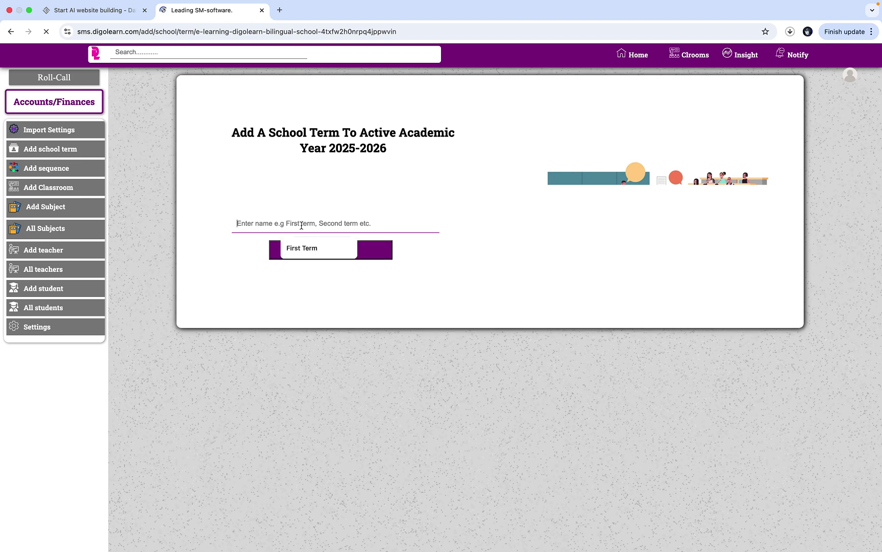
type("Sec")
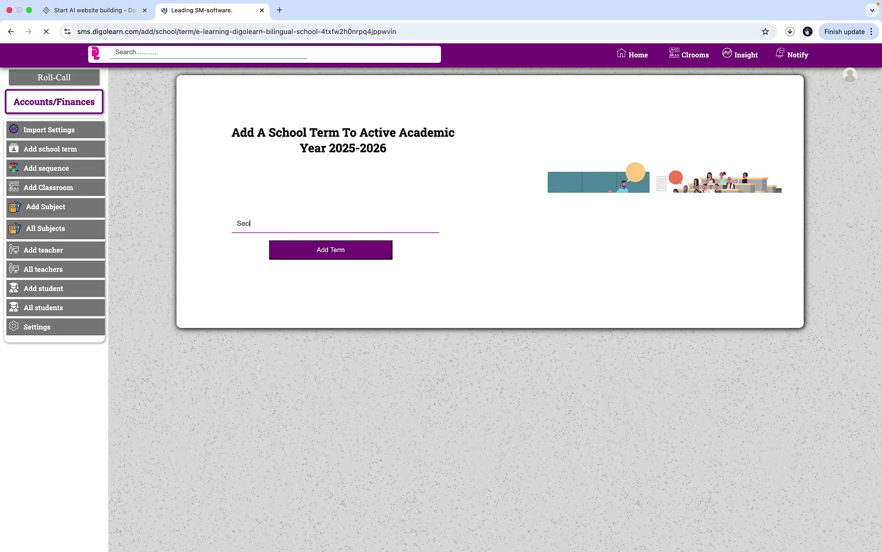
type("ond Term")
left_click(344, 251)
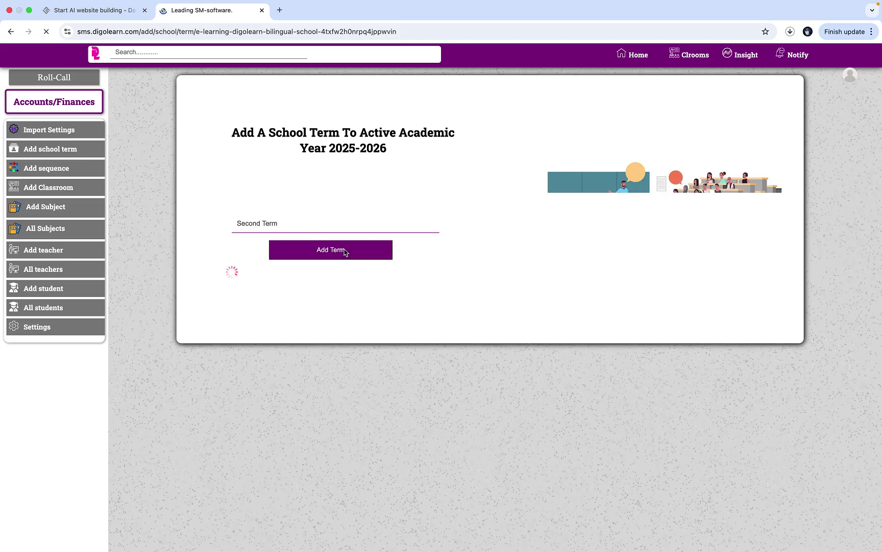
left_click(318, 226)
type("Th")
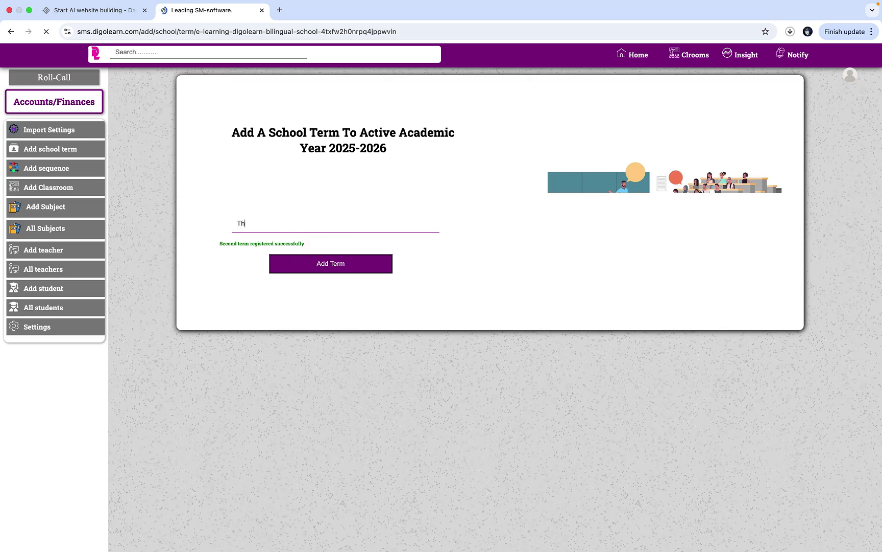
type("ird Term")
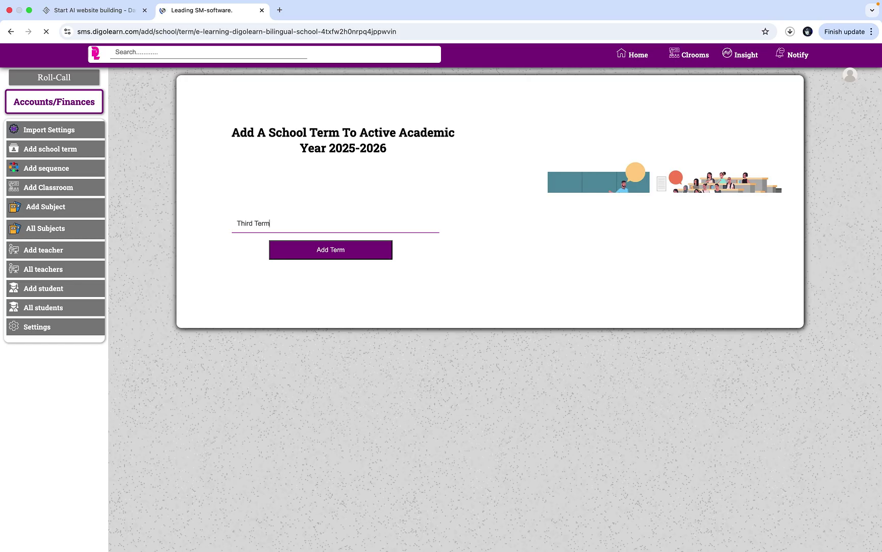
left_click(358, 258)
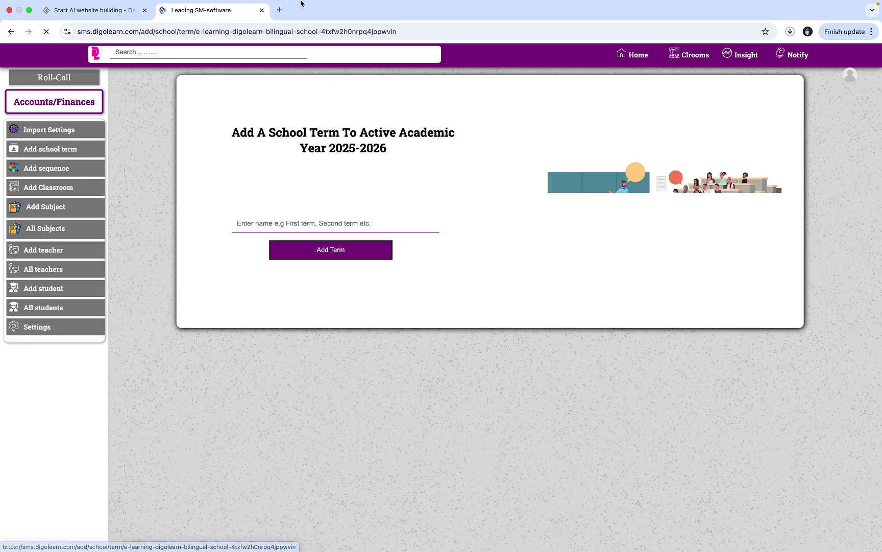
- Bring up the Add sequence form for the 2025-2026 academic year
mouse_move(480, 3)
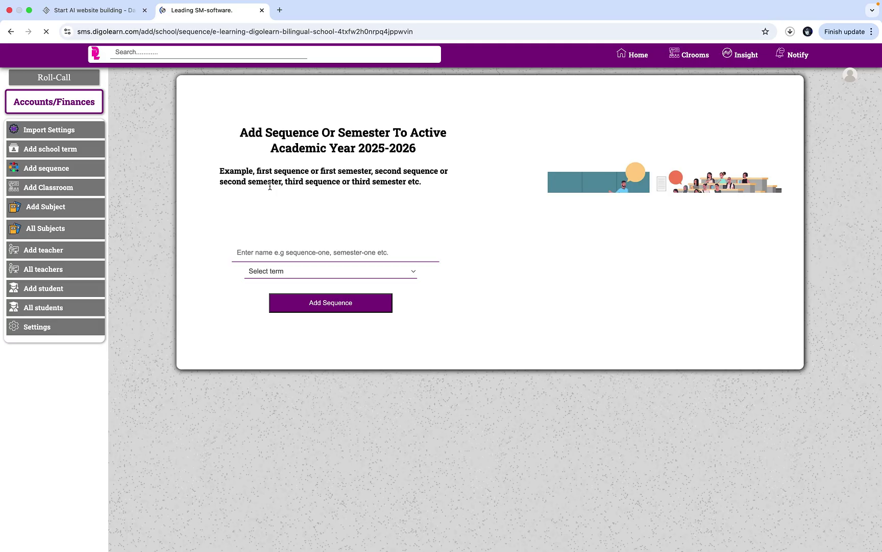
- Name the sequence 'First Sequence', attach it to First term, and save it
left_click(314, 249)
type("S")
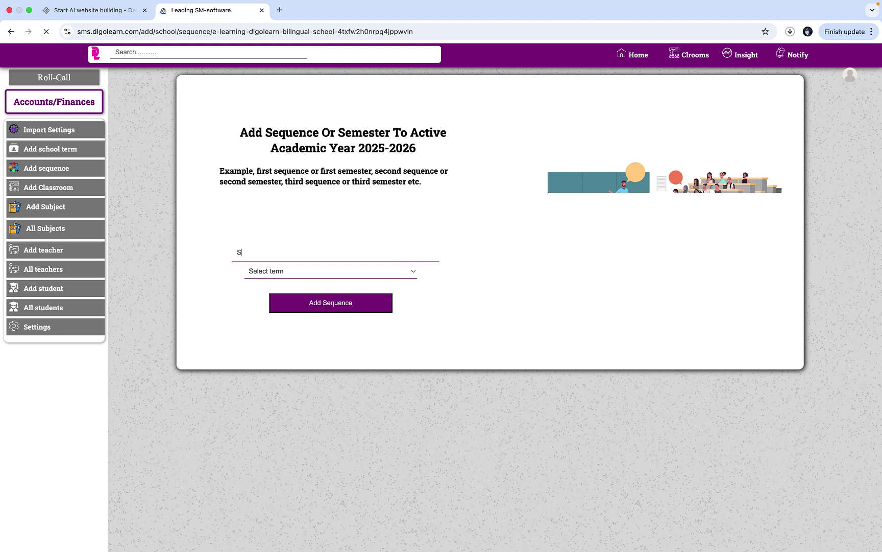
key("BackSpace")
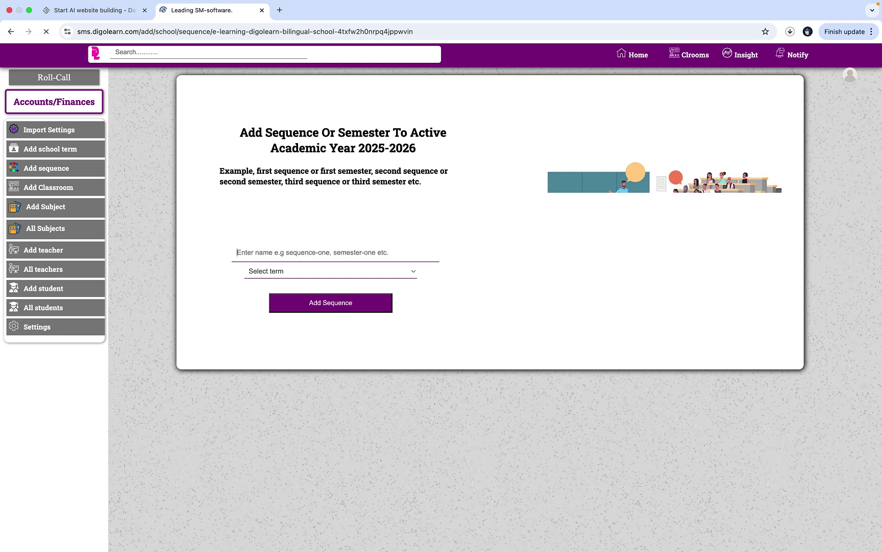
type("Fir")
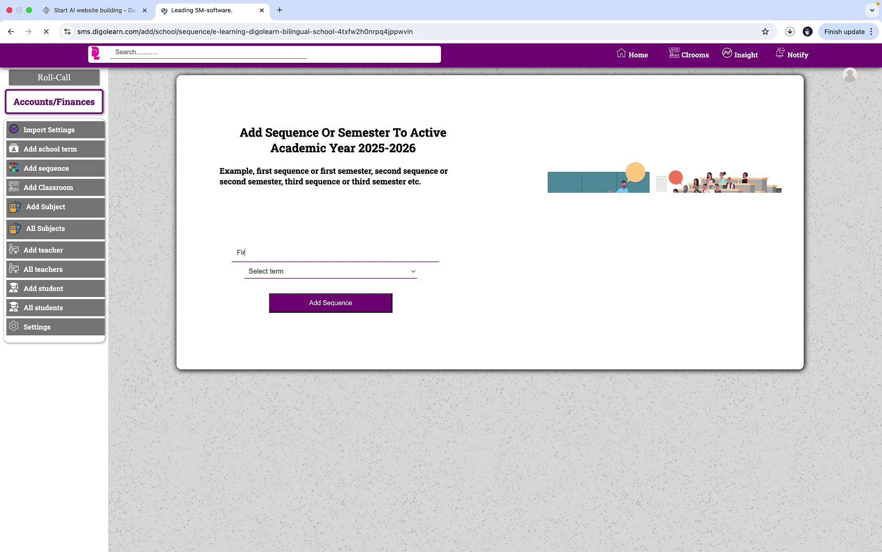
type("st Sequence")
left_click(316, 273)
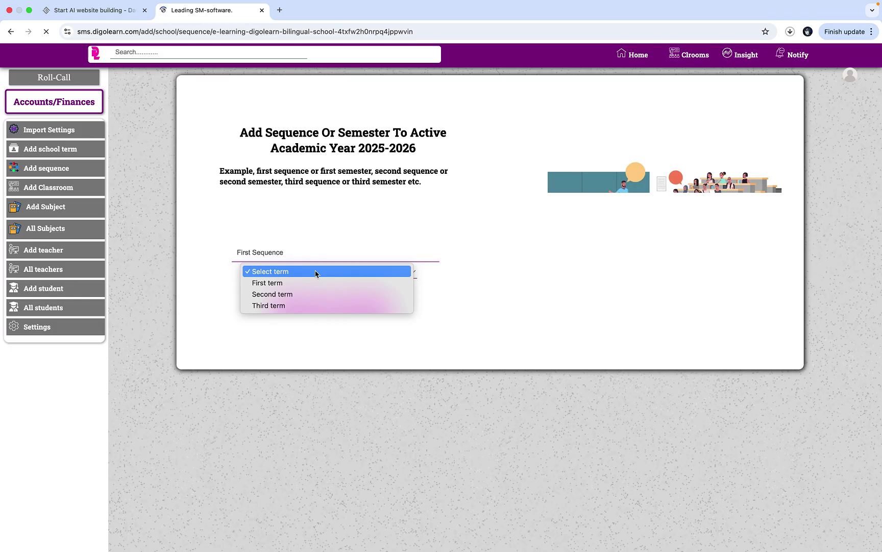
left_click(309, 283)
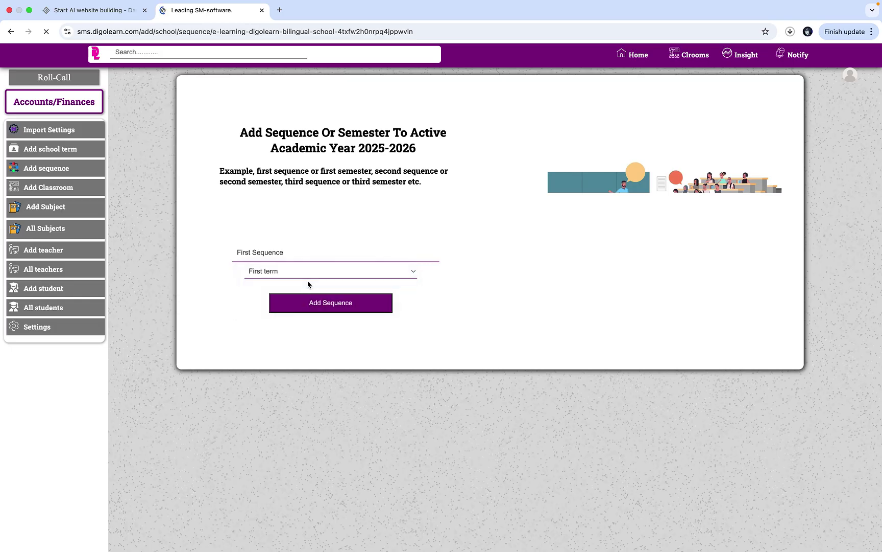
left_click(337, 307)
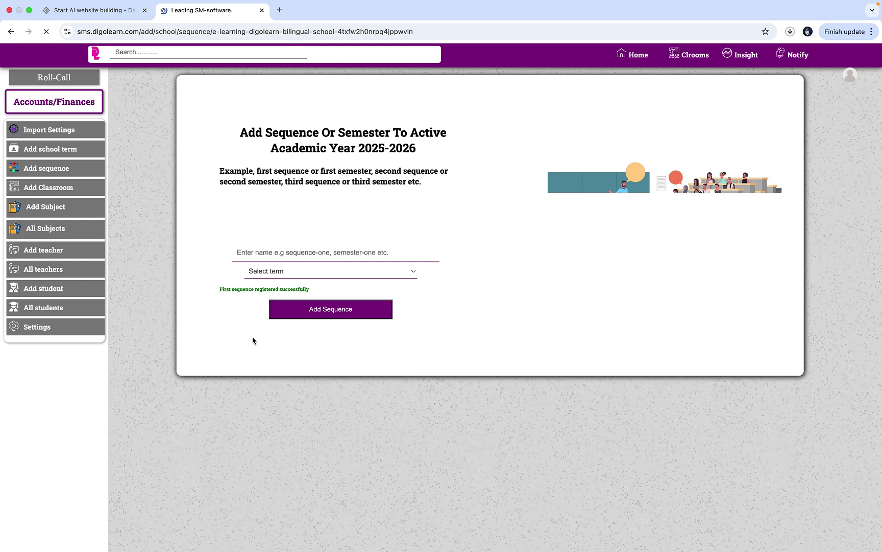
- Add 'Second Sequence' under First term
left_click(320, 252)
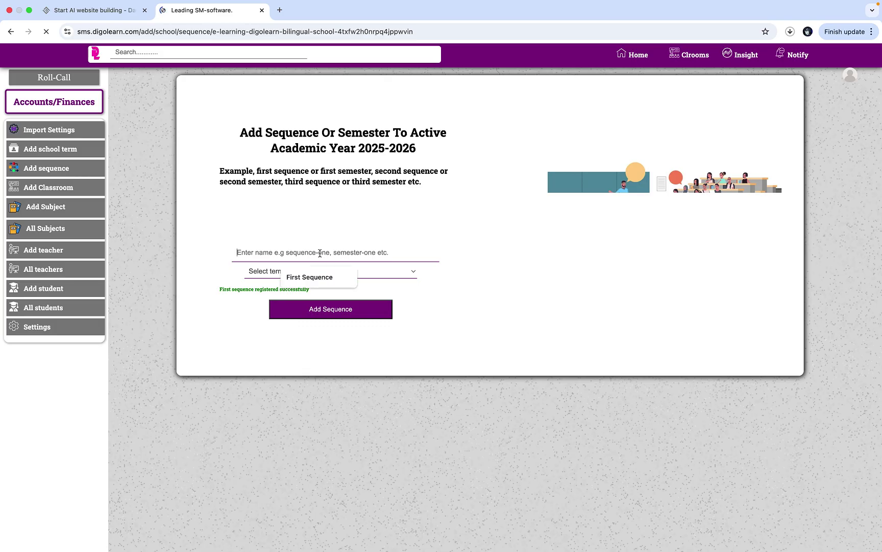
type("Sec")
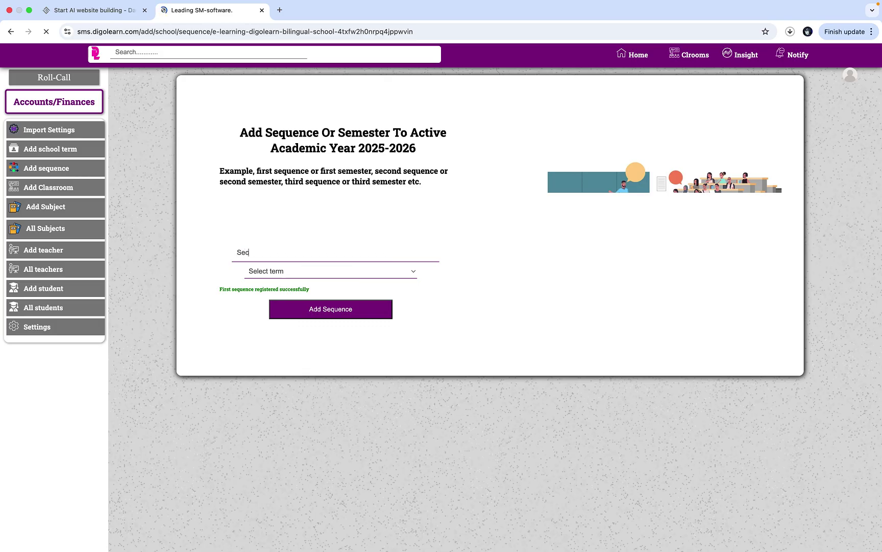
type("ond Sqe")
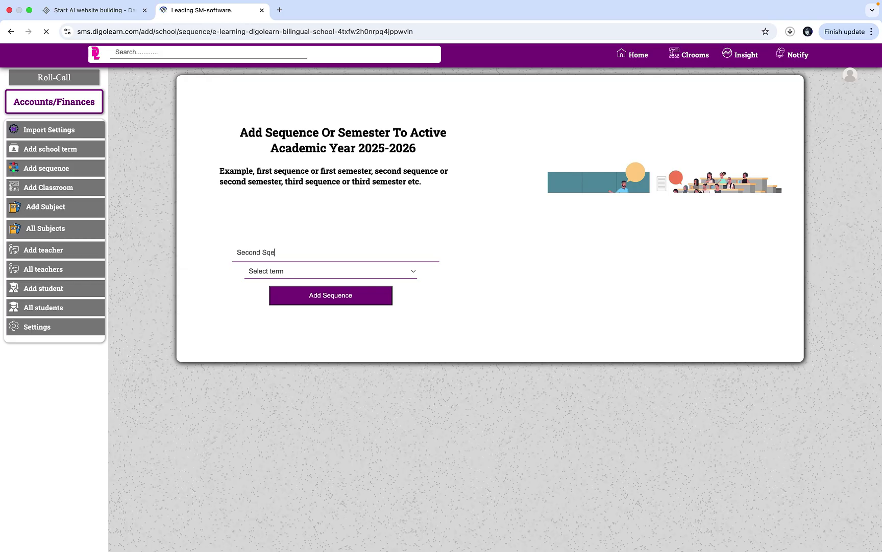
key("BackSpace")
key("BackSpace")
type("equence")
left_click(320, 275)
left_click(314, 284)
left_click(332, 297)
- Add 'Third Sequence' under First term
left_click(343, 250)
type("Third Sequence")
left_click(338, 276)
left_click(332, 284)
left_click(353, 300)
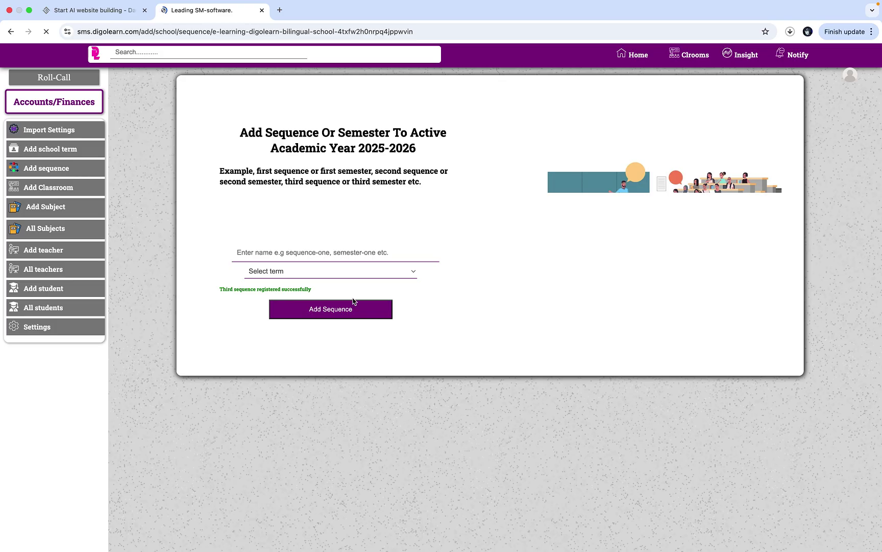
- Add 'Fourth sequence' under Second term
left_click(333, 254)
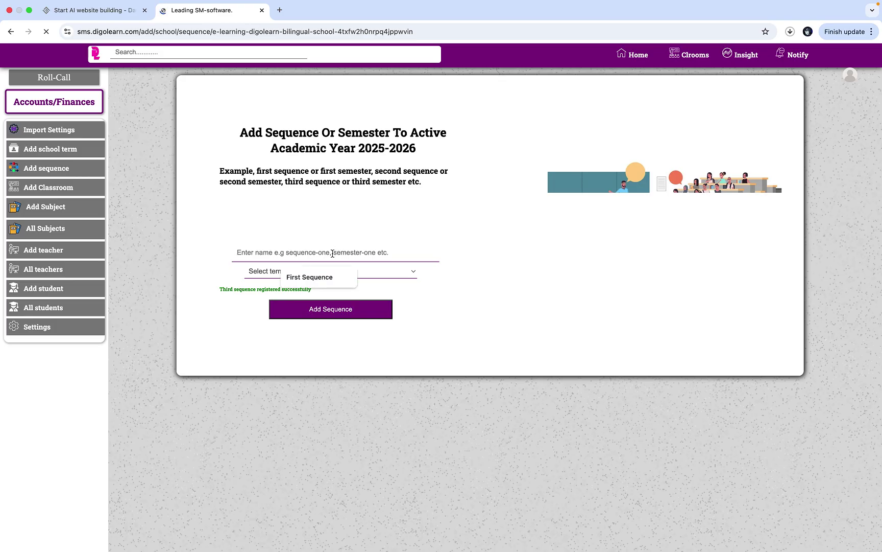
type("Fo")
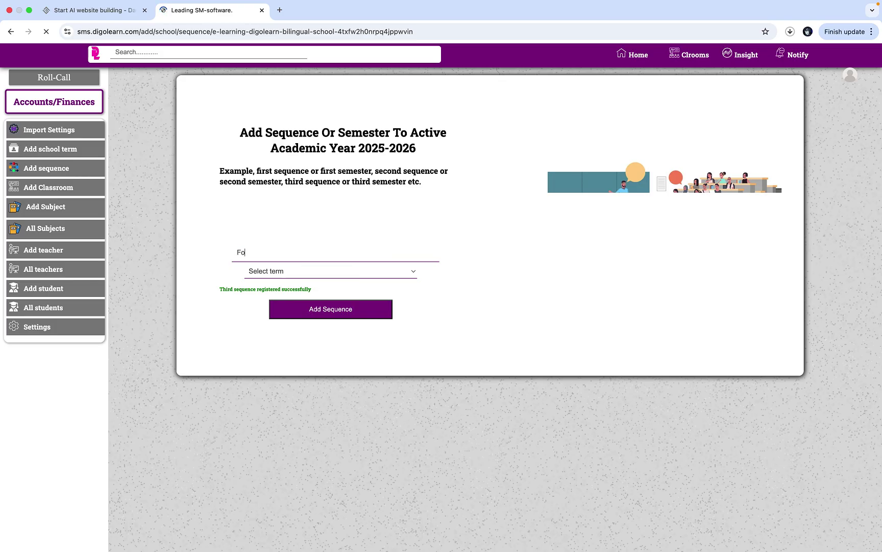
type("urth ")
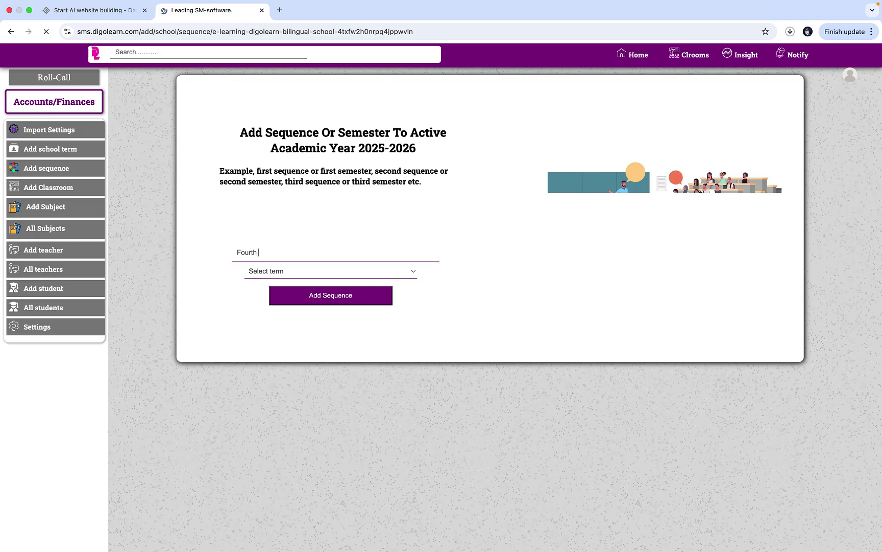
type("sequence")
left_click(336, 271)
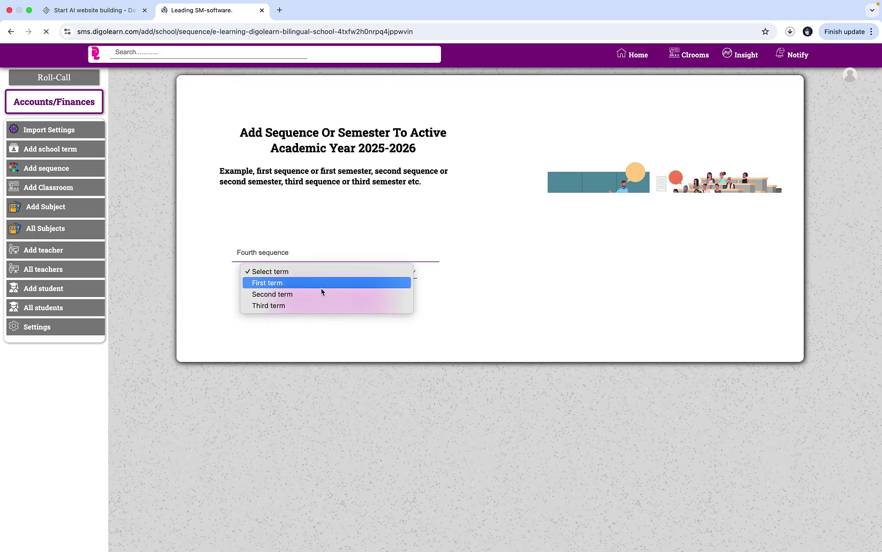
left_click(322, 290)
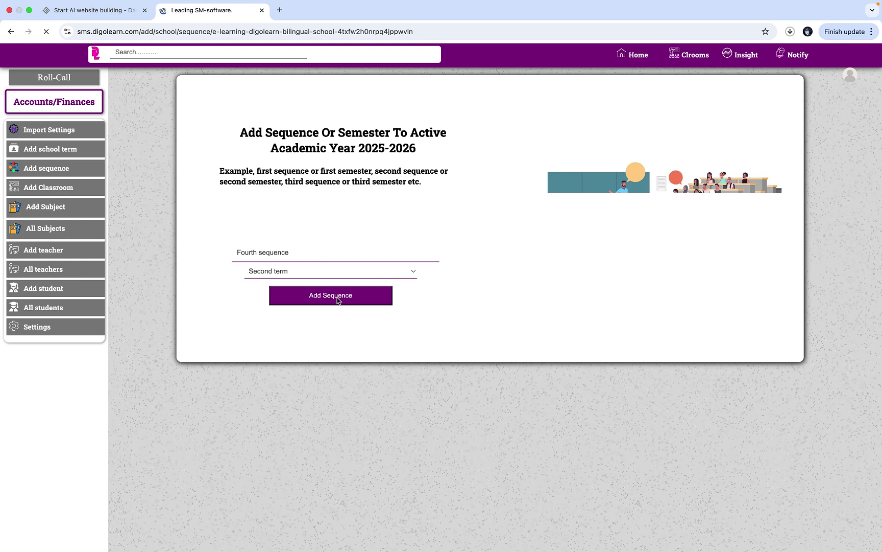
left_click(337, 300)
- Add 'Fifth sequence' under Second term, then enter 'Sixth seqence' as the next name
left_click(338, 251)
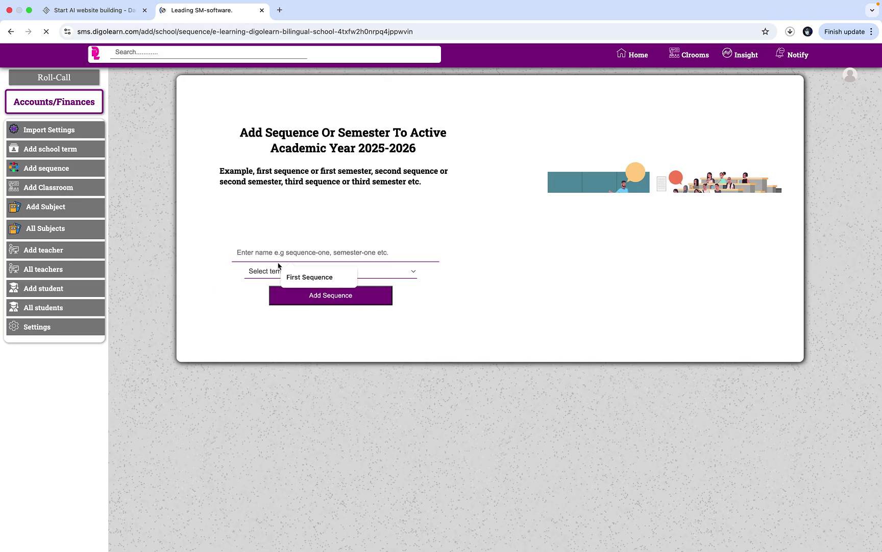
type("Fifth")
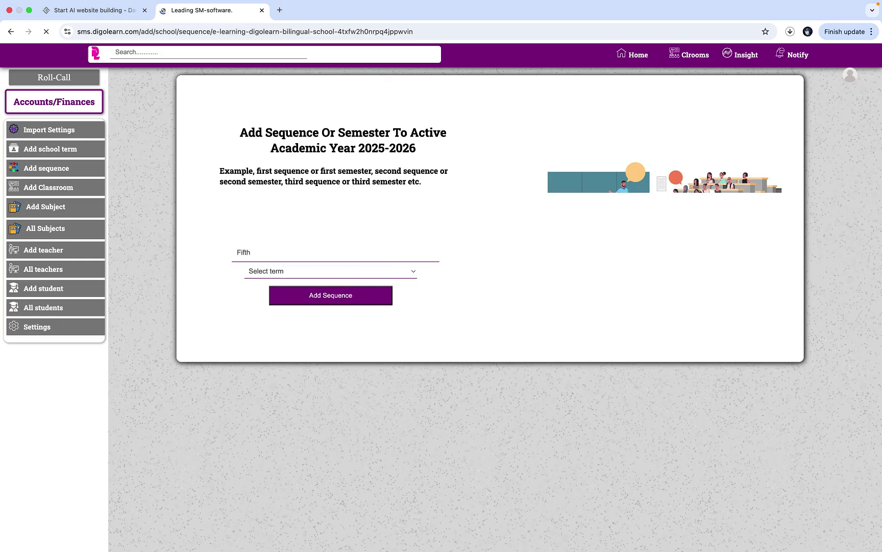
type(" sequence")
left_click(288, 273)
left_click(300, 294)
left_click(323, 300)
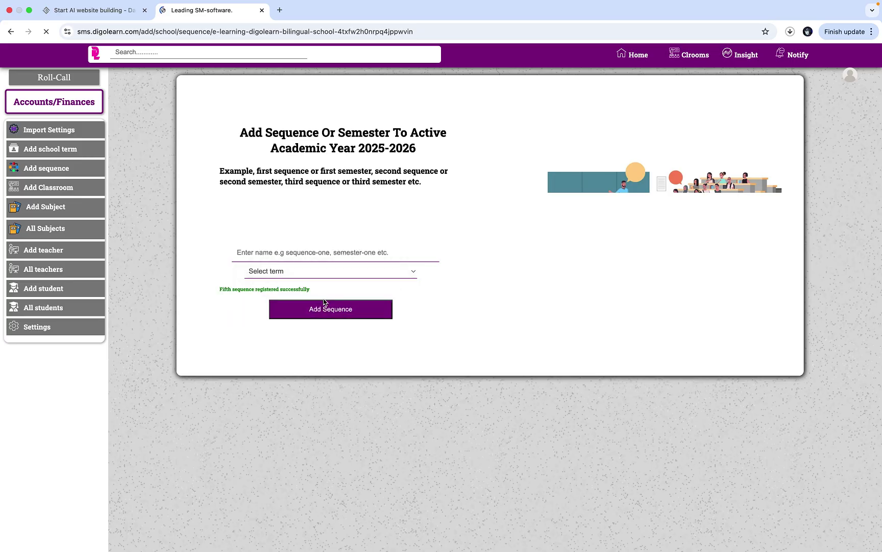
left_click(347, 252)
type("Sixth segenceqence")
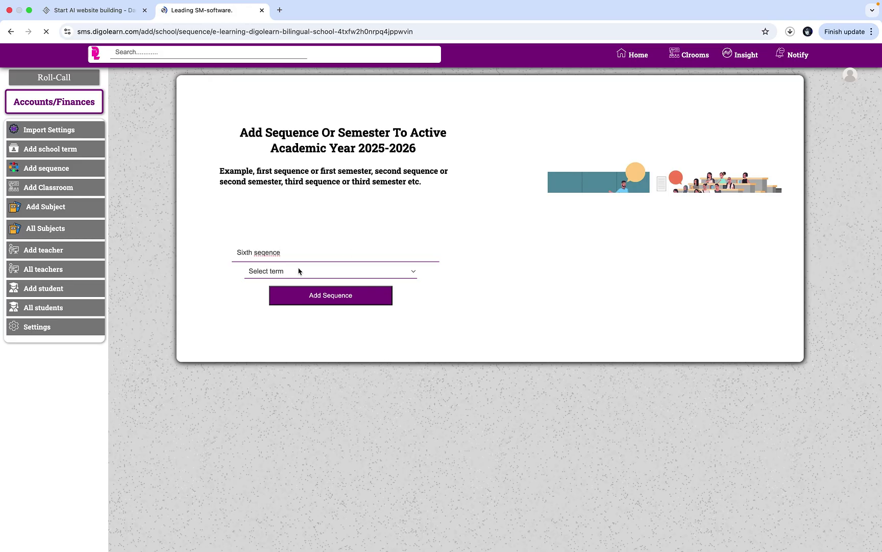
- Attach the sixth sequence to Third term and save it
key("Return")
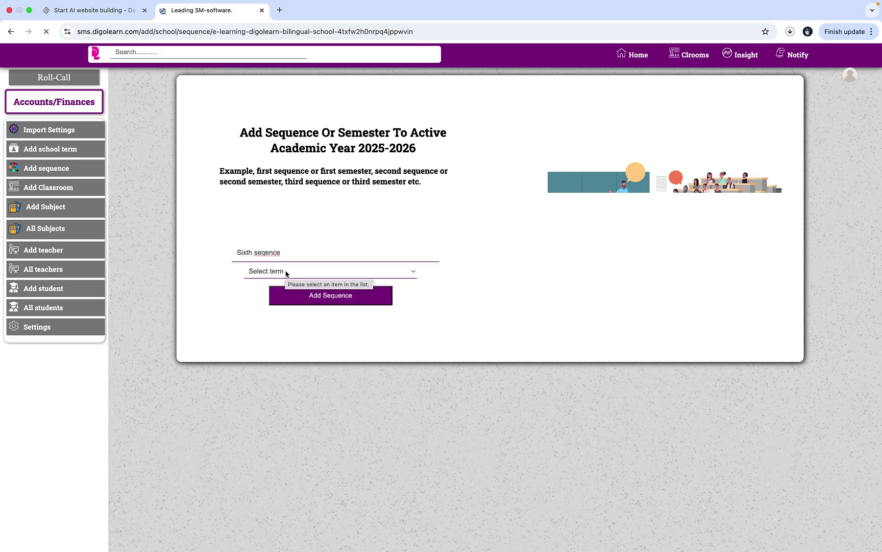
left_click(286, 272)
left_click(309, 305)
left_click(312, 303)
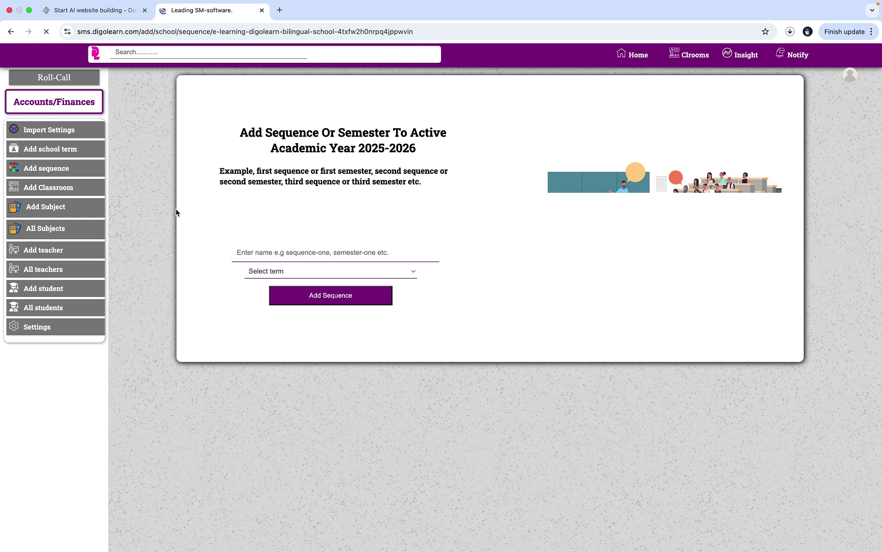
- Open the Create school classroom dialog from the sidebar's Add Classroom entry
left_click(76, 189)
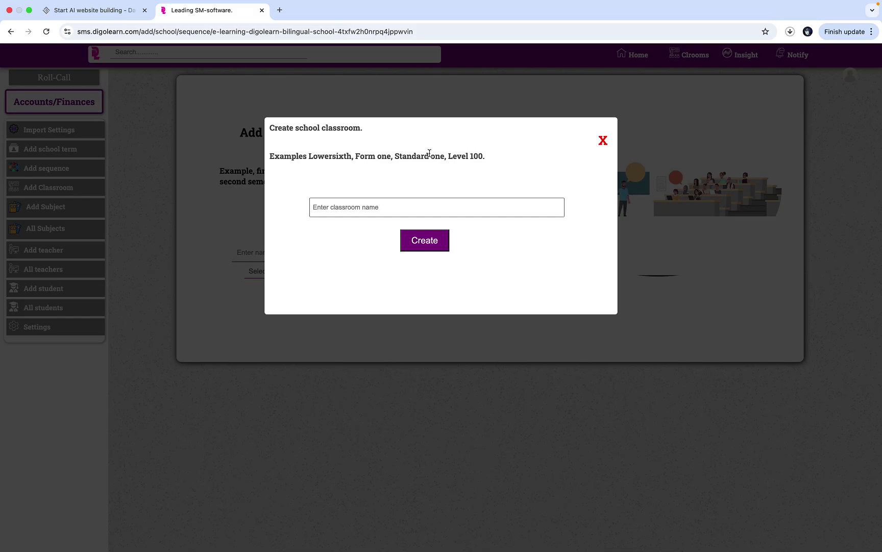
- Create the Form One and Form Two classrooms
left_click(399, 205)
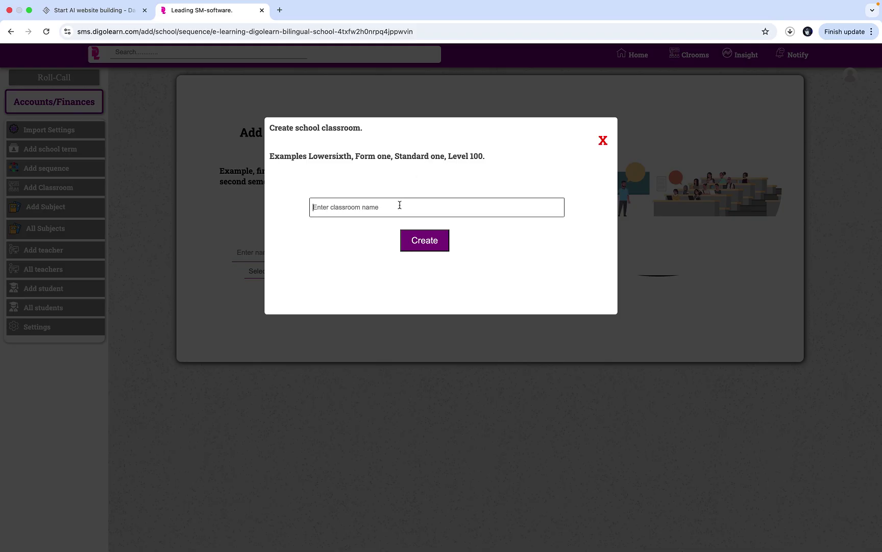
type("Form One")
left_click(437, 240)
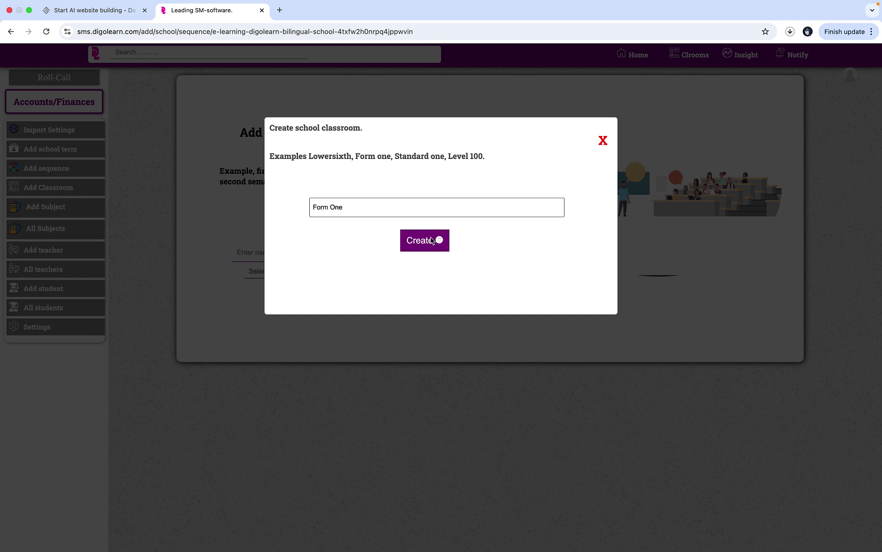
left_click(405, 221)
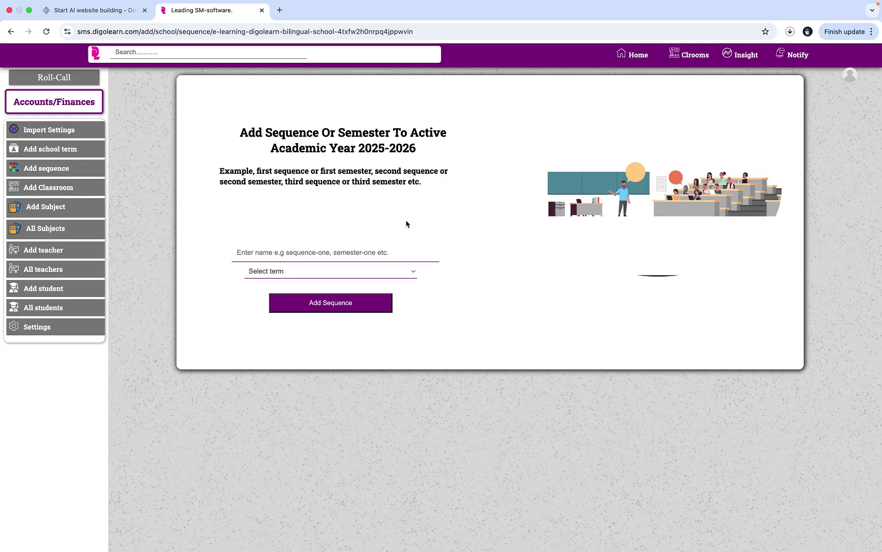
left_click(57, 192)
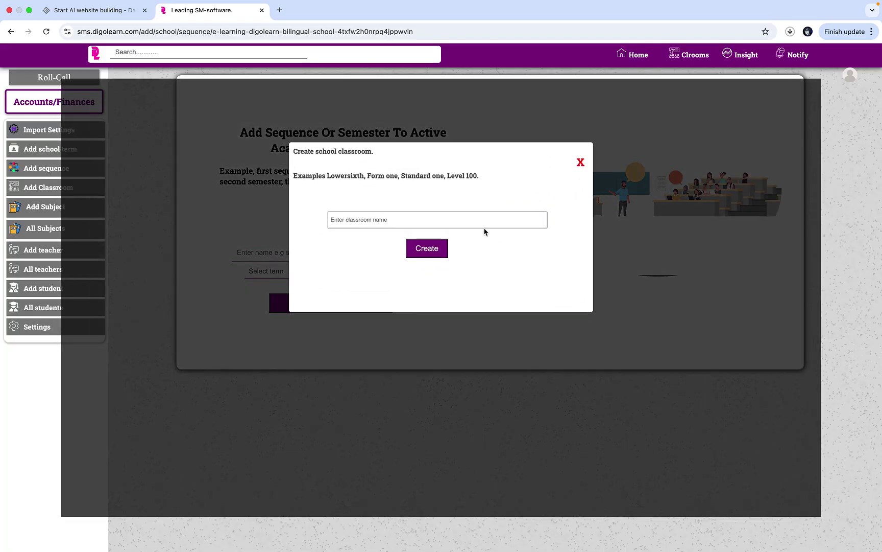
left_click(481, 214)
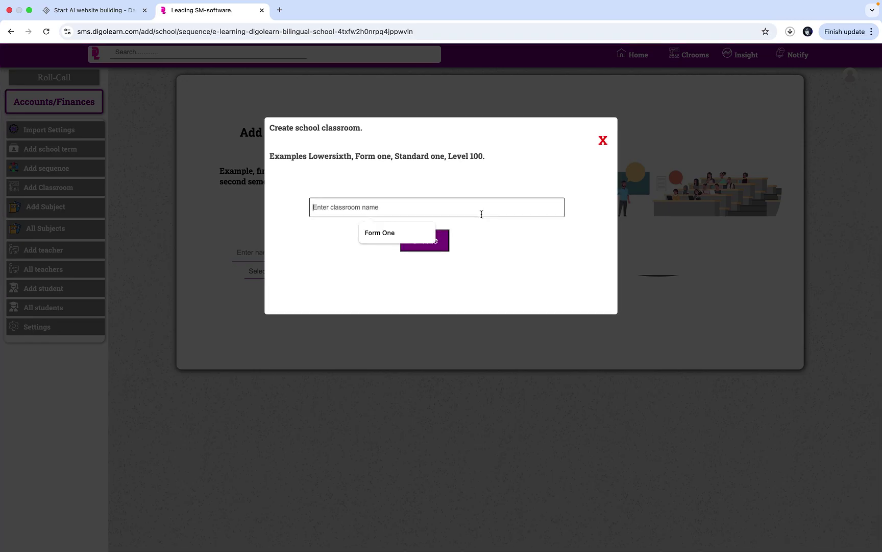
type("Form")
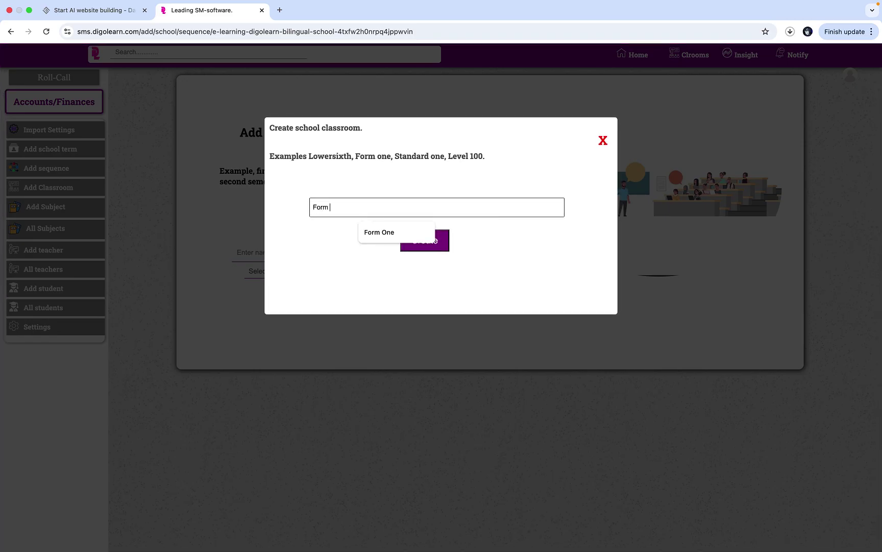
type(" Two")
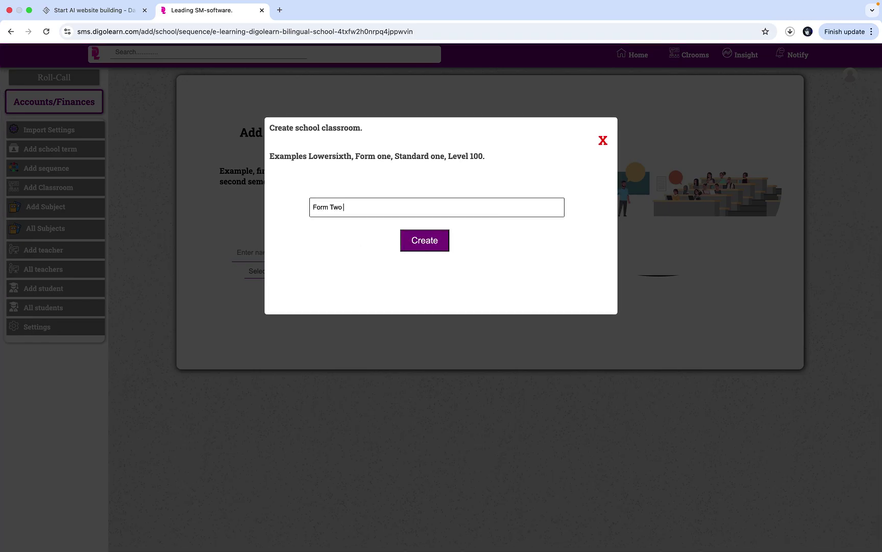
left_click(433, 241)
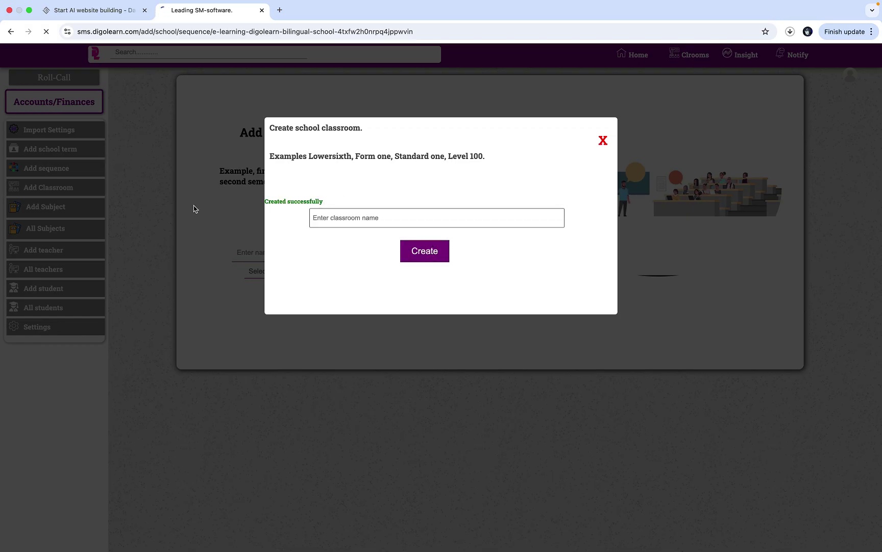
- Create the Form Three and Form Four classrooms
left_click(451, 211)
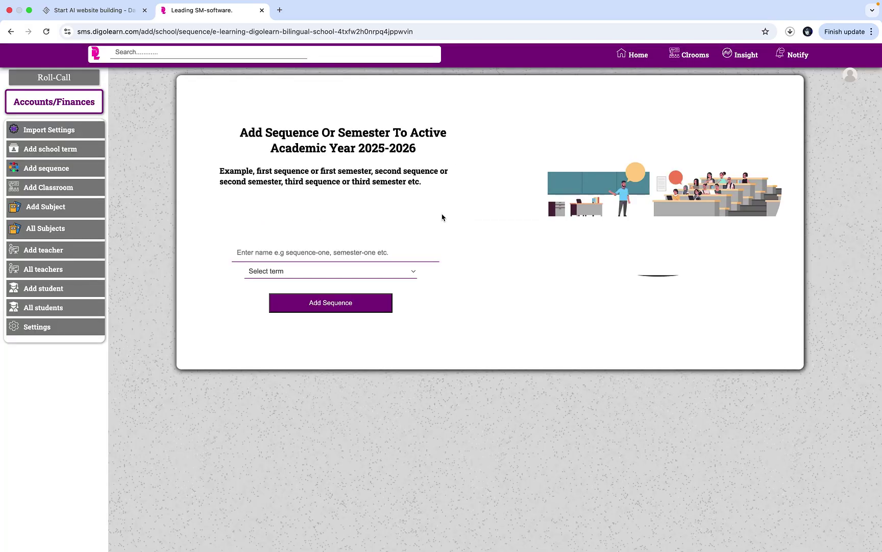
left_click(64, 187)
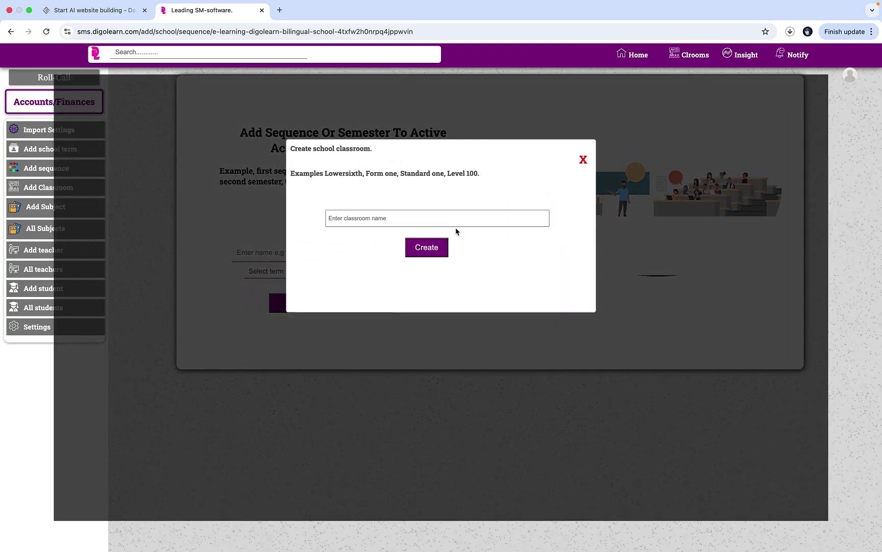
left_click(476, 214)
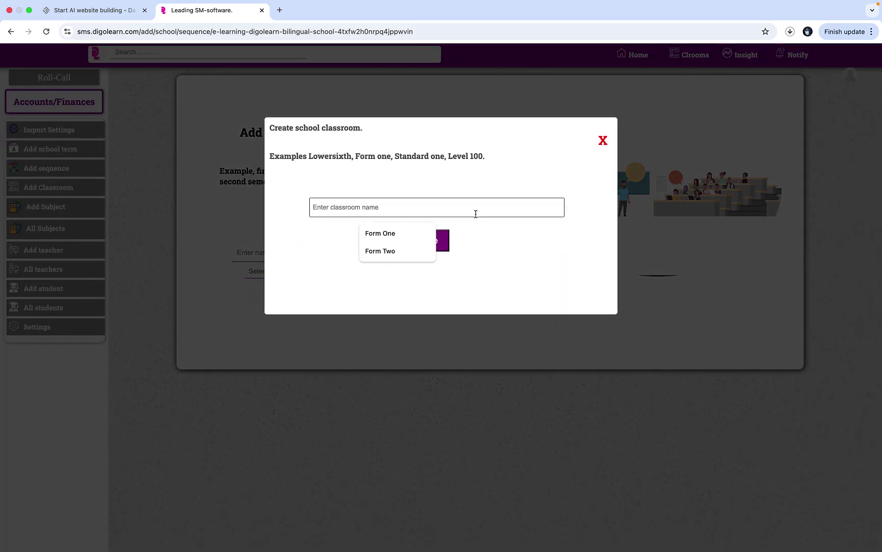
type("Form")
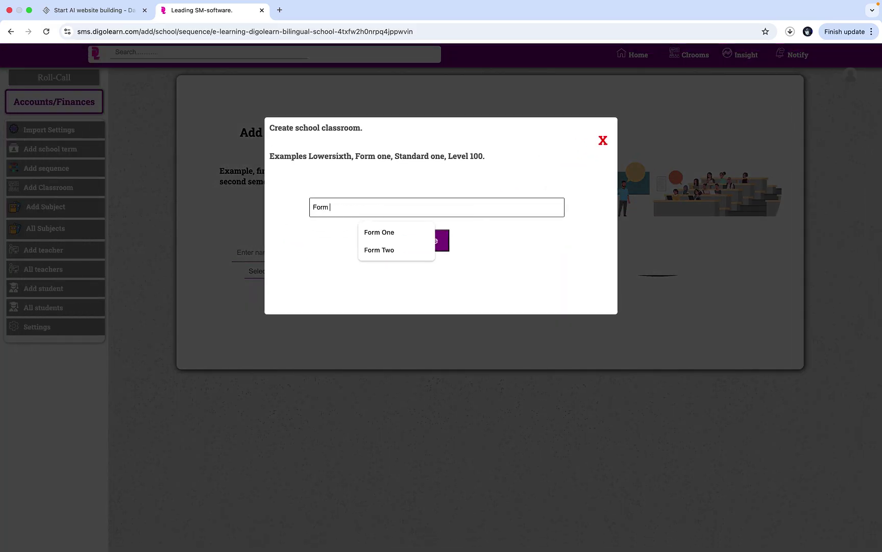
type(" Three")
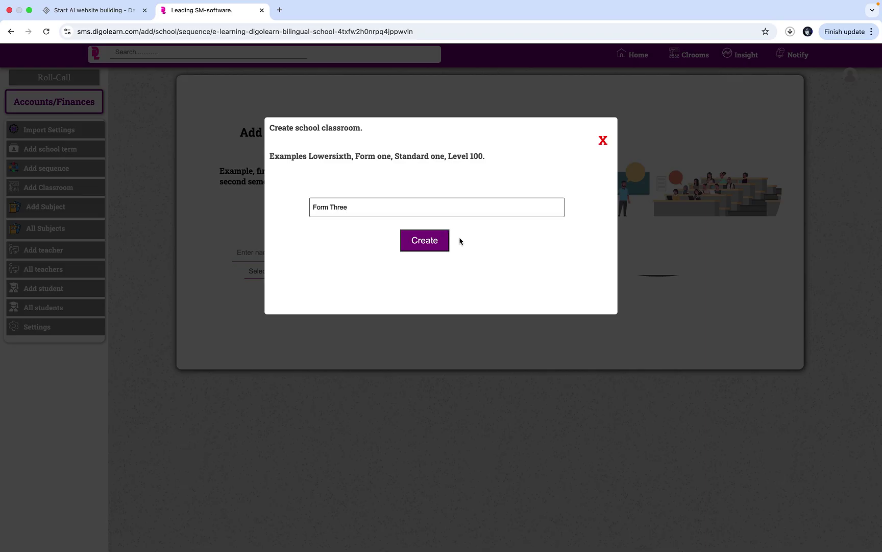
left_click(428, 241)
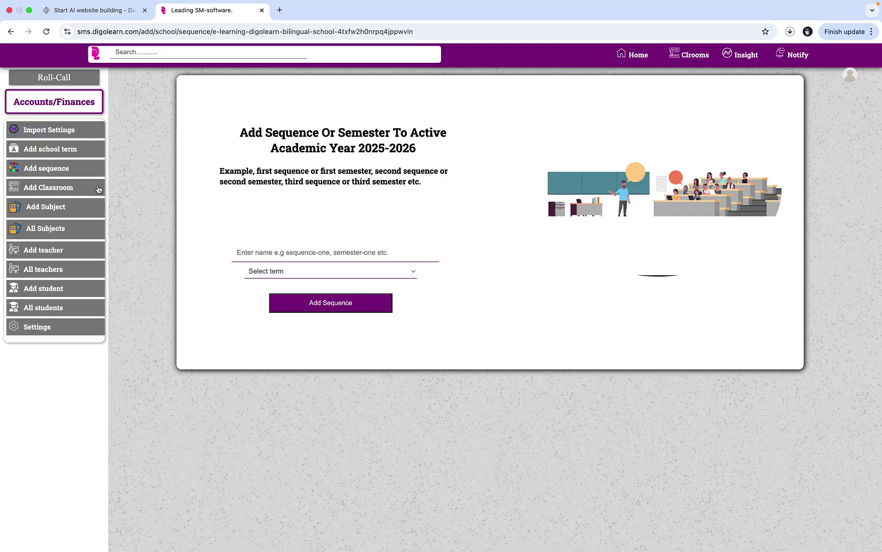
left_click(98, 188)
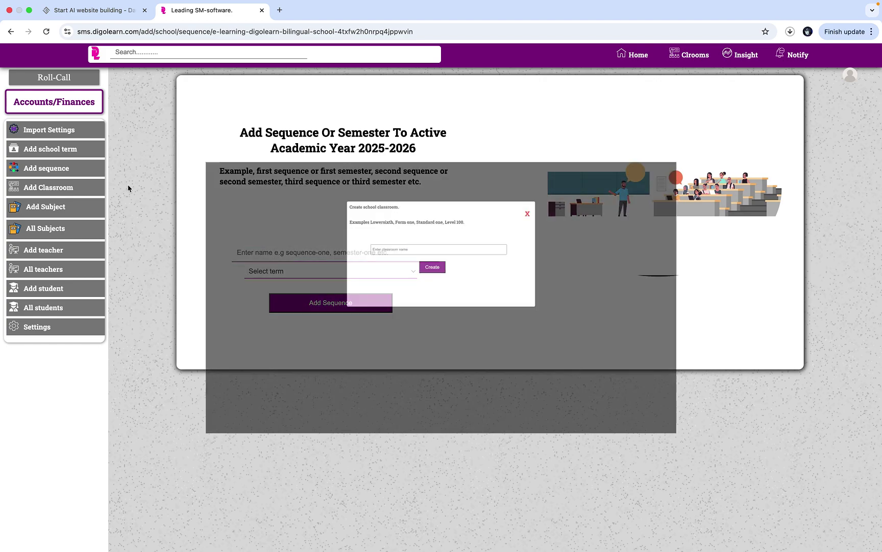
left_click(508, 210)
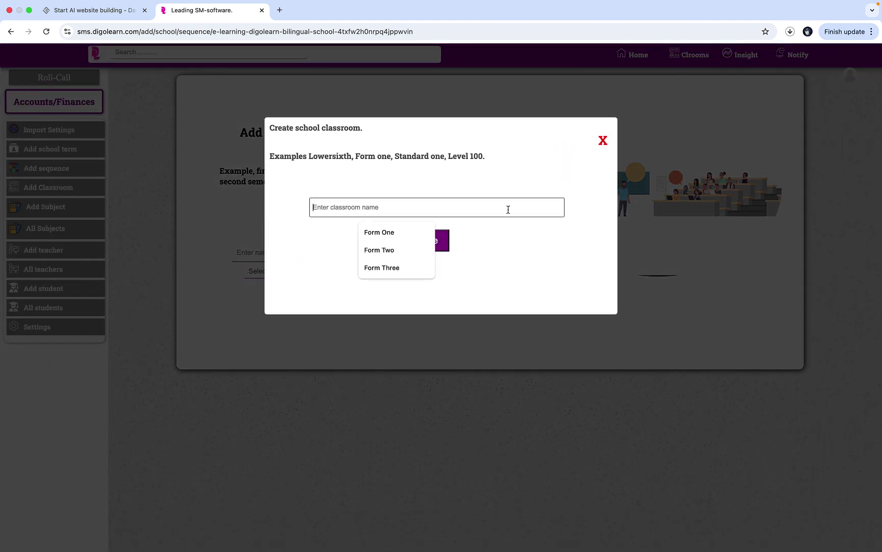
type("Form Four")
left_click(435, 238)
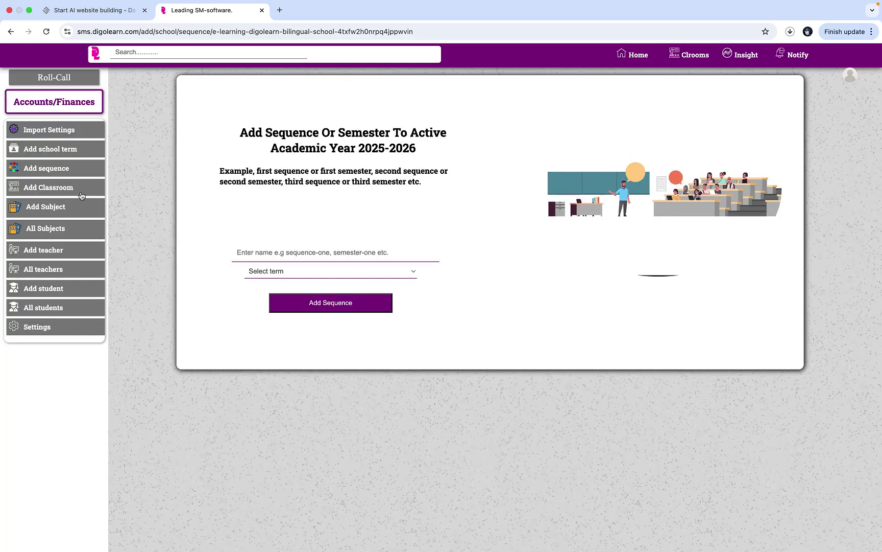
- Create the Form Five classroom
left_click(81, 195)
left_click(498, 218)
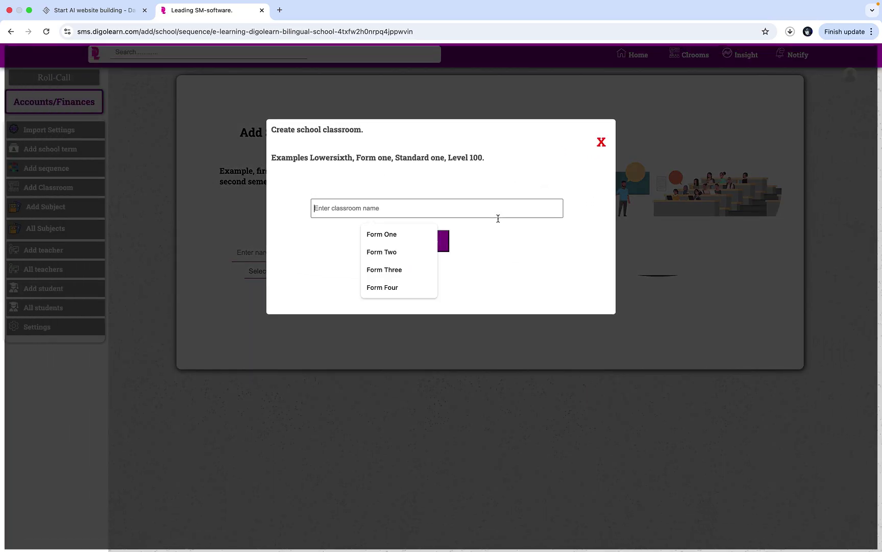
type("F")
key("BackSpace")
type("Form Five")
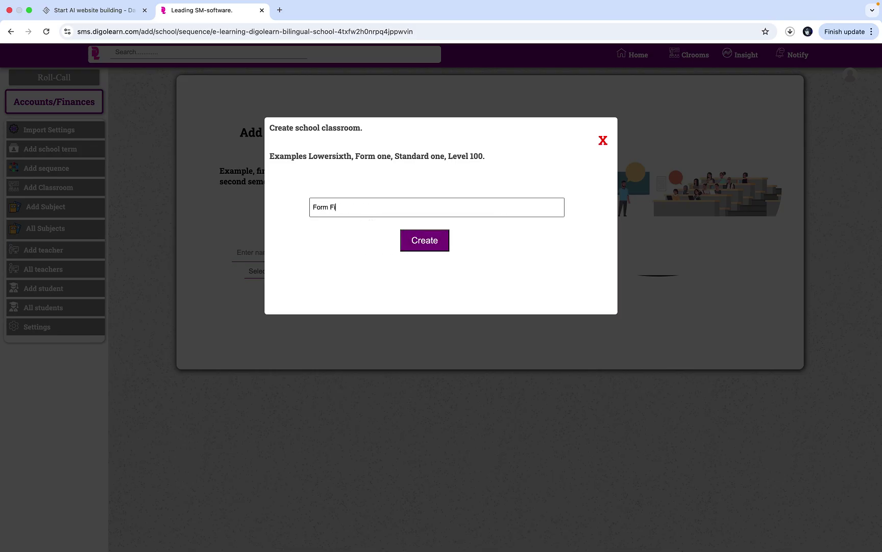
left_click(438, 238)
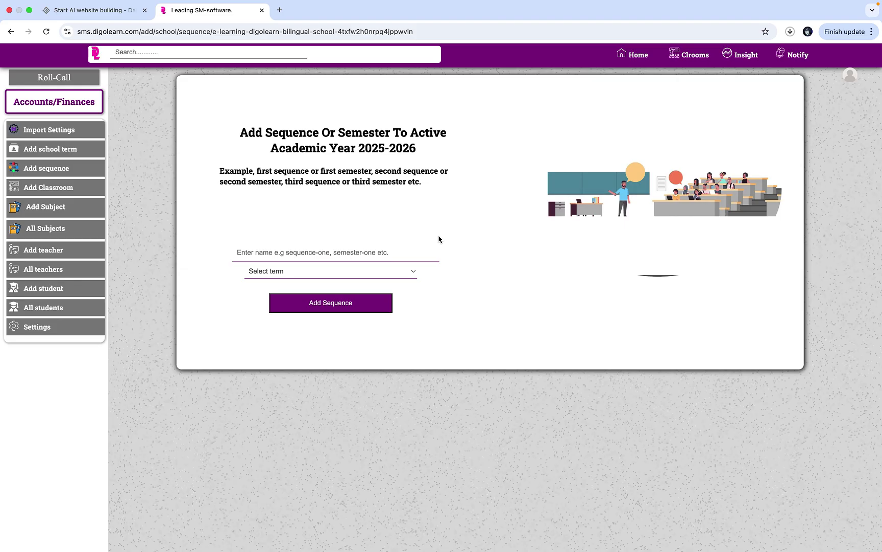
- On the subject page, start a new subject named Mathematics
left_click(94, 212)
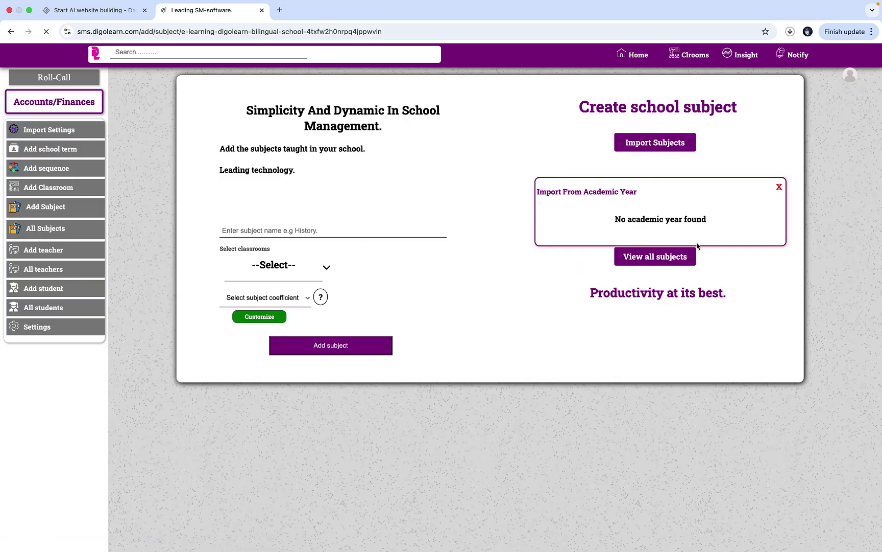
scroll(546, 388, "down", 1)
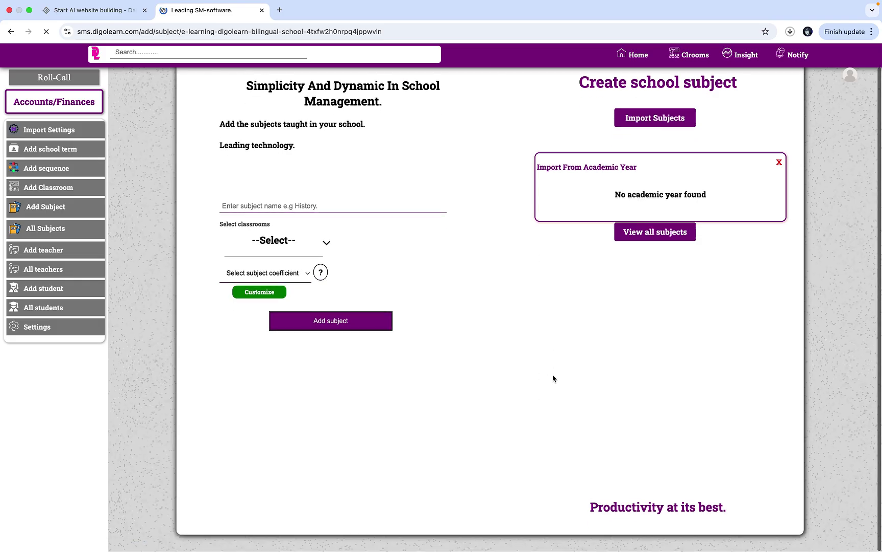
left_click(298, 205)
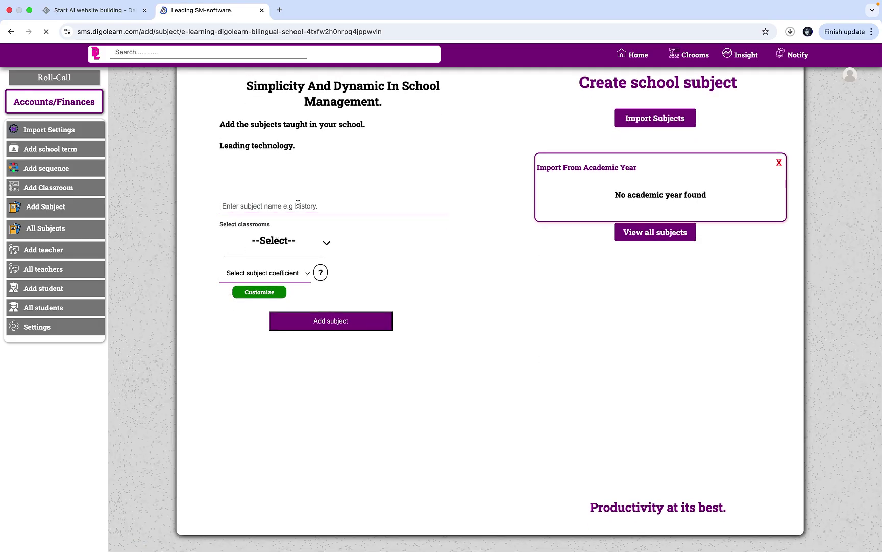
type("MA")
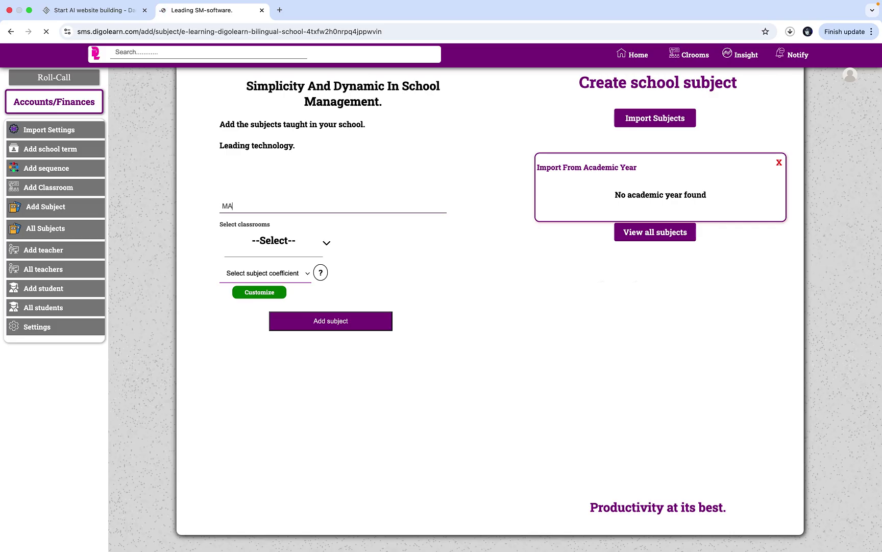
type("athematics")
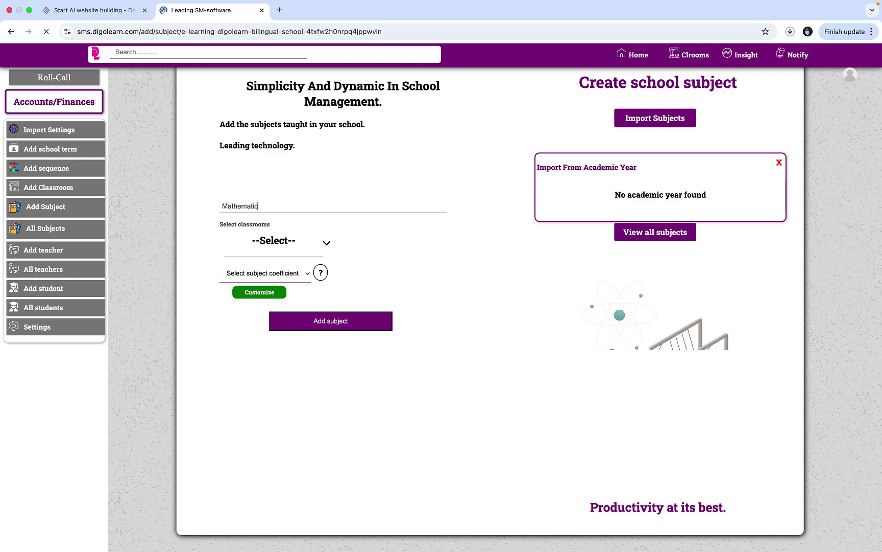
- Assign Mathematics to classrooms Form One through Form Five
left_click(257, 236)
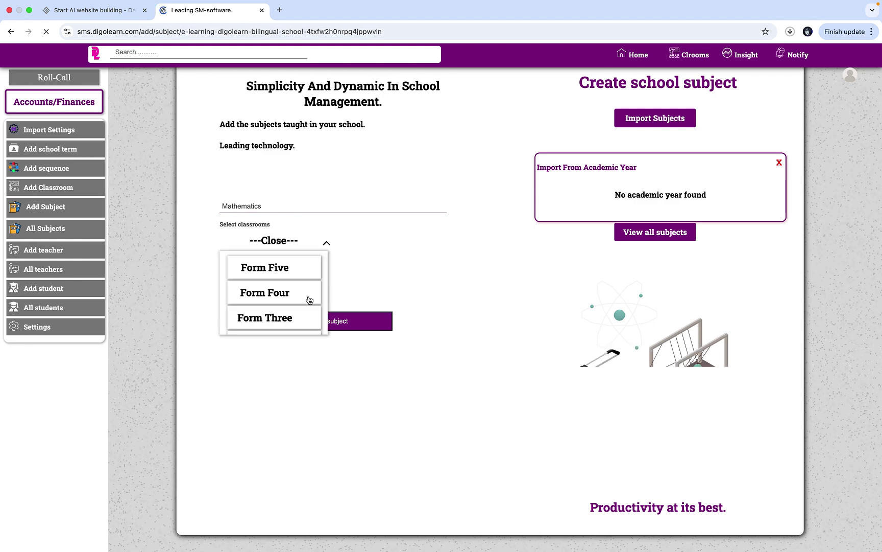
scroll(309, 299, "down", 2)
left_click(294, 323)
left_click(295, 301)
scroll(295, 300, "up", 2)
left_click(295, 300)
left_click(296, 280)
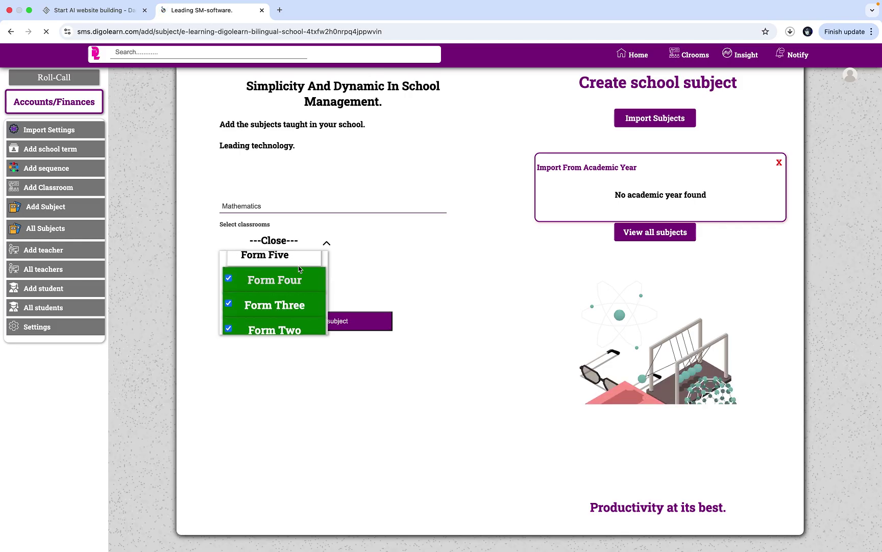
left_click(300, 263)
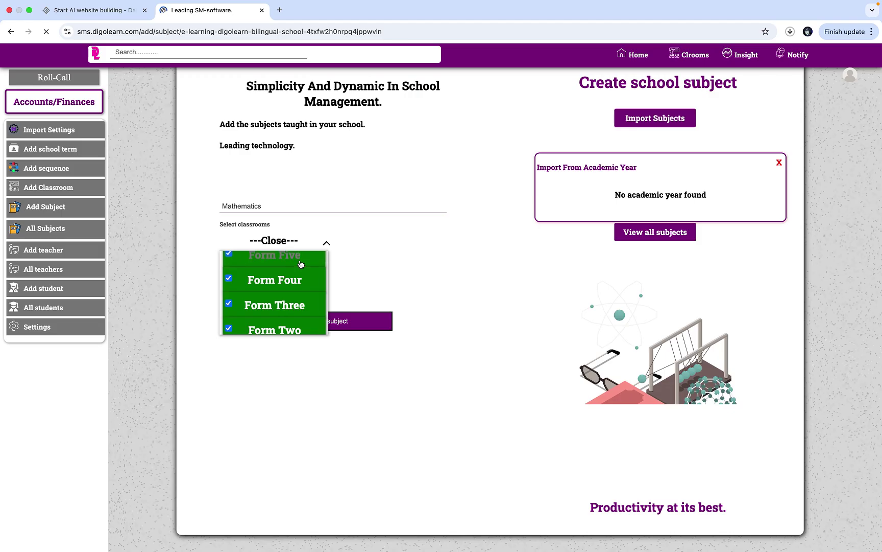
left_click(293, 242)
- Give Mathematics the coefi-5 coefficient and save the subject
left_click(276, 274)
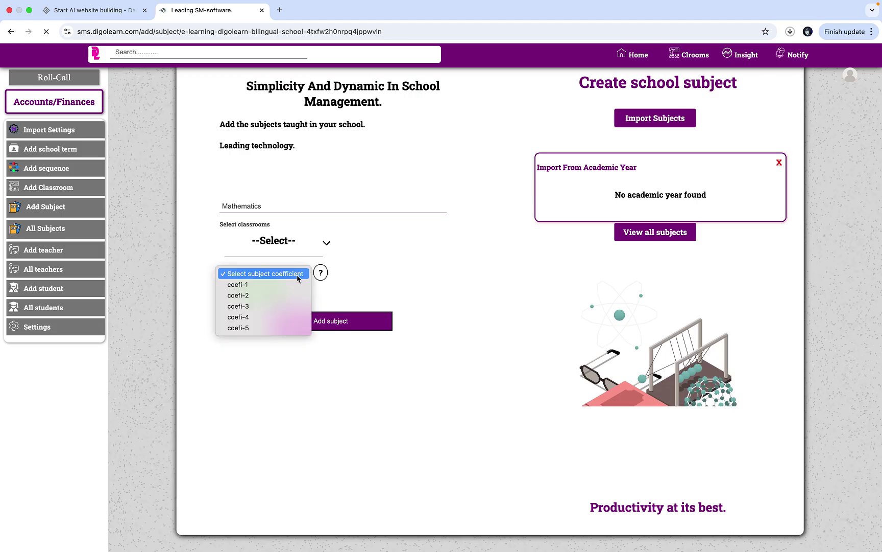
left_click(273, 328)
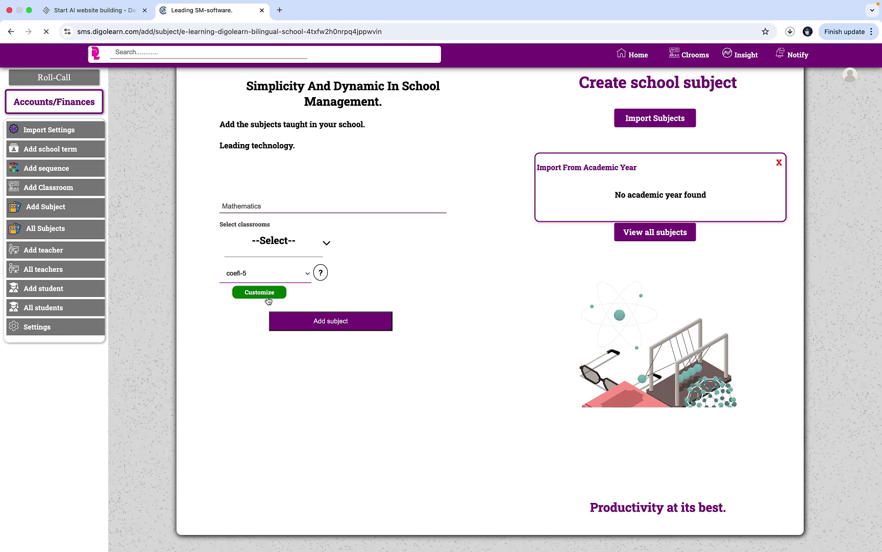
left_click(329, 322)
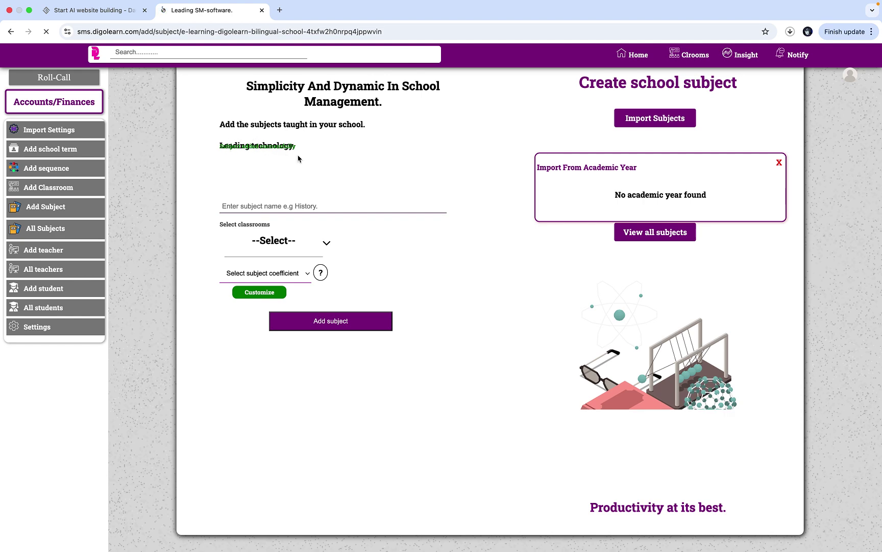
- Name the new subject 'English language' and assign it to Form One through Form Five
left_click(295, 206)
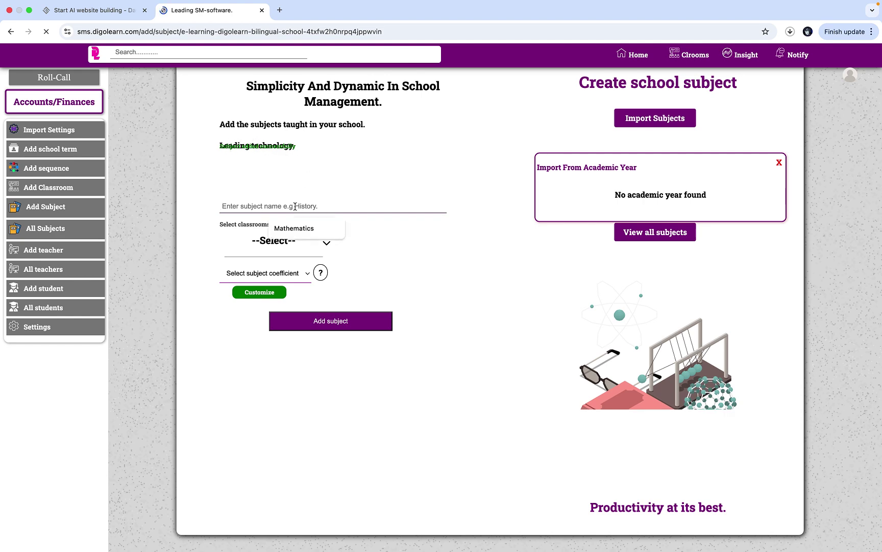
type("English")
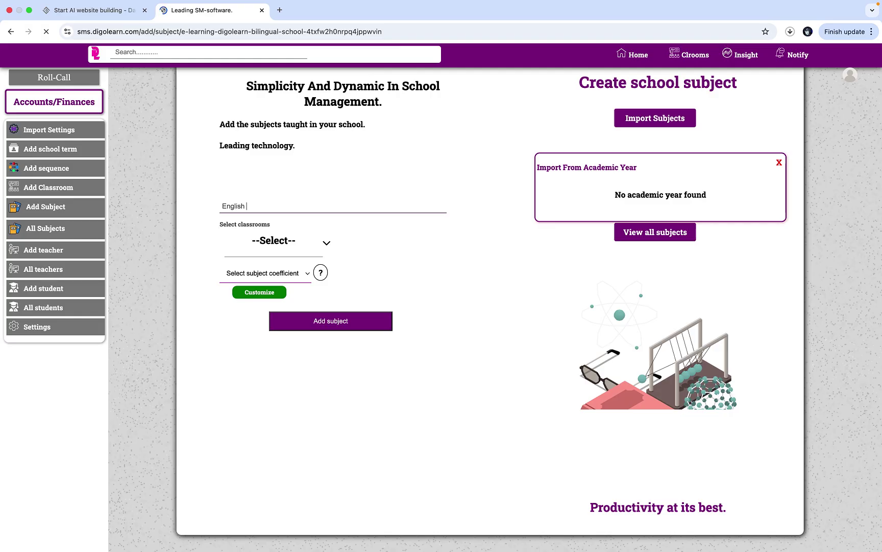
type(" lang")
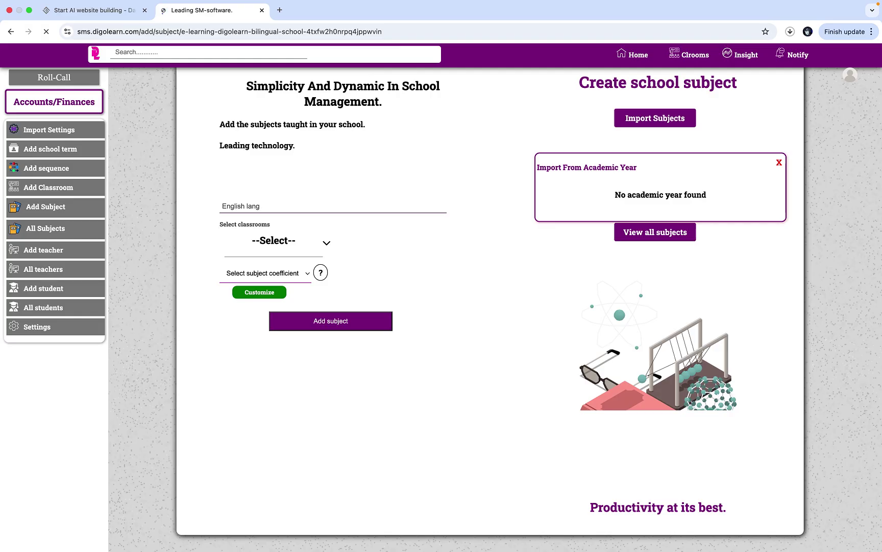
type("uage")
left_click(266, 238)
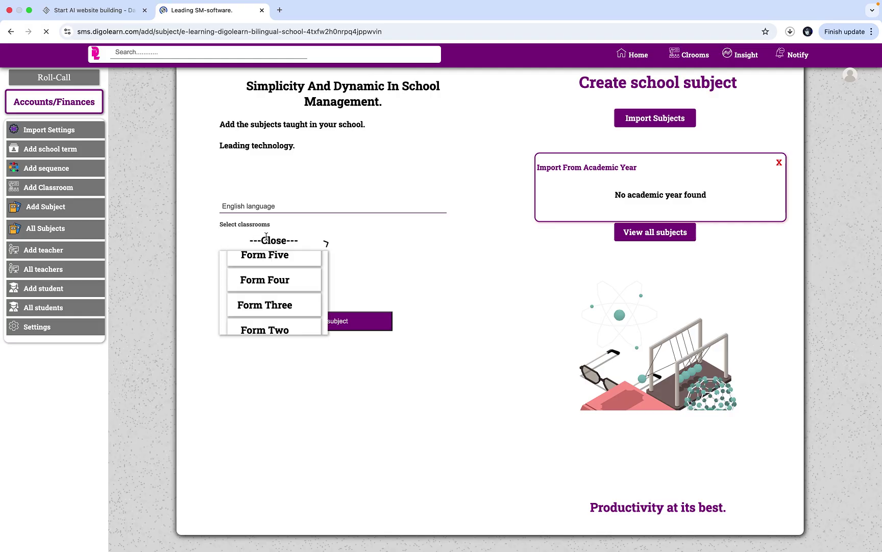
left_click(276, 257)
left_click(286, 279)
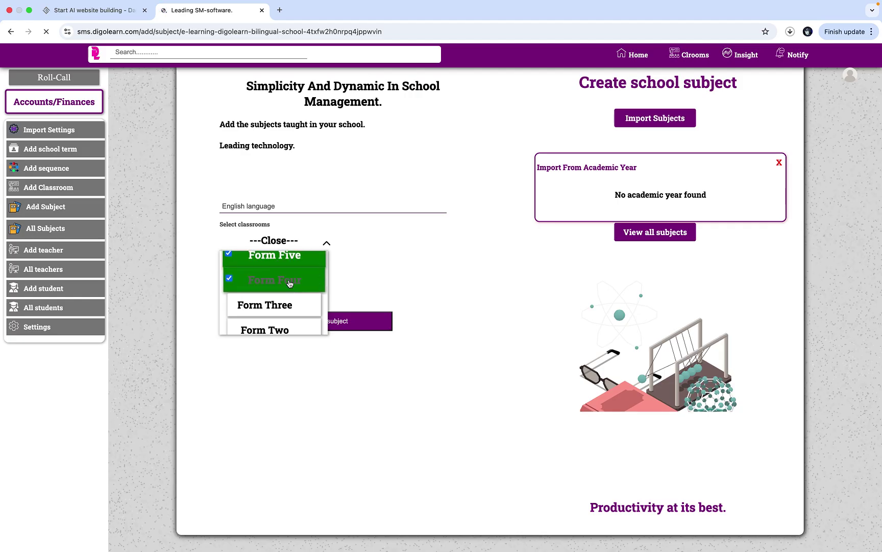
left_click(295, 301)
left_click(299, 326)
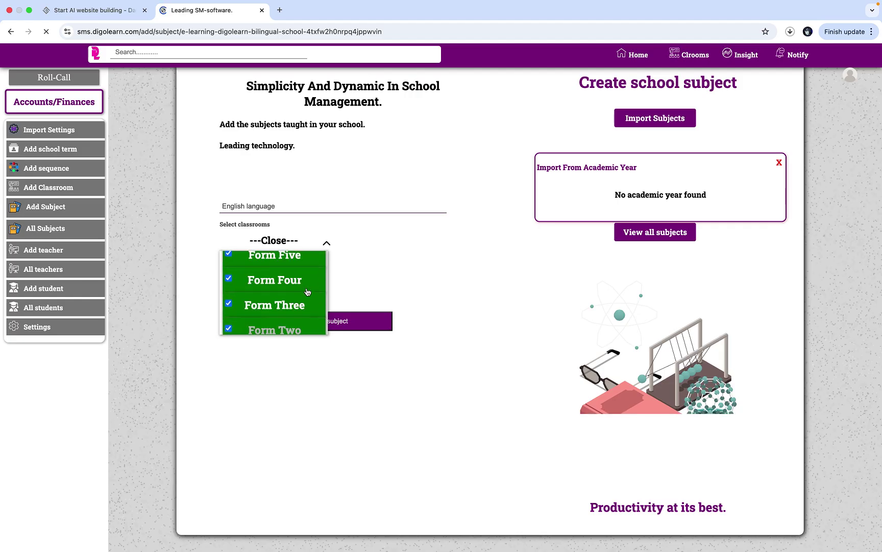
scroll(308, 290, "down", 2)
left_click(297, 317)
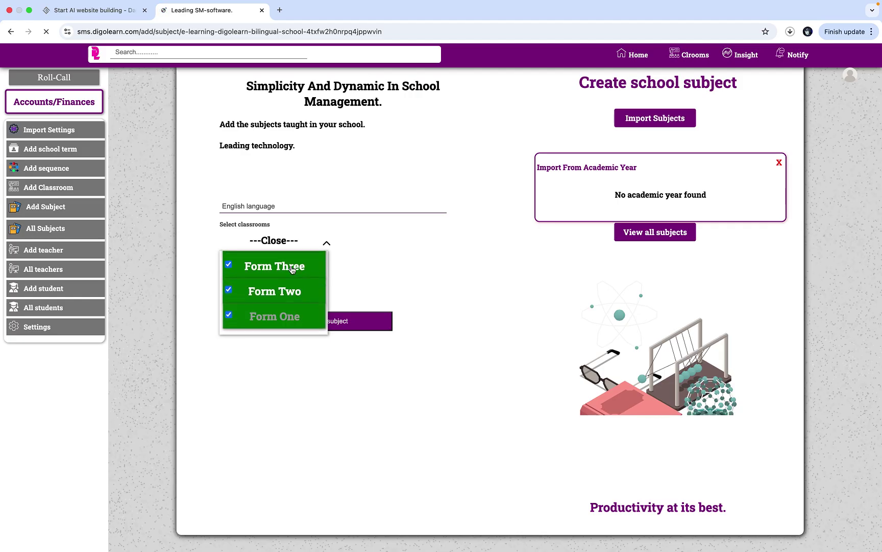
left_click(289, 241)
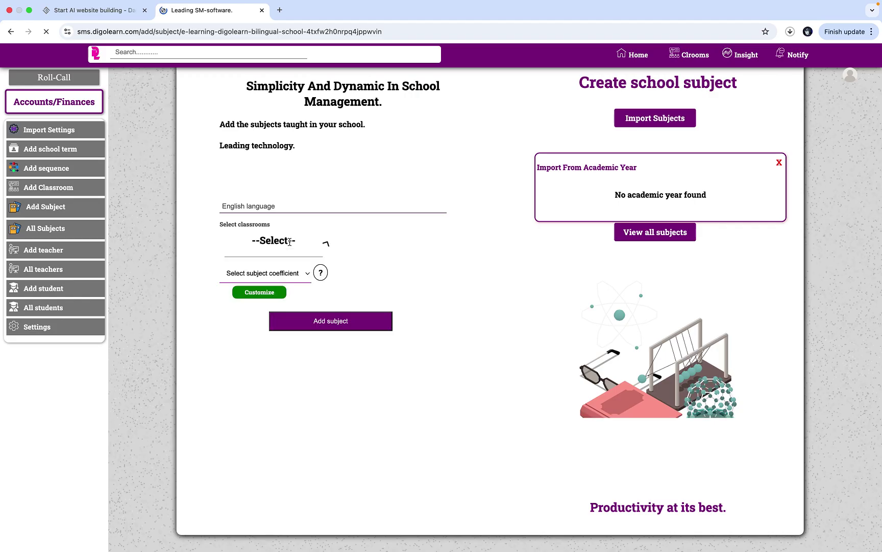
- Give English language the coefficient coefi-5 and add the subject
left_click(290, 278)
left_click(280, 328)
left_click(311, 324)
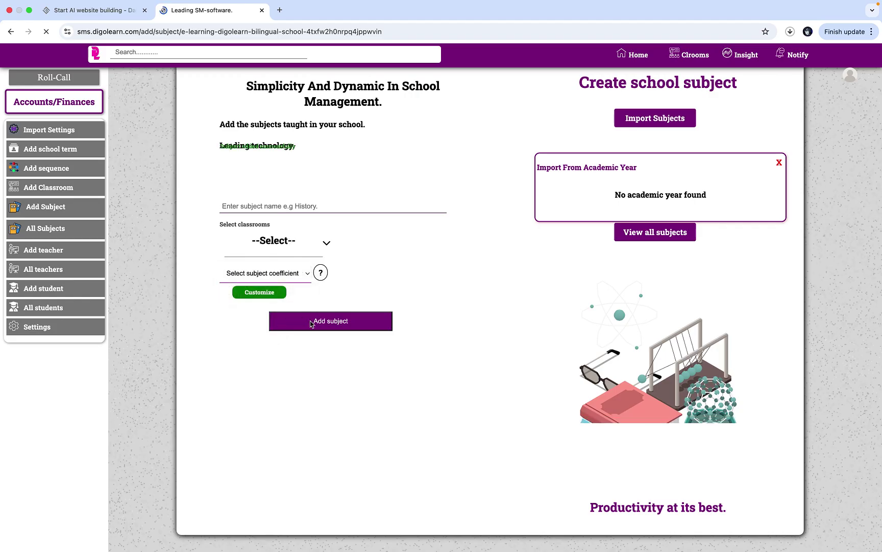
- Enter 'French Language' as the new subject name, correcting typos along the way
left_click(270, 203)
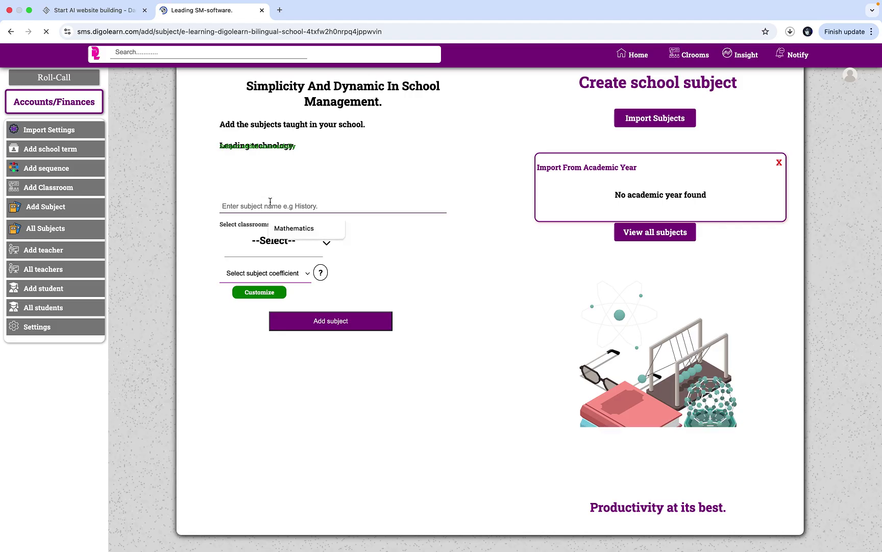
type("Fren")
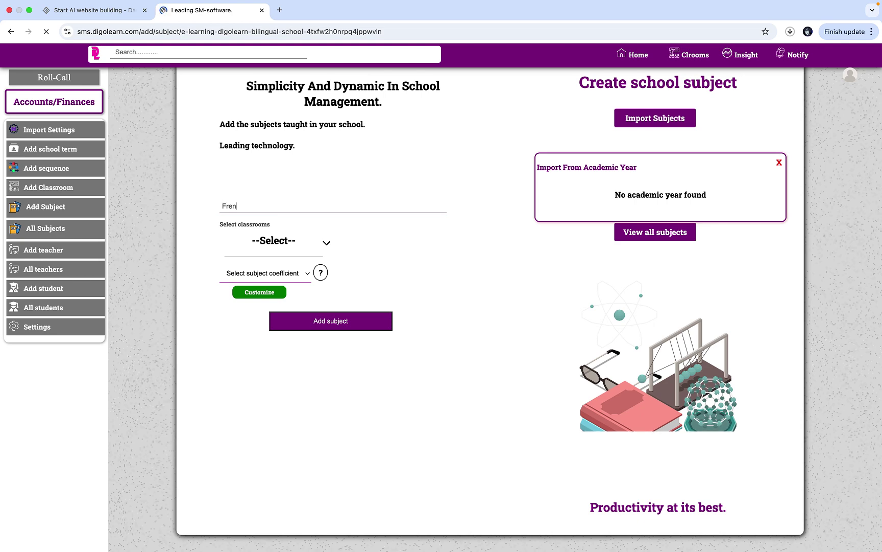
type("ch Langa")
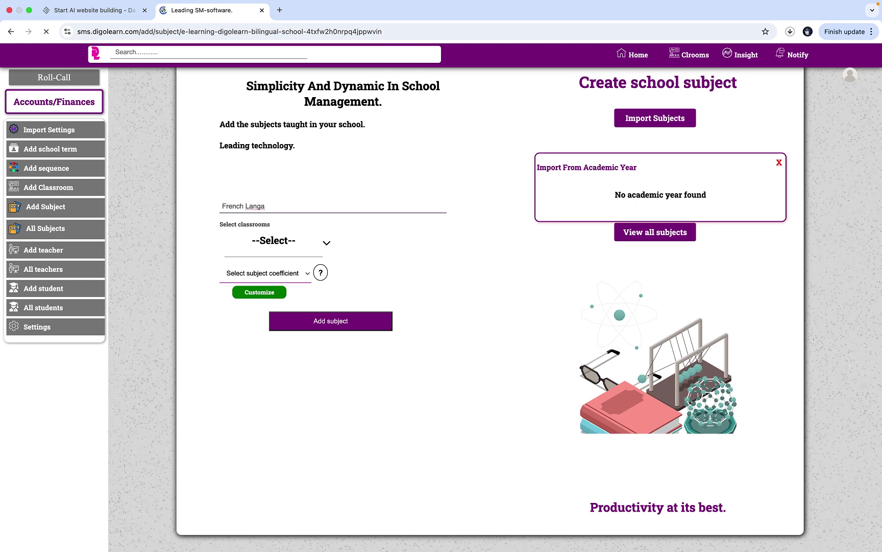
key("BackSpace")
type("uages")
- Assign French Language to Form One through Form Five with coefficient coefi-5 and add it
left_click(289, 243)
left_click(290, 269)
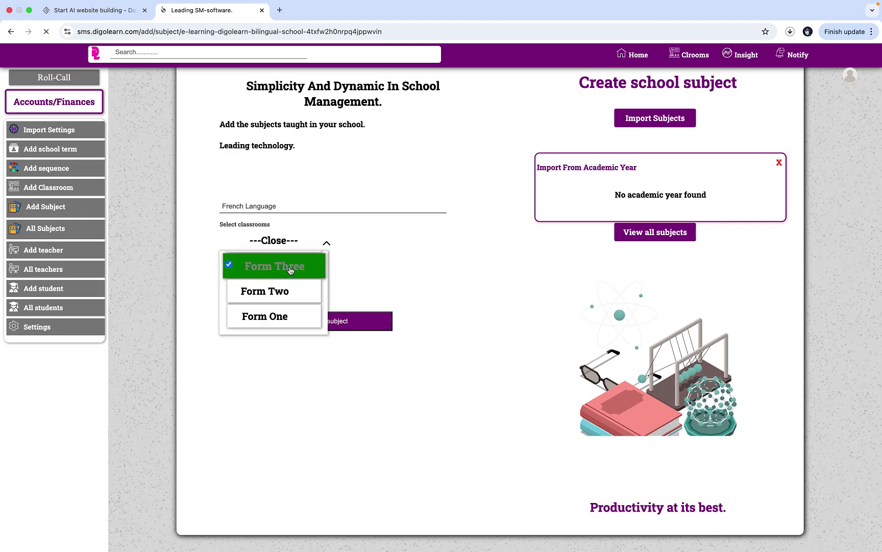
left_click(288, 292)
left_click(289, 315)
scroll(289, 307, "up", 2)
left_click(297, 292)
left_click(278, 267)
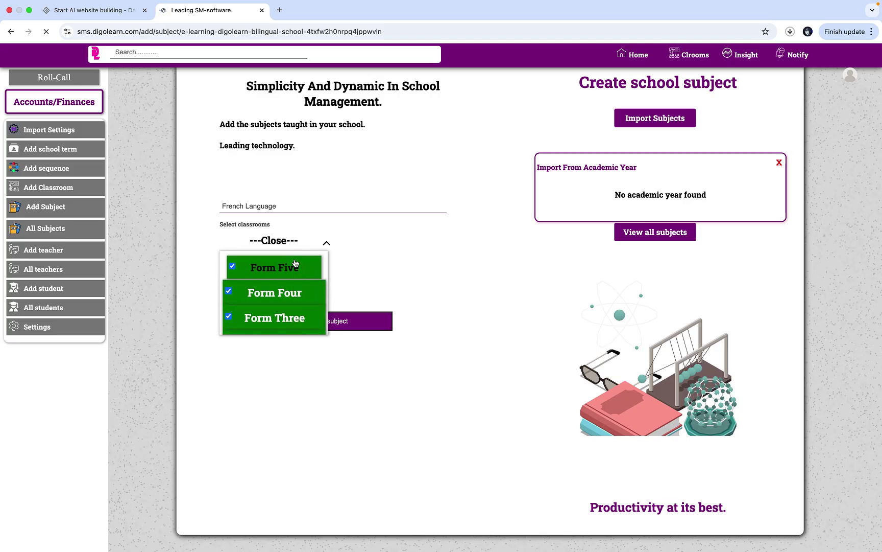
left_click(281, 241)
left_click(288, 274)
left_click(281, 331)
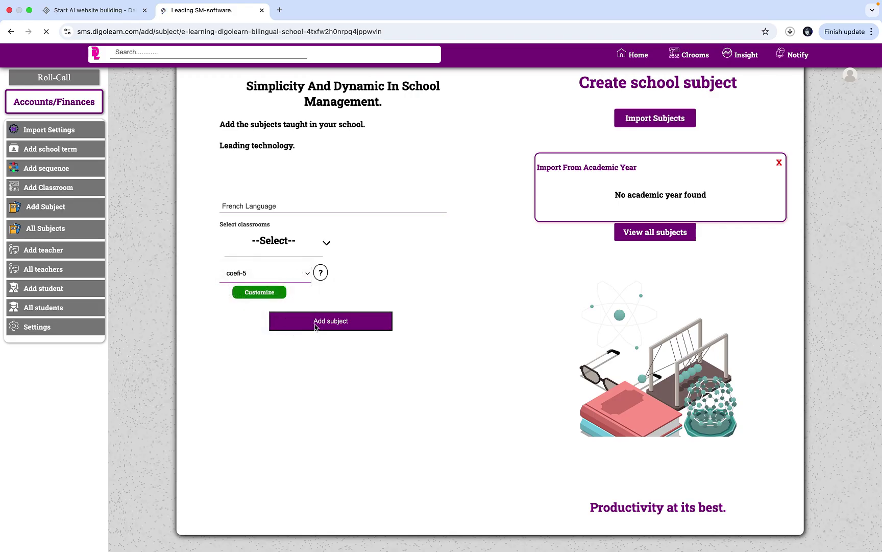
left_click(315, 322)
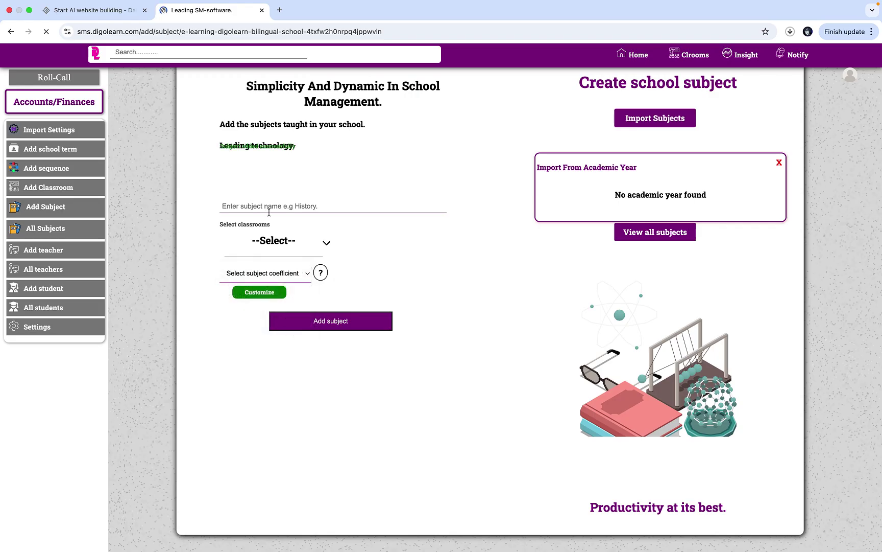
- Enter 'Computer Science' as the subject name, replacing the abandoned 'Information Comm'
left_click(288, 205)
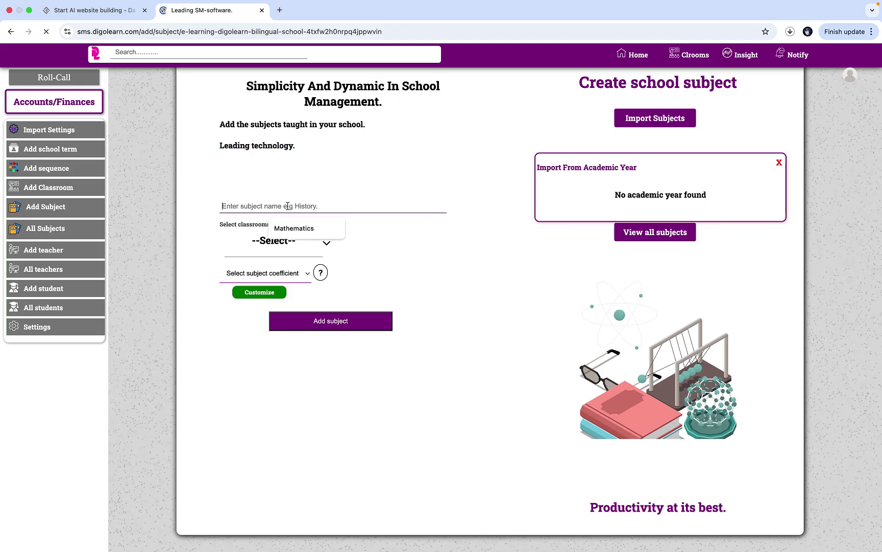
type("I")
key("BackSpace")
type("Information Comm")
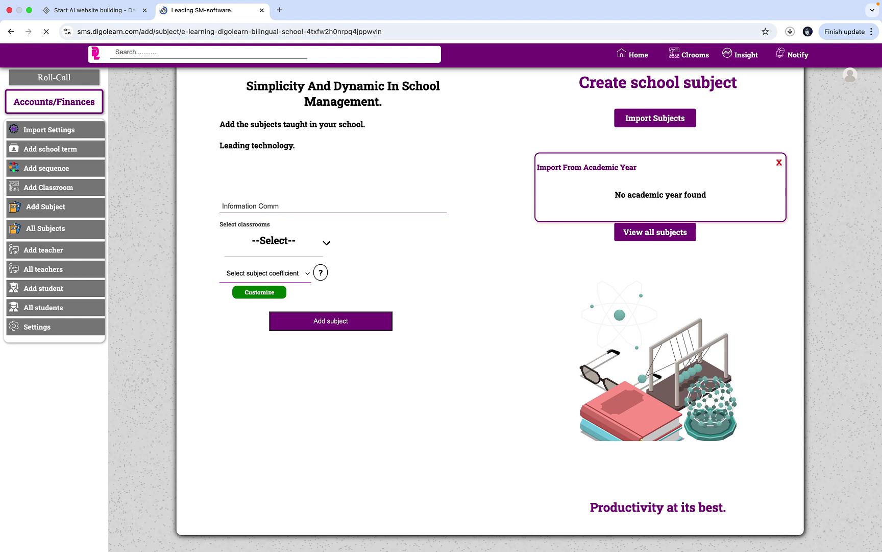
key("BackSpace")
key("BackSpace")
key("BackSpace")
key("BackSpace")
key("BackSpace")
key("BackSpace")
key("BackSpace")
key("BackSpace")
key("BackSpace")
key("BackSpace")
key("BackSpace")
key("BackSpace")
key("BackSpace")
key("BackSpace")
key("BackSpace")
key("BackSpace")
type("Compute")
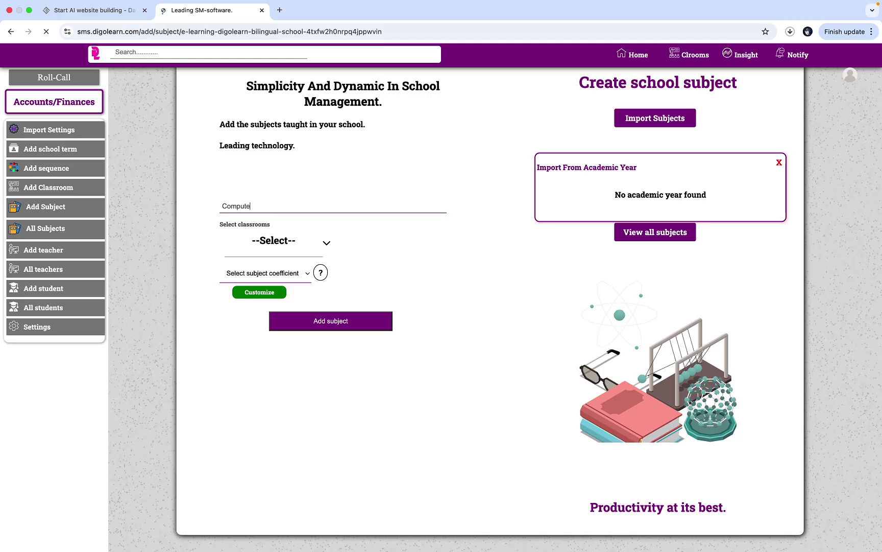
type("r Science")
- Assign Computer Science to Form One through Form Five with coefficient coefi-2 and add it
left_click(278, 239)
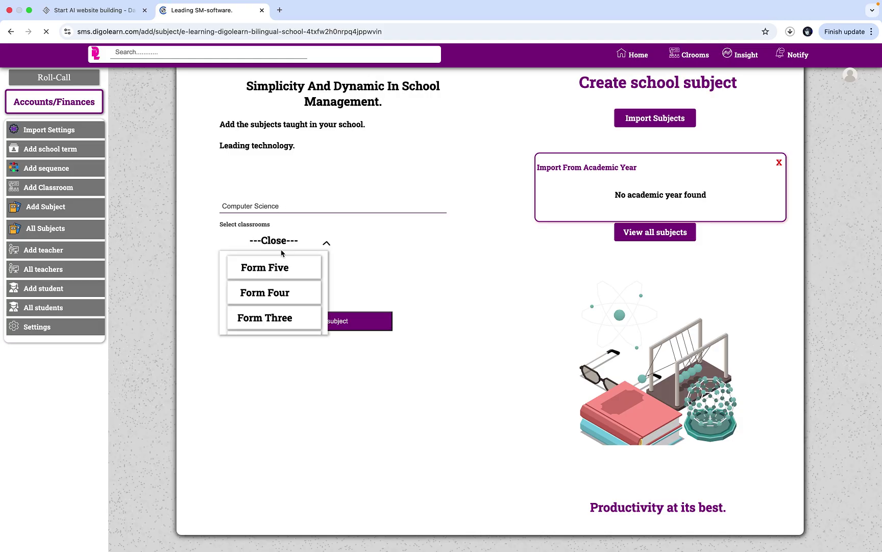
left_click(283, 266)
left_click(287, 290)
left_click(291, 317)
scroll(289, 316, "down", 2)
left_click(290, 316)
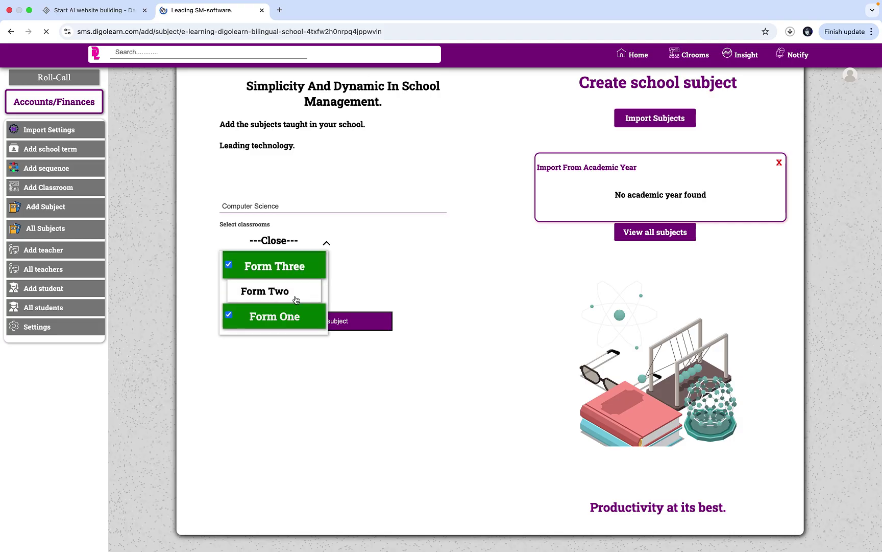
left_click(288, 291)
left_click(288, 238)
left_click(290, 273)
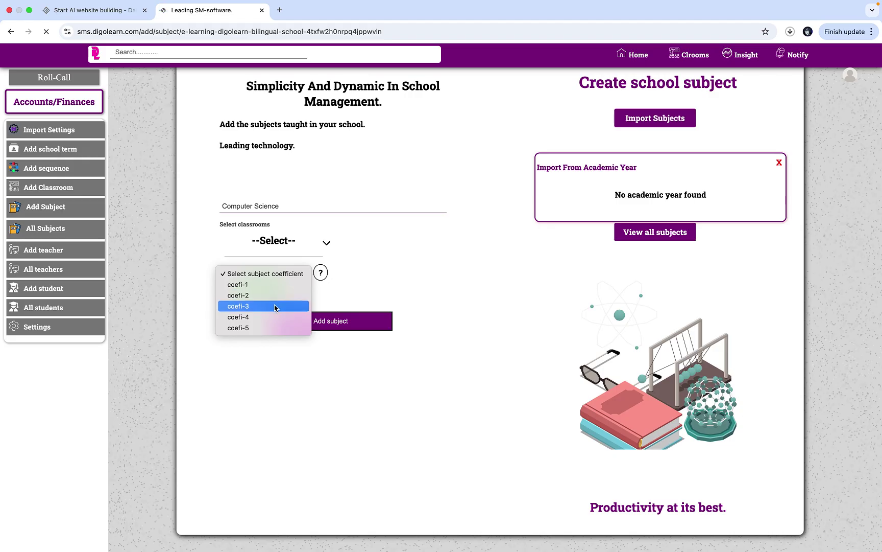
left_click(277, 299)
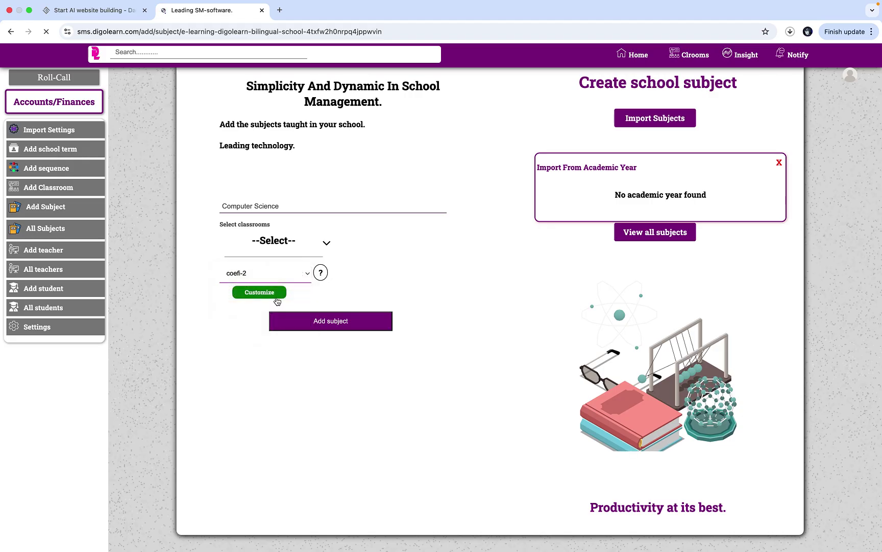
left_click(316, 323)
left_click(303, 208)
- Add History for Form One through Form Five with coefficient coefi-2
type("h")
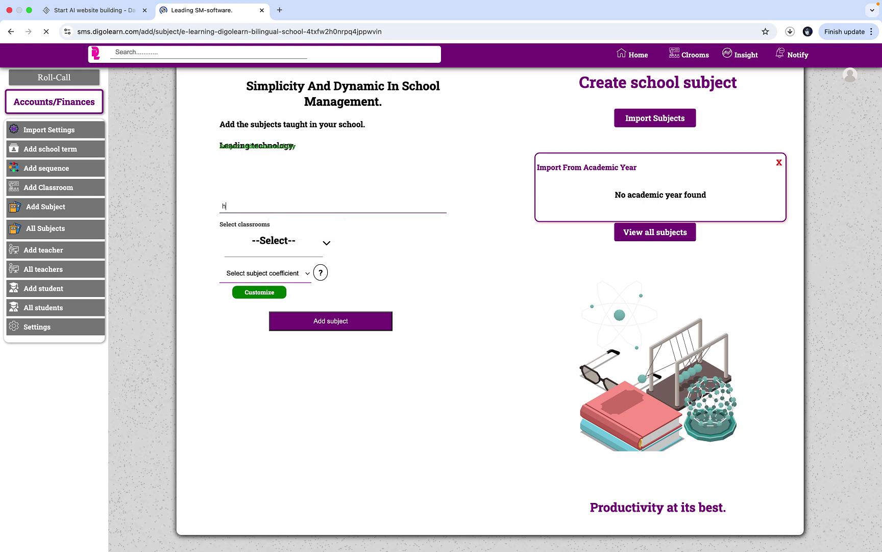
key("BackSpace")
type("History")
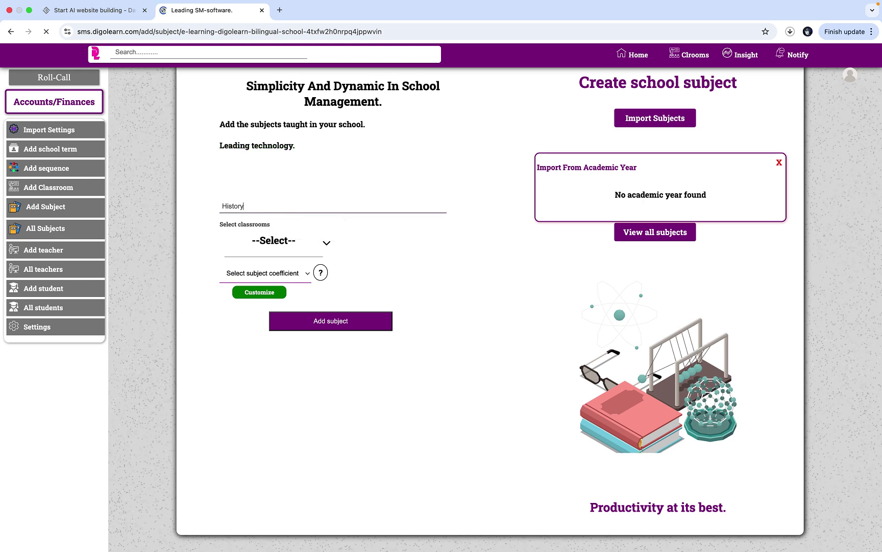
left_click(280, 236)
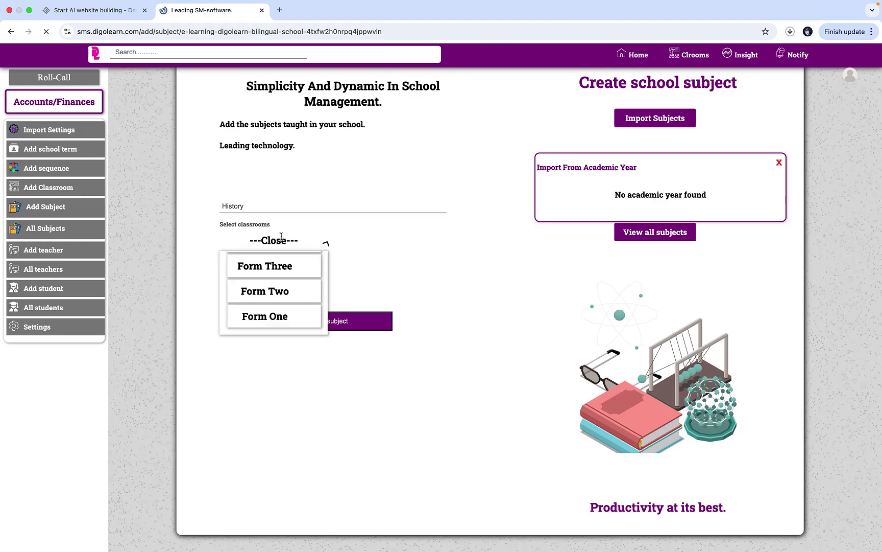
left_click(293, 272)
left_click(292, 292)
left_click(293, 316)
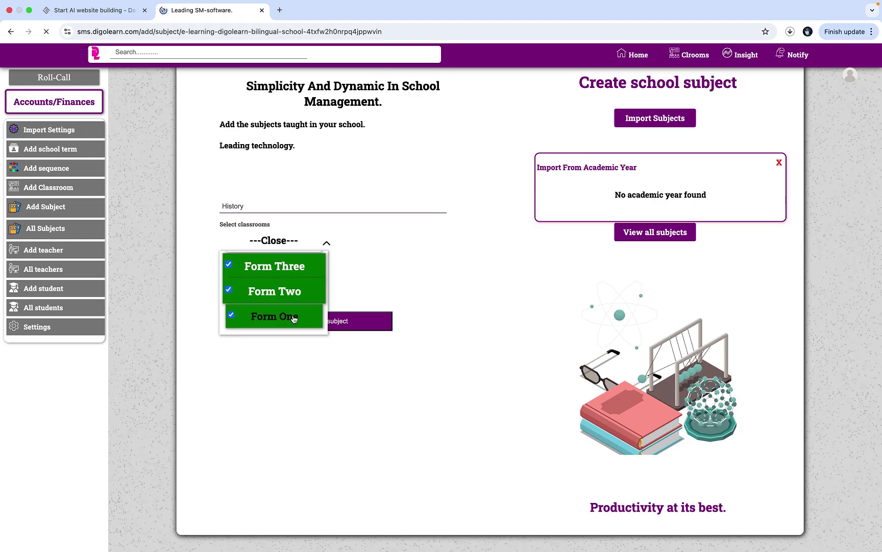
scroll(293, 319, "up", 2)
left_click(290, 295)
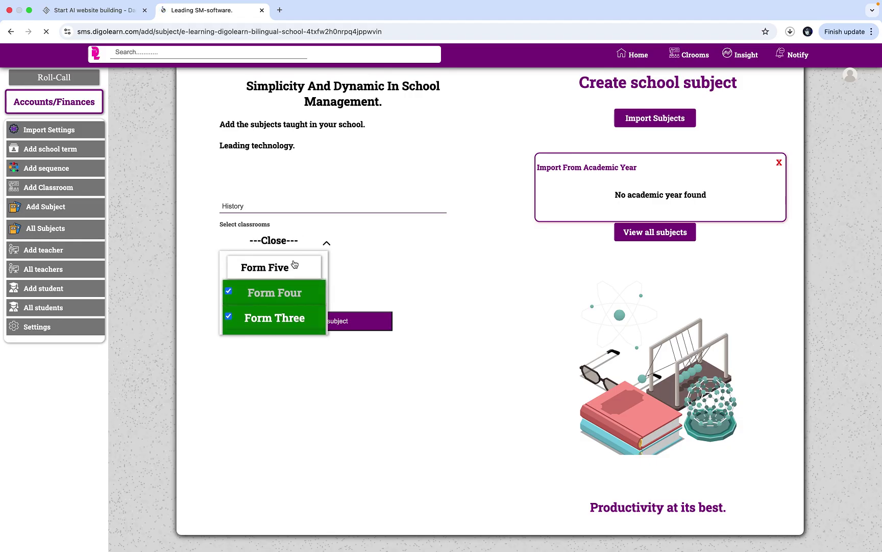
left_click(295, 264)
left_click(285, 241)
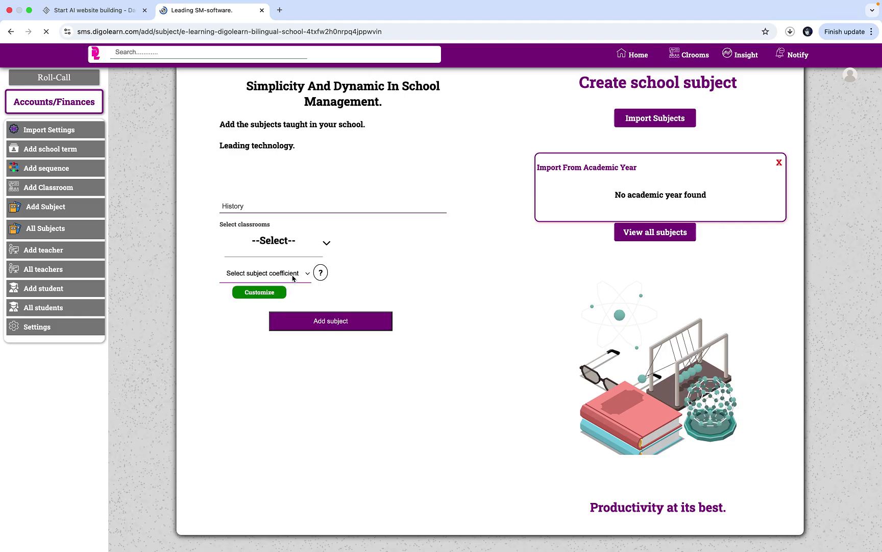
left_click(291, 276)
left_click(286, 296)
left_click(319, 320)
- Add Geography for Form One through Form Five with coefficient coefi-2
left_click(302, 204)
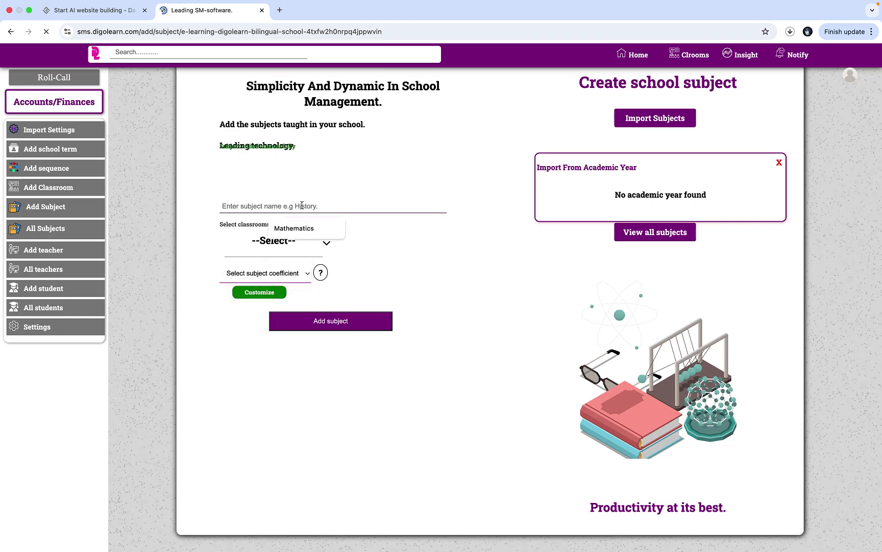
type("Geogr")
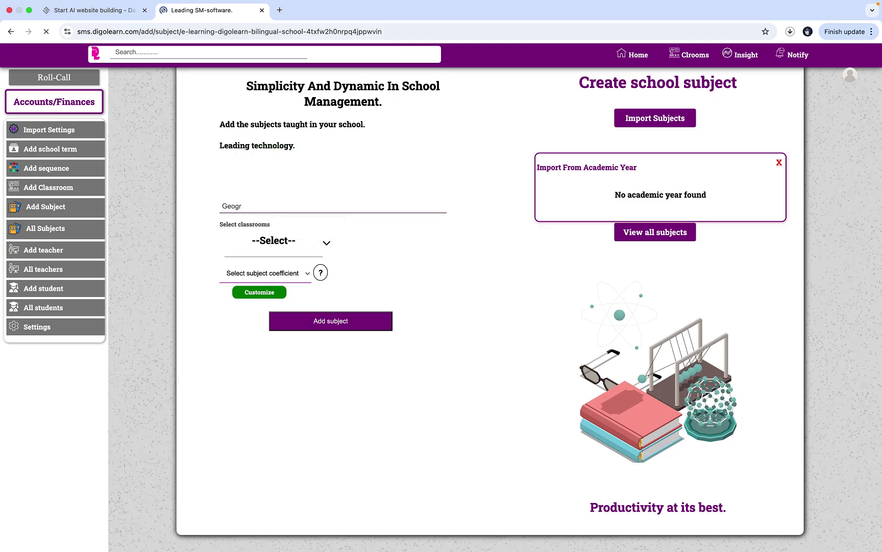
type("aphy")
left_click(276, 241)
left_click(284, 276)
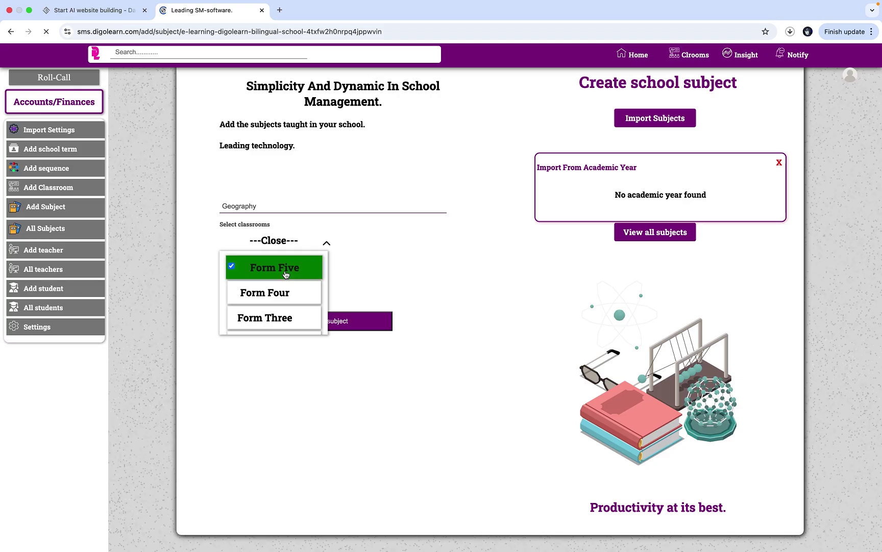
left_click(284, 294)
scroll(287, 296, "down", 2)
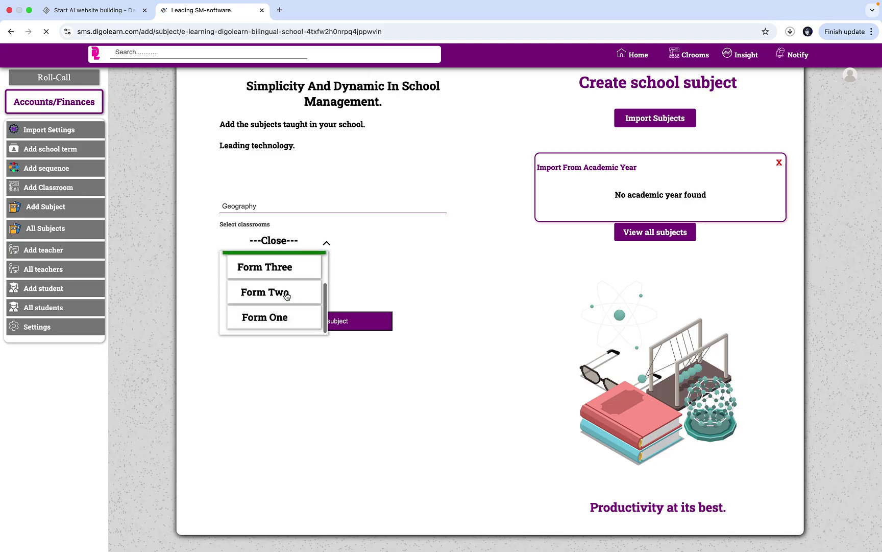
left_click(292, 273)
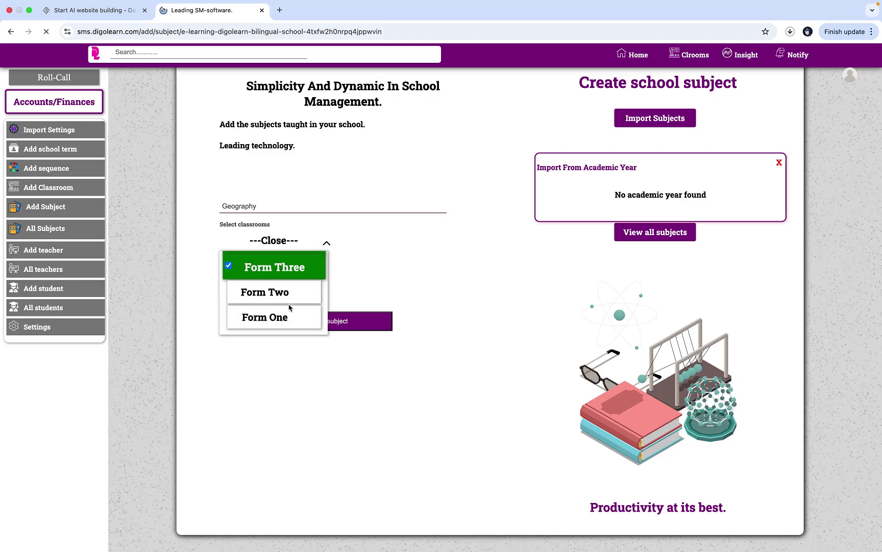
left_click(291, 295)
left_click(296, 320)
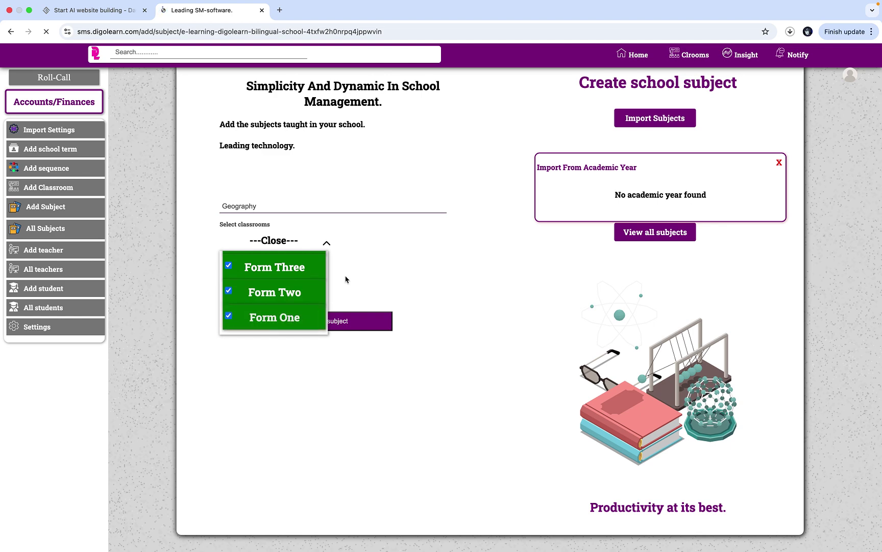
left_click(289, 240)
left_click(289, 272)
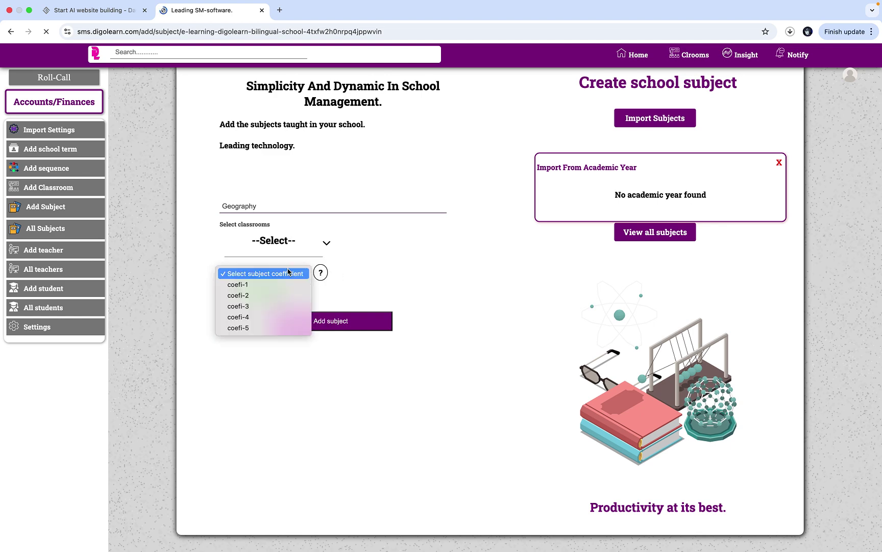
left_click(284, 295)
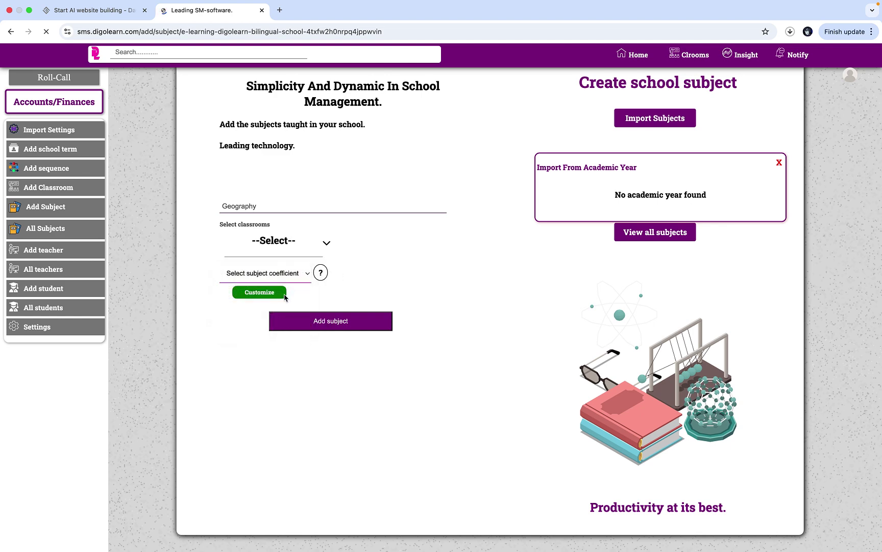
left_click(333, 326)
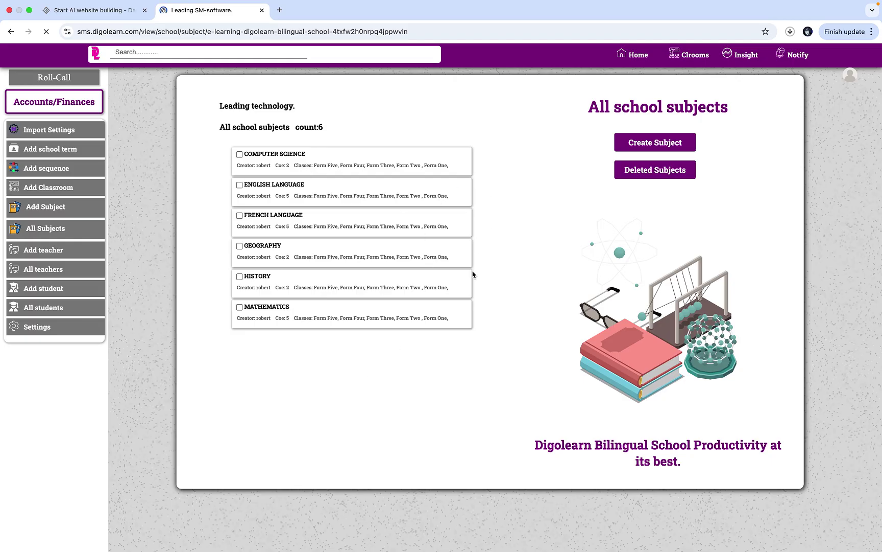
- Tick the COMPUTER SCIENCE checkbox in the subject list to bring up Edit/Delete
left_click(240, 155)
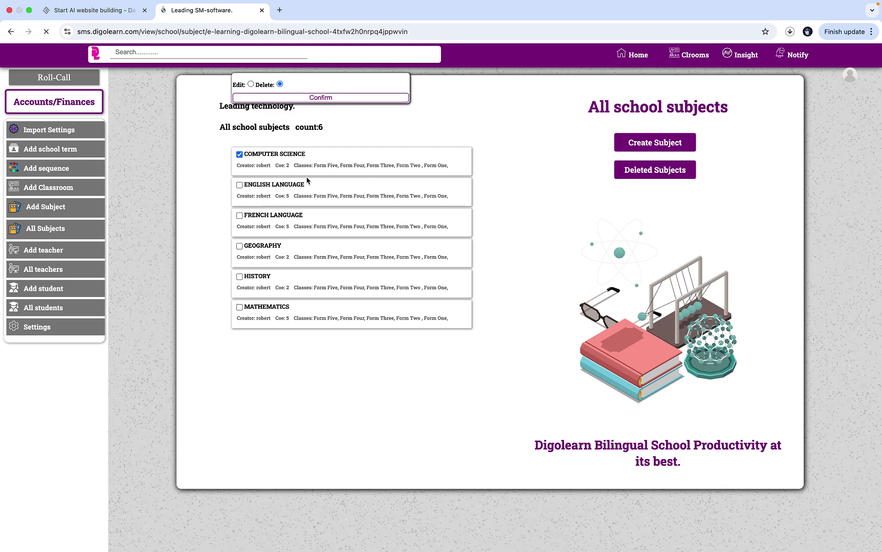
- Choose Edit, then tick and untick HISTORY, leaving every subject unchanged
left_click(251, 85)
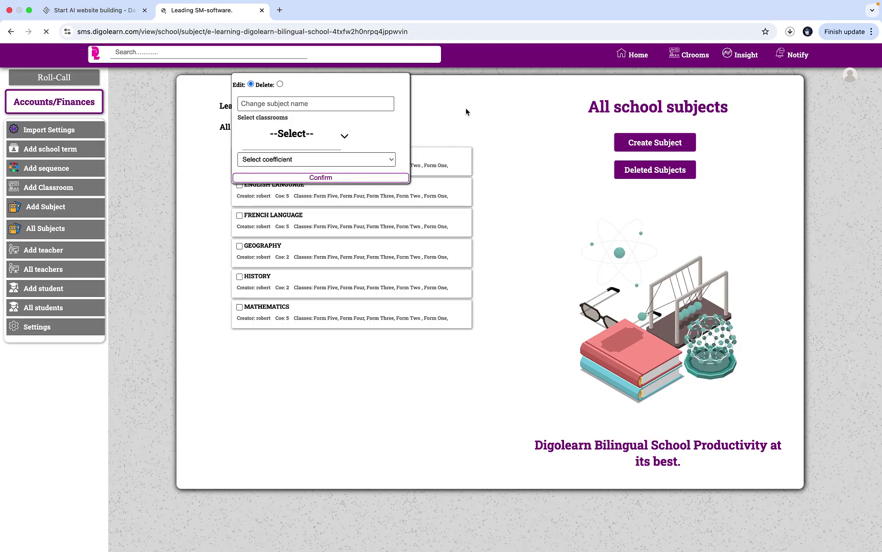
left_click(240, 277)
left_click(242, 278)
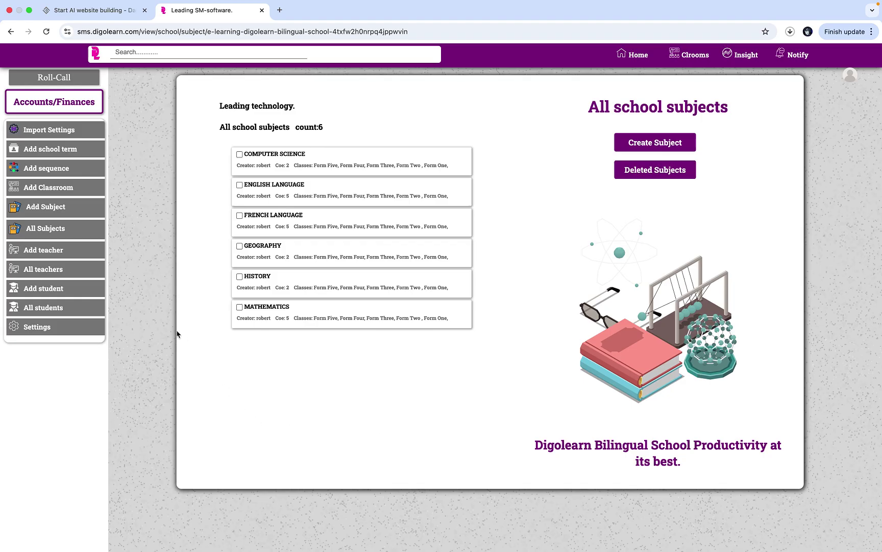
- Bring up the Register a teacher form and place the cursor in FullName
left_click(73, 250)
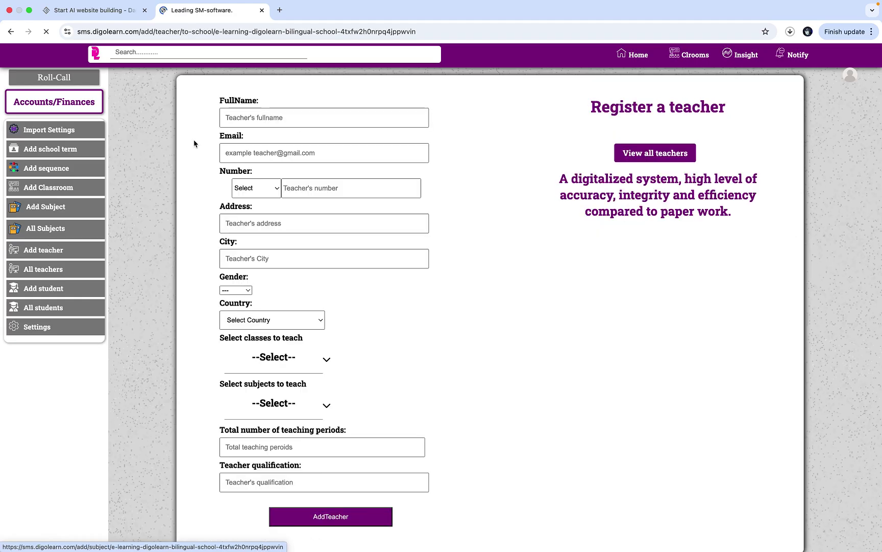
scroll(308, 236, "down", 1)
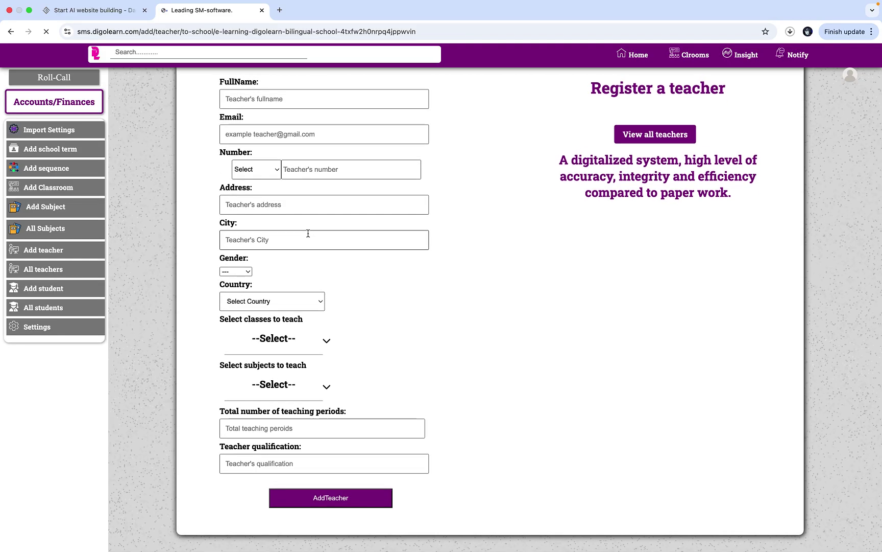
scroll(308, 234, "up", 1)
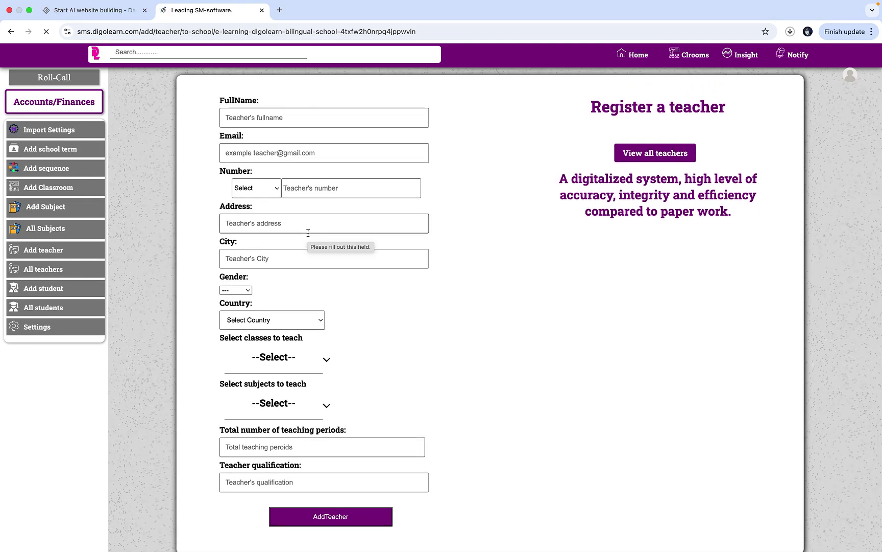
left_click(378, 121)
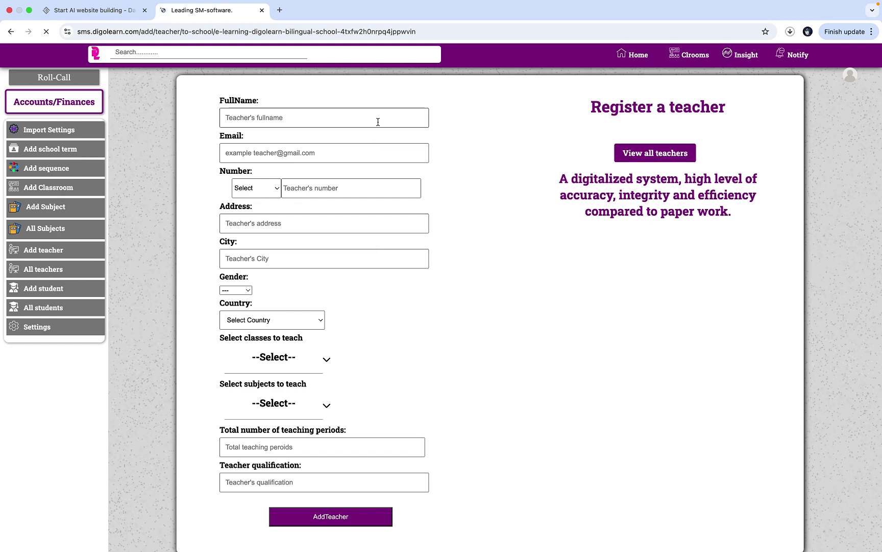
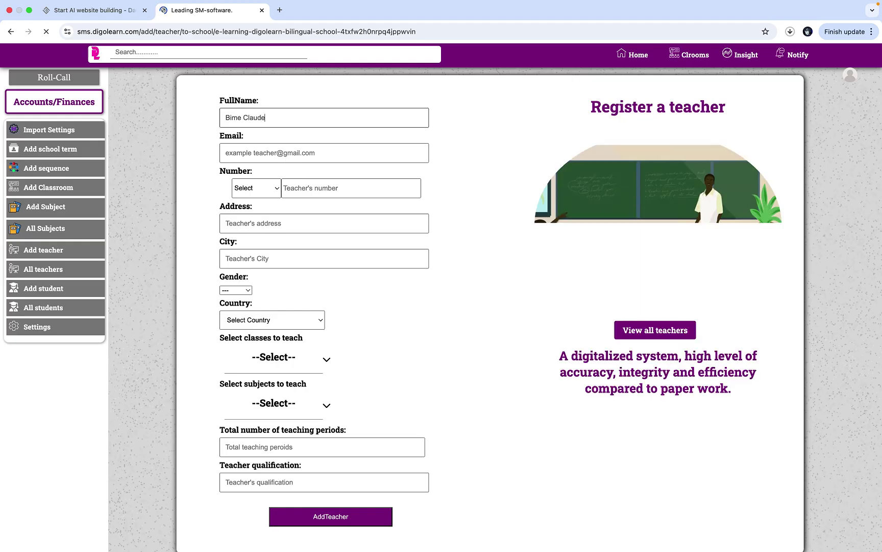
- Enter the teacher's full name and fill the e-mail from the autofill suggestion
left_click(359, 159)
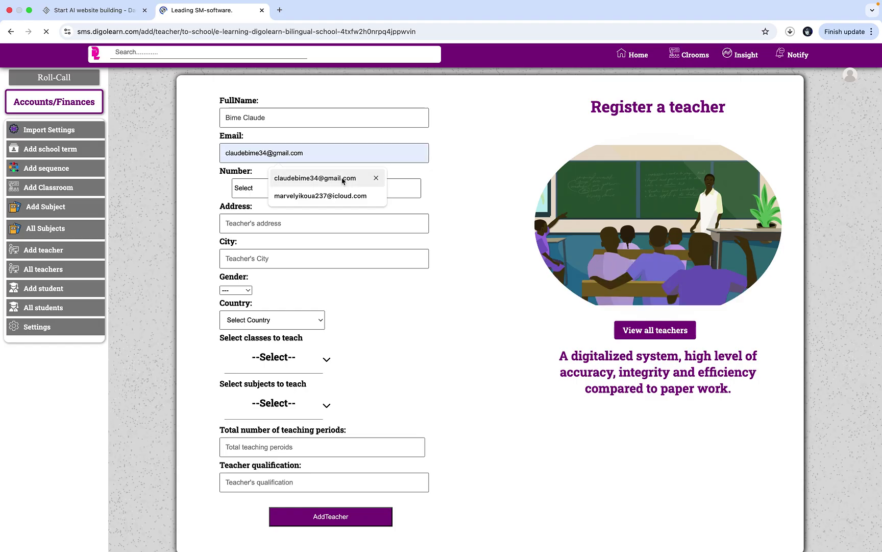
left_click(342, 191)
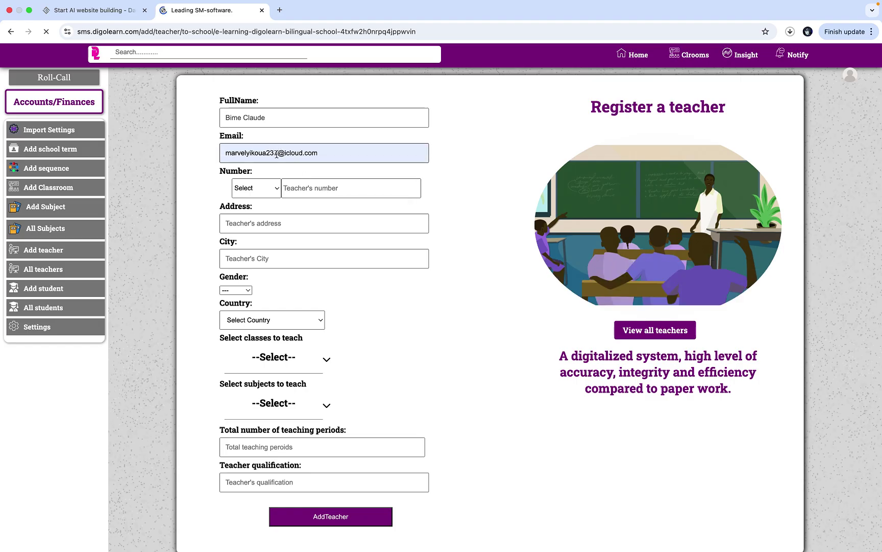
- Set the phone country code to Cameroon +237 and move to the phone number field
left_click(273, 190)
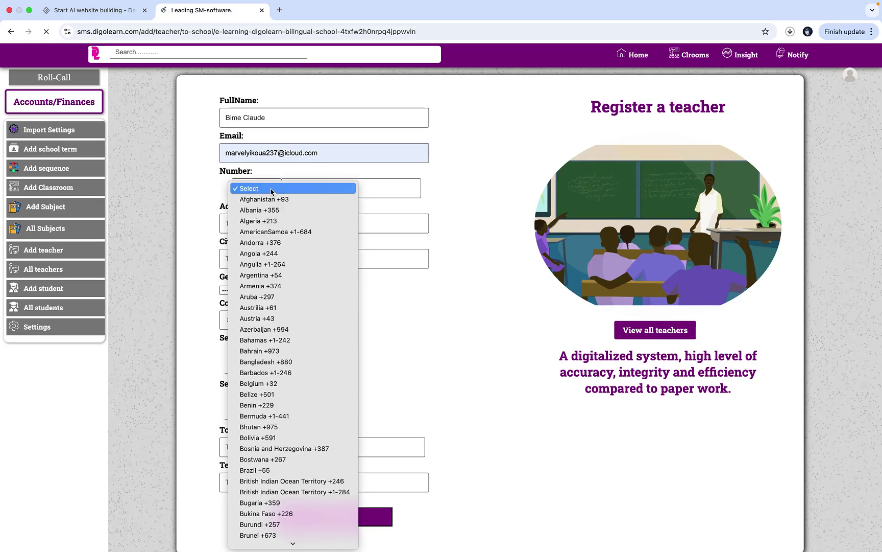
scroll(309, 337, "down", 10)
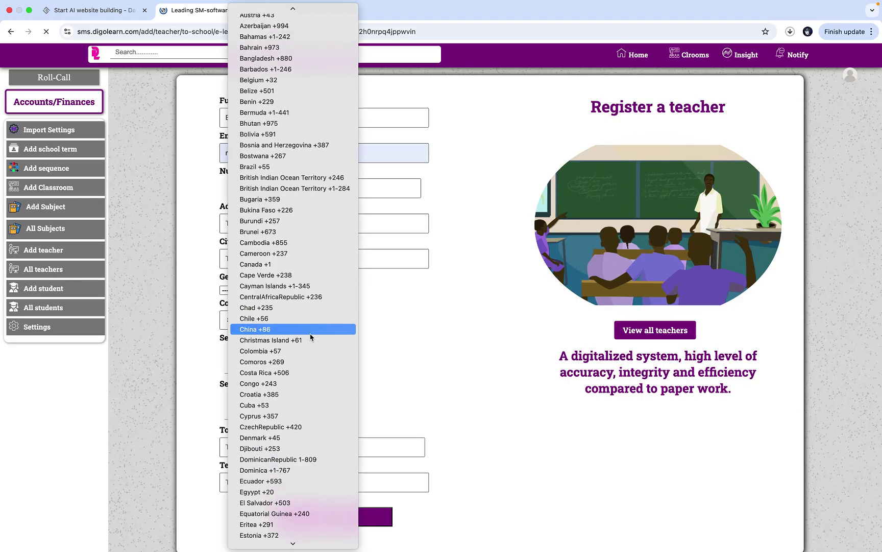
left_click(306, 252)
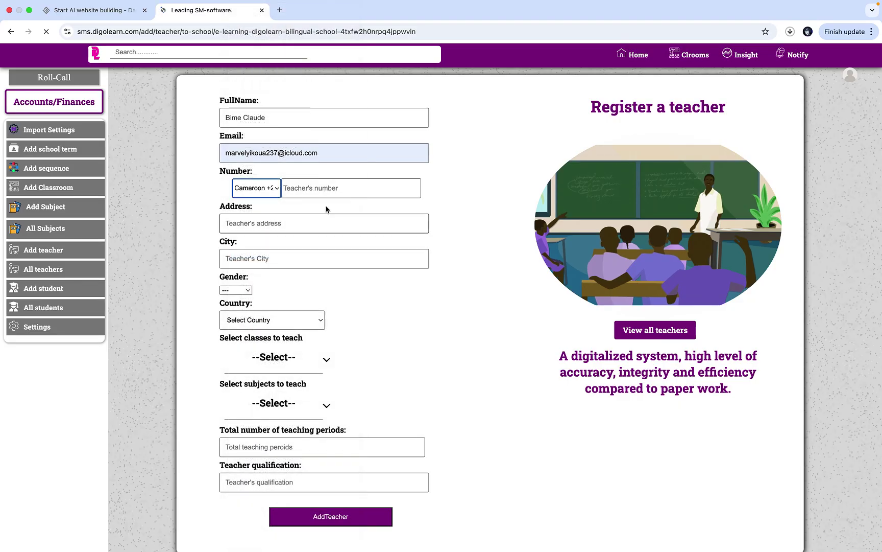
left_click(337, 187)
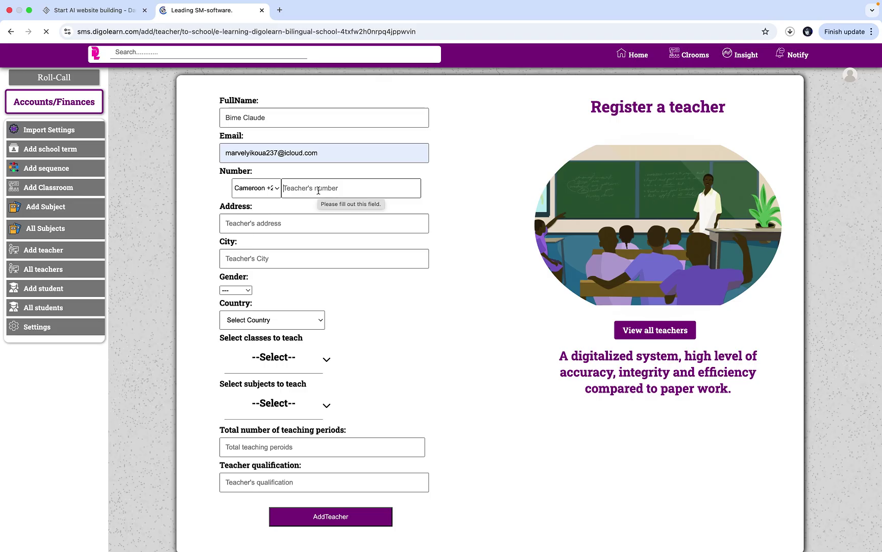
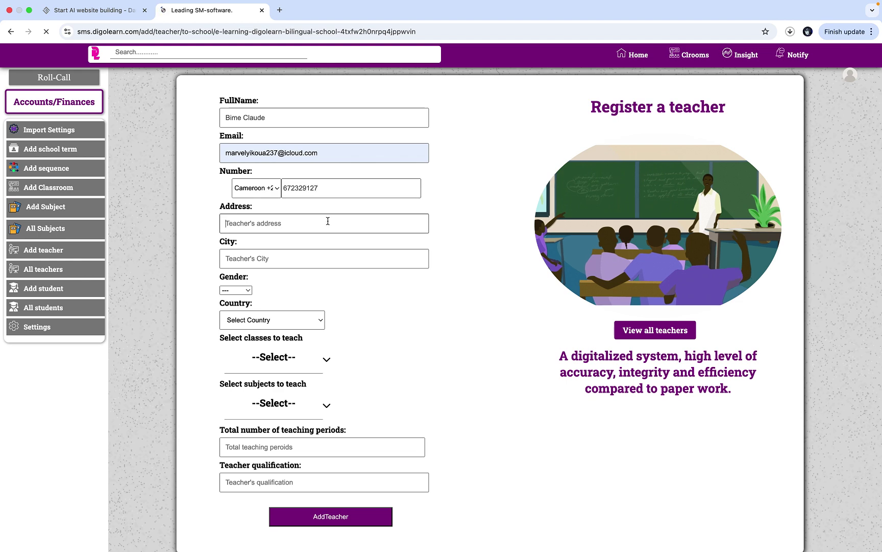
- Enter the teacher's phone number and address, and accept the suggested city
type("Nkolmesseng")
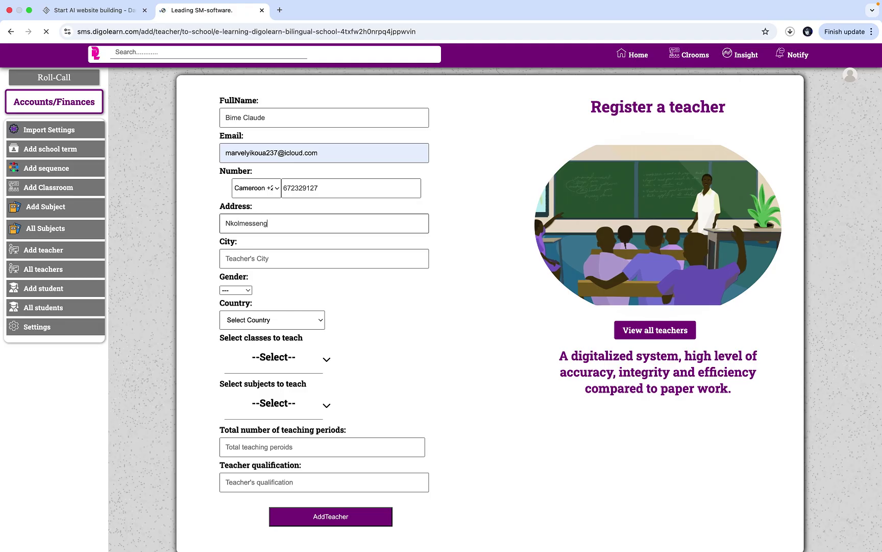
left_click(321, 259)
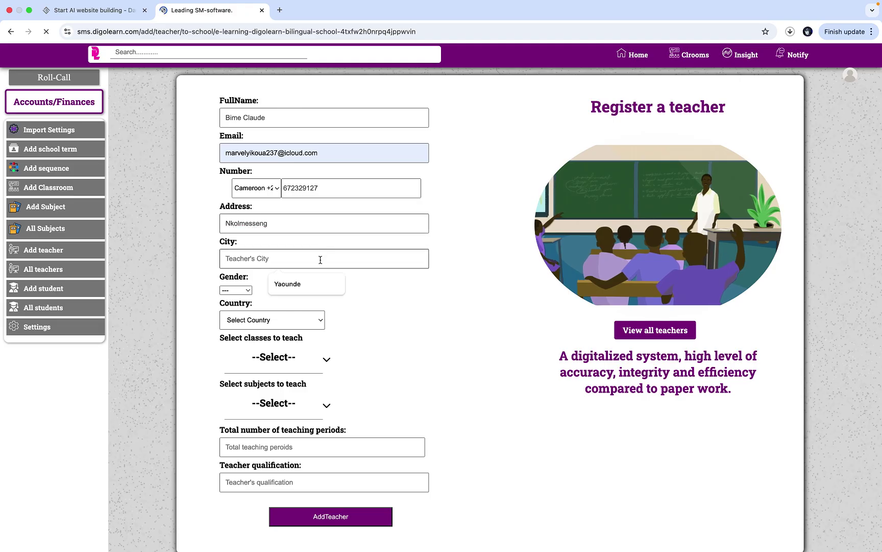
left_click(312, 285)
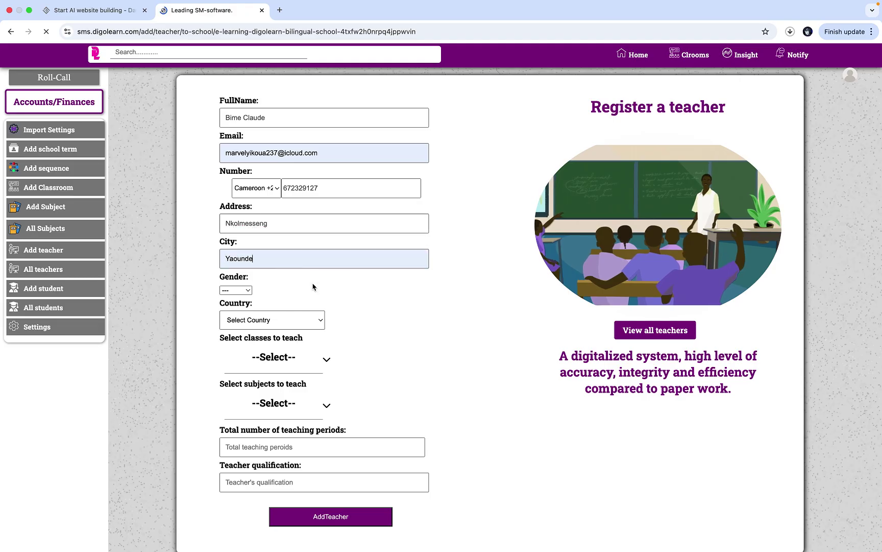
- Set the teacher's gender to Male and country to Canada
left_click(248, 290)
left_click(231, 300)
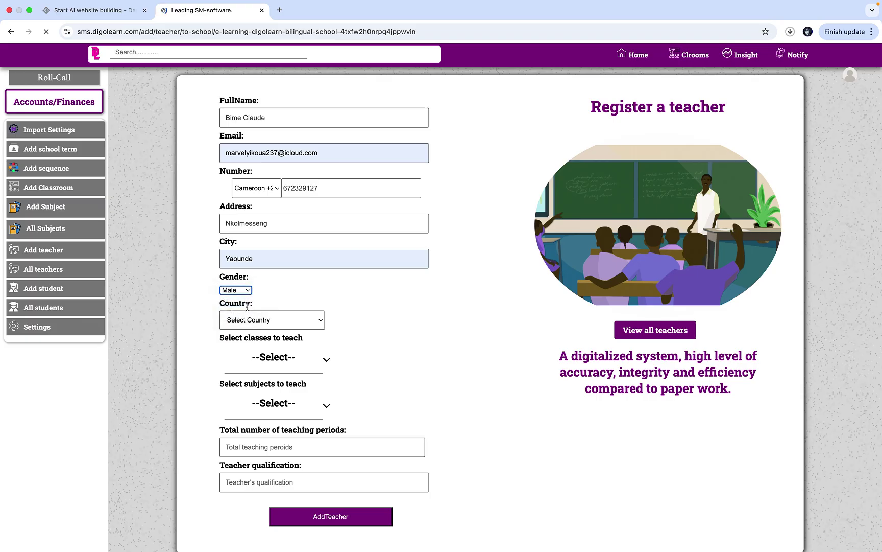
left_click(281, 320)
scroll(276, 438, "down", 3)
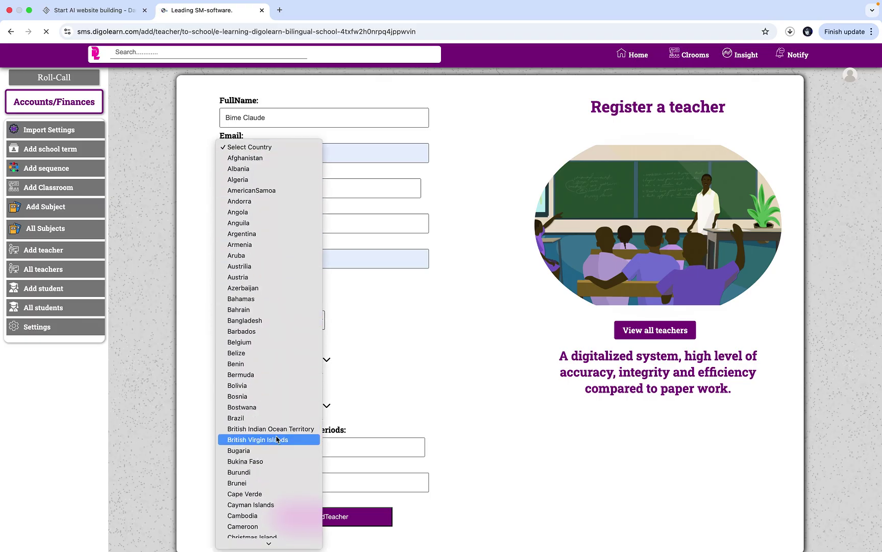
scroll(276, 439, "down", 5)
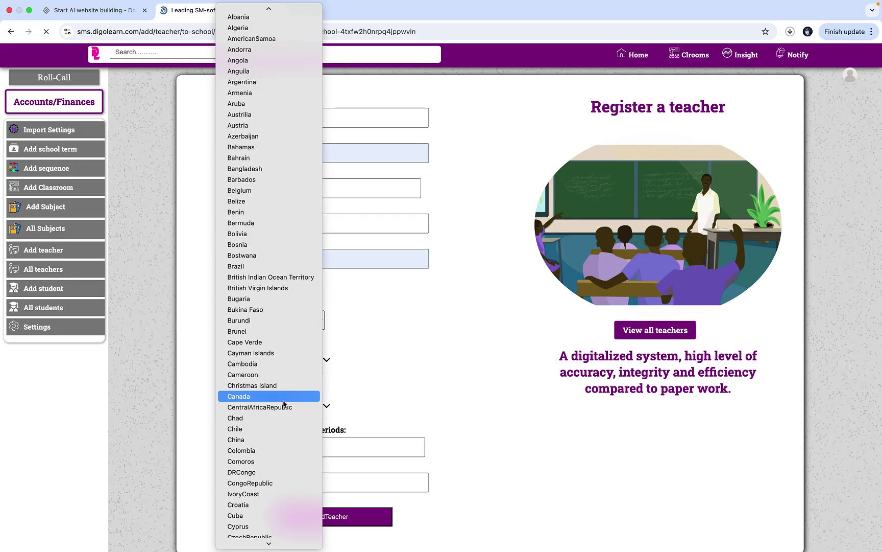
left_click(284, 401)
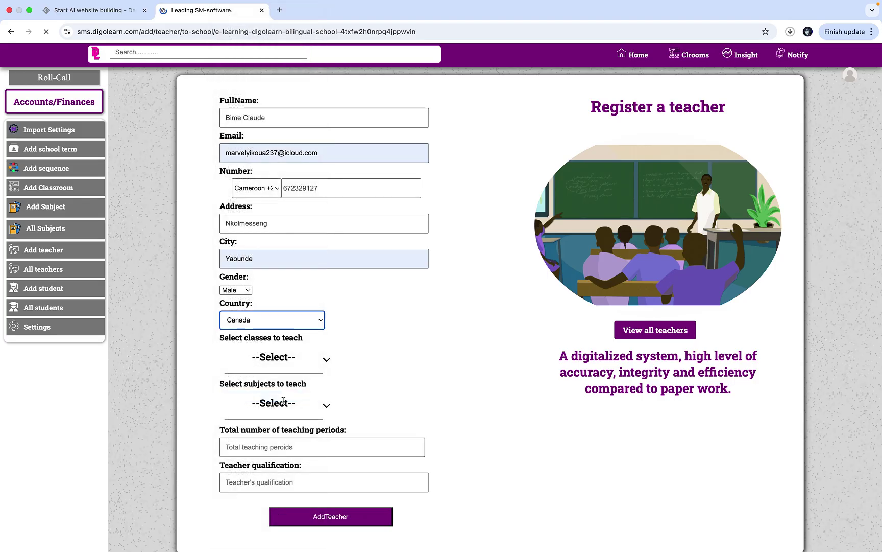
- Assign the teacher to Form One through Form Five
left_click(291, 357)
left_click(291, 390)
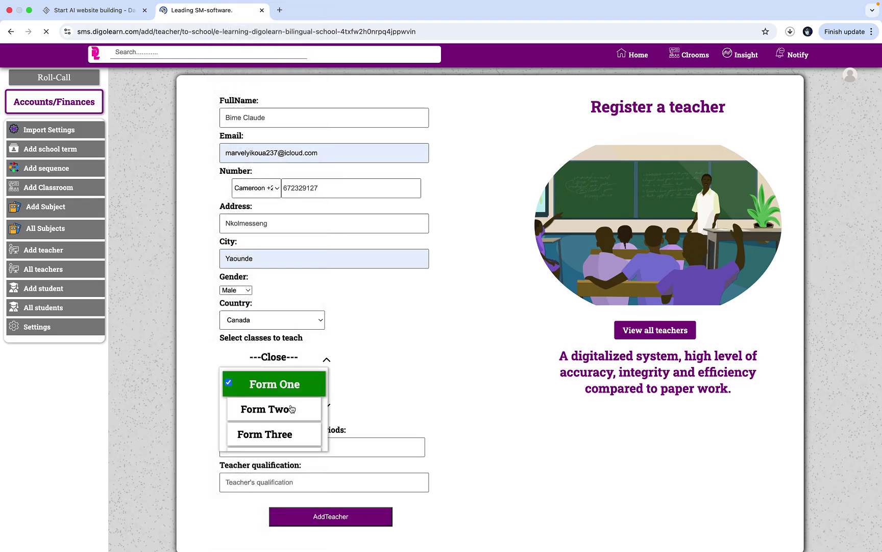
left_click(291, 410)
left_click(291, 431)
scroll(294, 426, "down", 2)
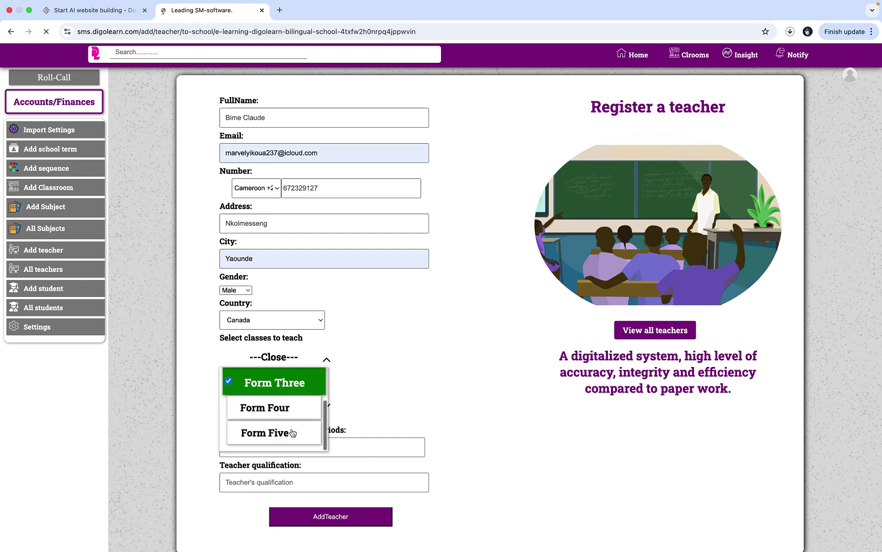
left_click(297, 412)
left_click(296, 432)
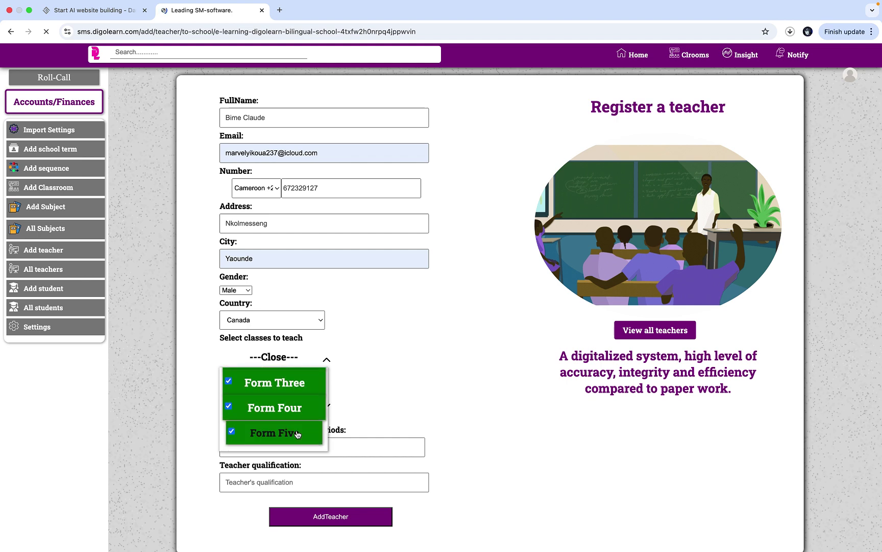
left_click(288, 360)
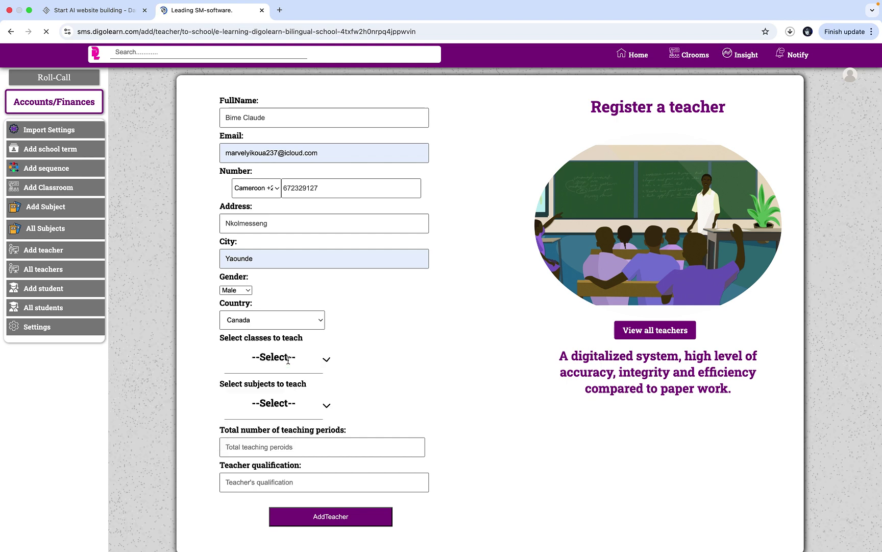
- Give the teacher English Language, 12 teaching periods and HND qualification, then register them
left_click(281, 403)
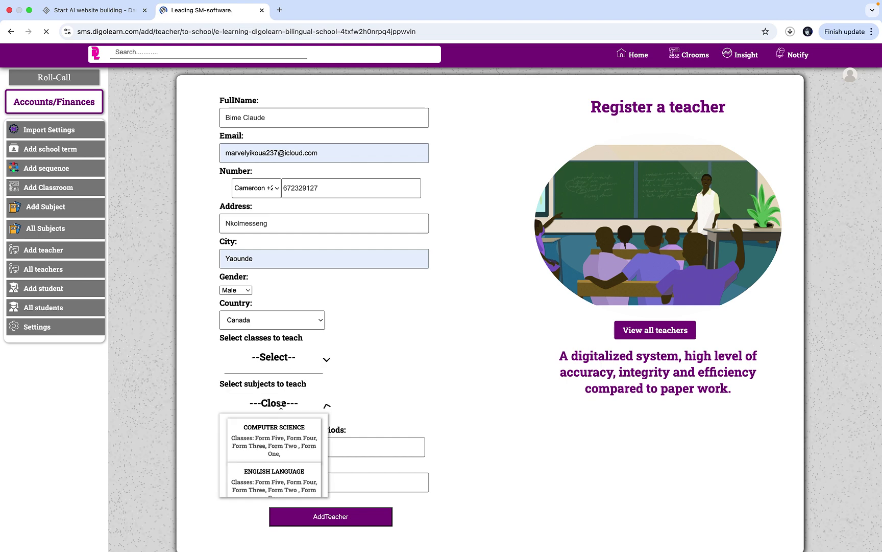
left_click(287, 477)
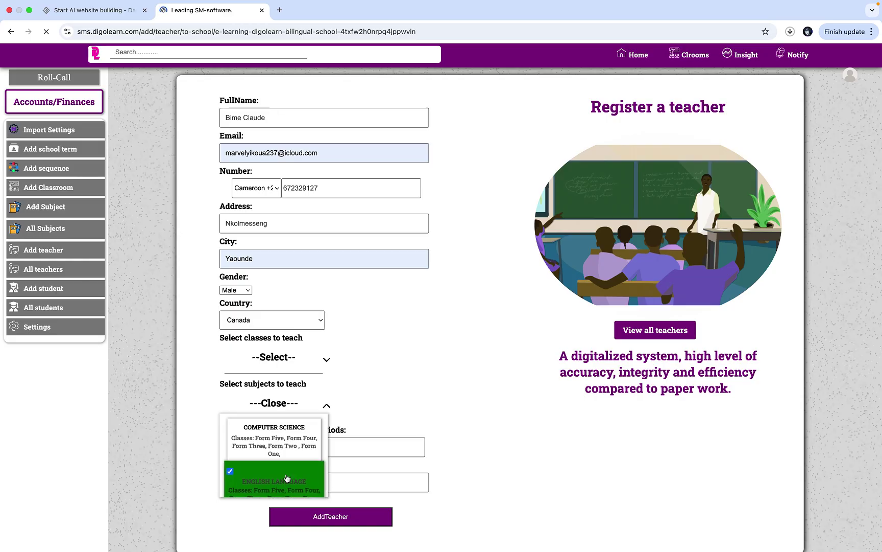
left_click(281, 404)
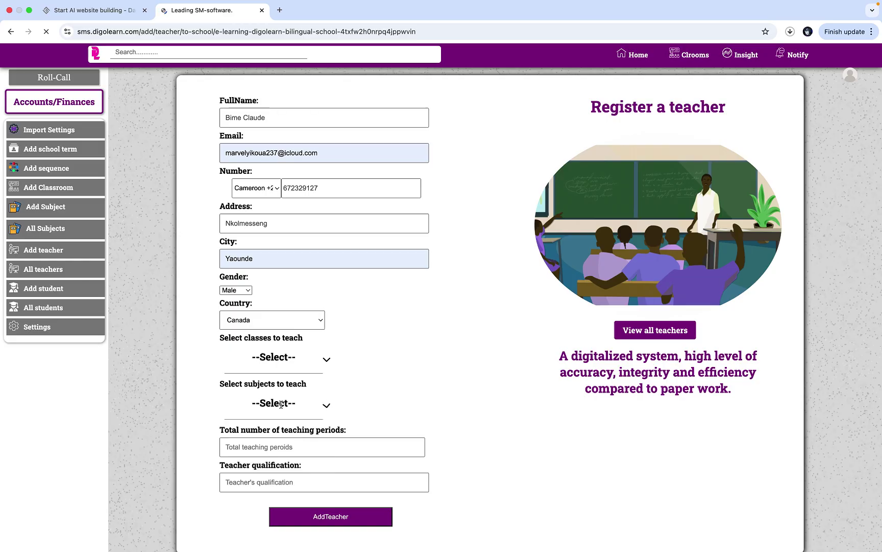
left_click(298, 451)
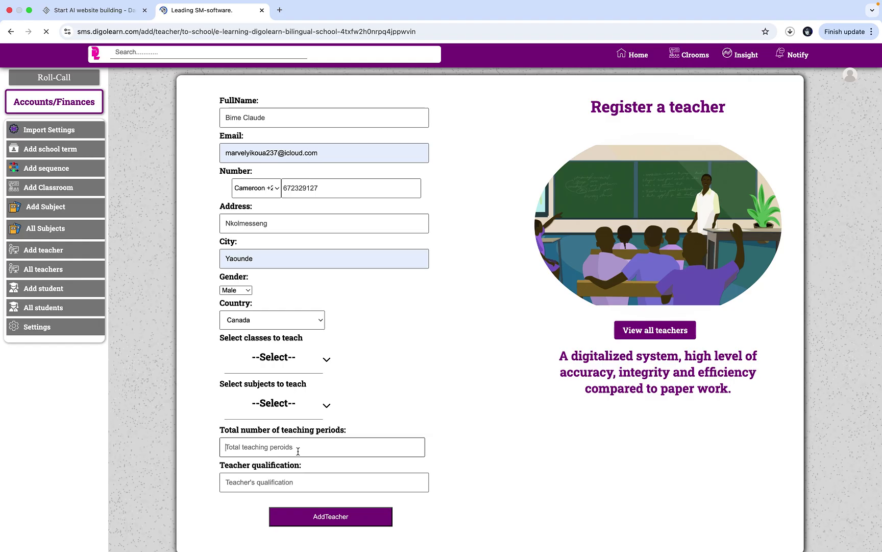
type("12")
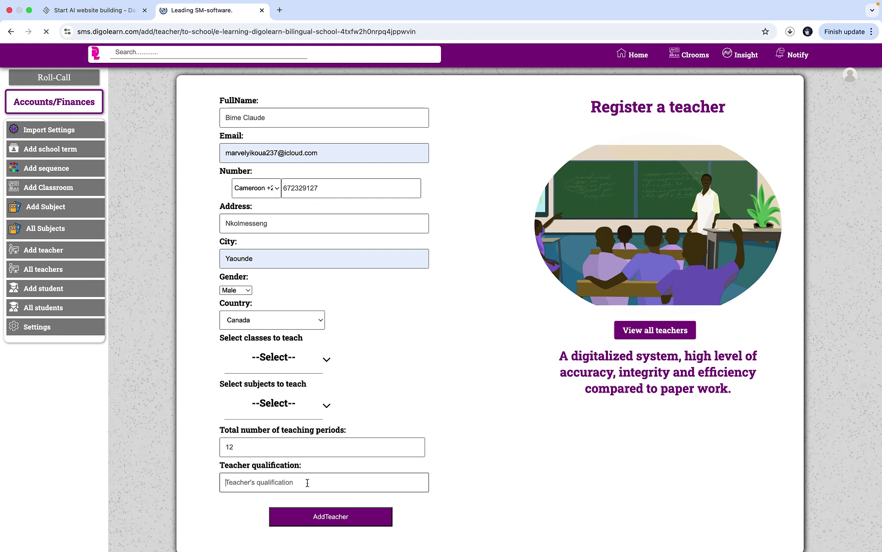
type("HND")
left_click(319, 516)
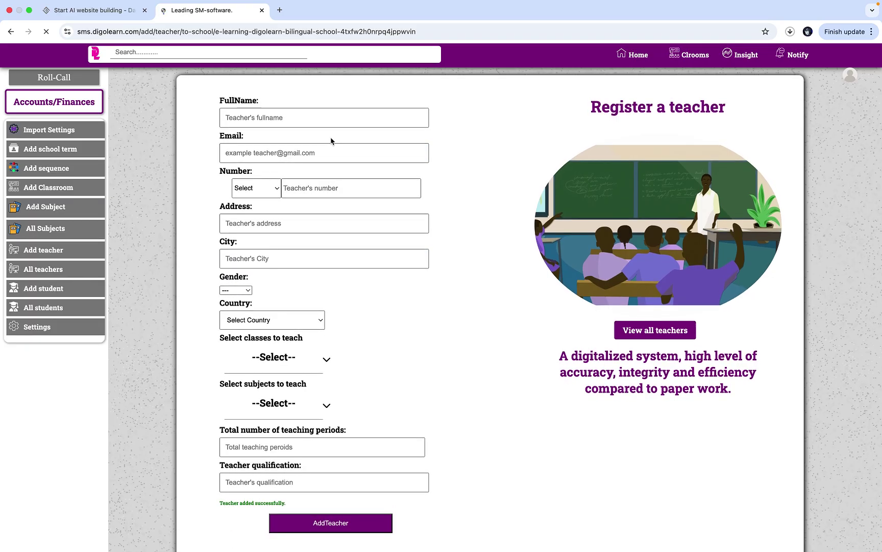
- Enter the new teacher's full name, correcting its first letter to a capital
left_click(318, 118)
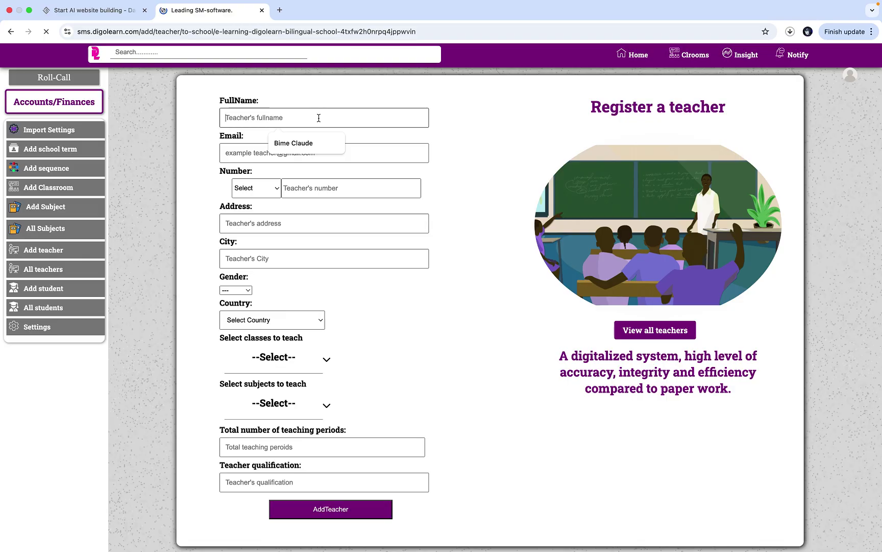
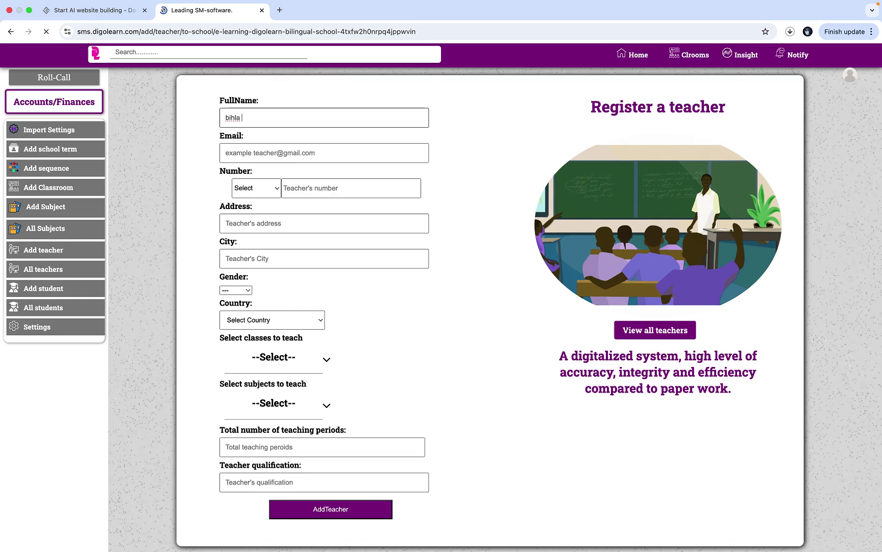
left_click(230, 119)
key("Left")
key("BackSpace")
type("B")
- Accept the suggested e-mail and enter a phone number with the Cameroon +237 code
left_click(275, 145)
left_click(323, 193)
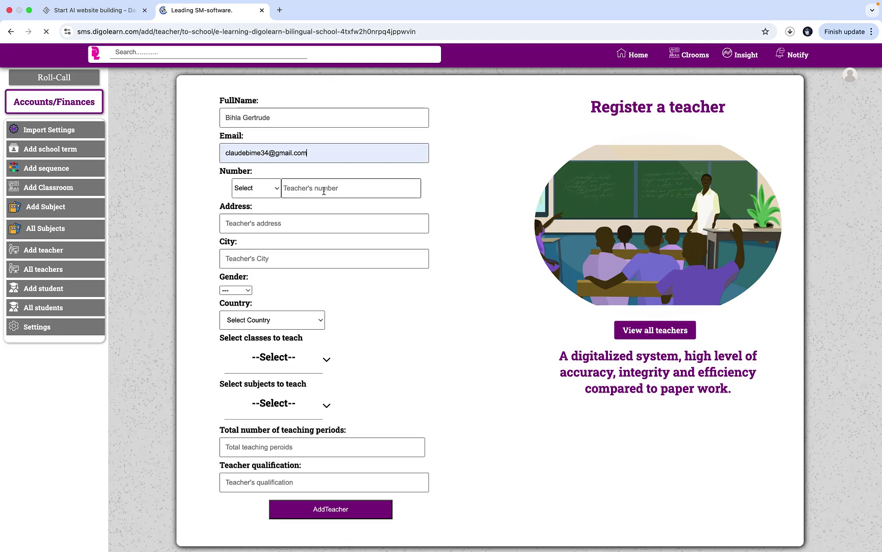
left_click(271, 191)
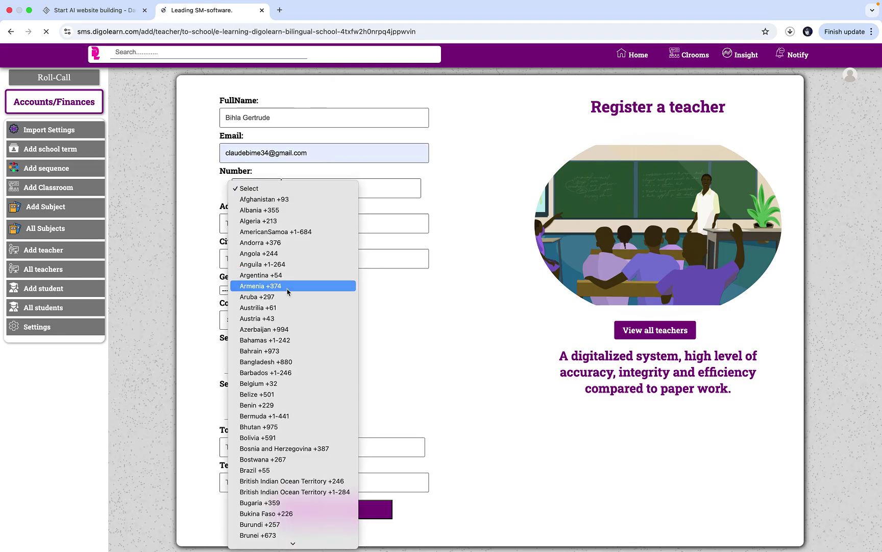
scroll(289, 296, "down", 10)
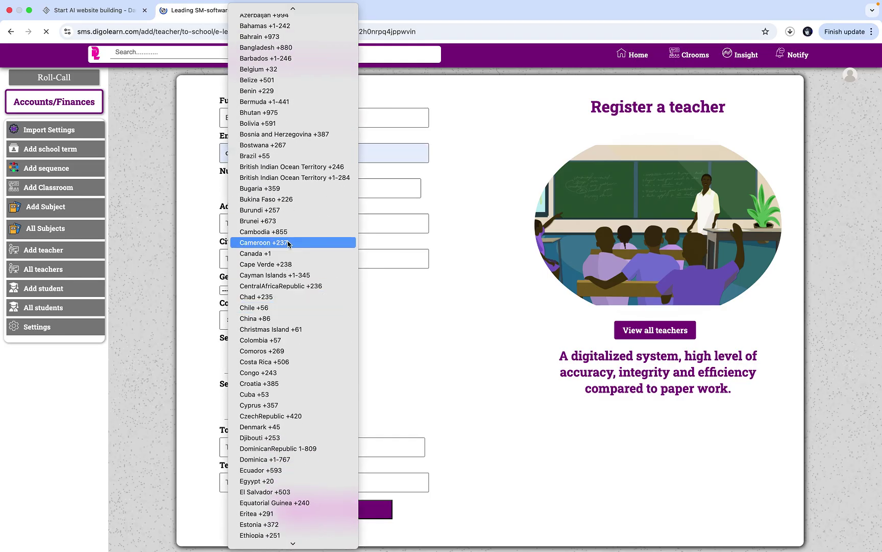
left_click(278, 242)
left_click(331, 189)
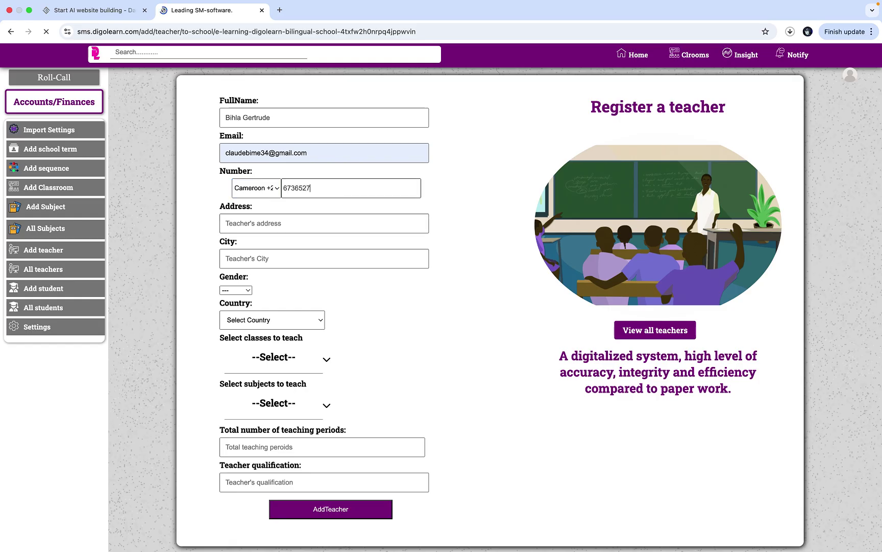
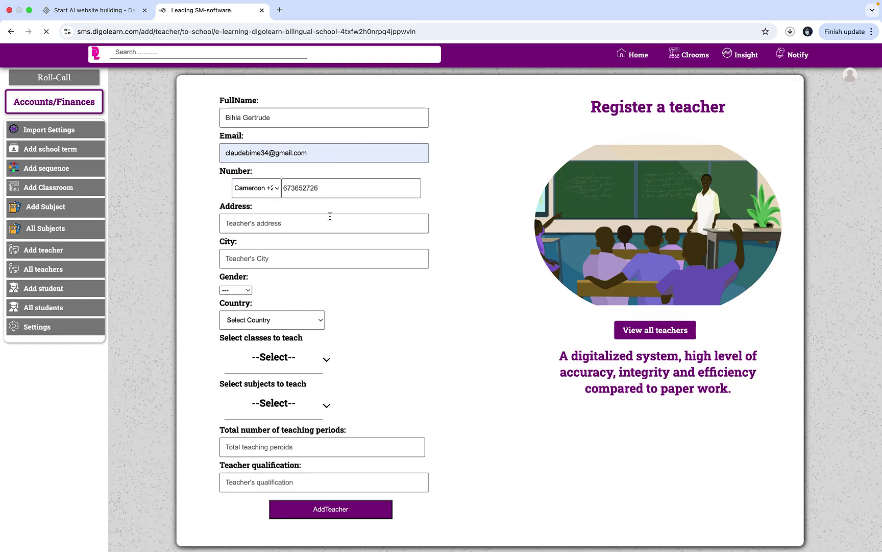
- Fill in the suggested address and city, gender Female and country Cameroon
left_click(321, 225)
left_click(321, 250)
left_click(311, 259)
left_click(303, 285)
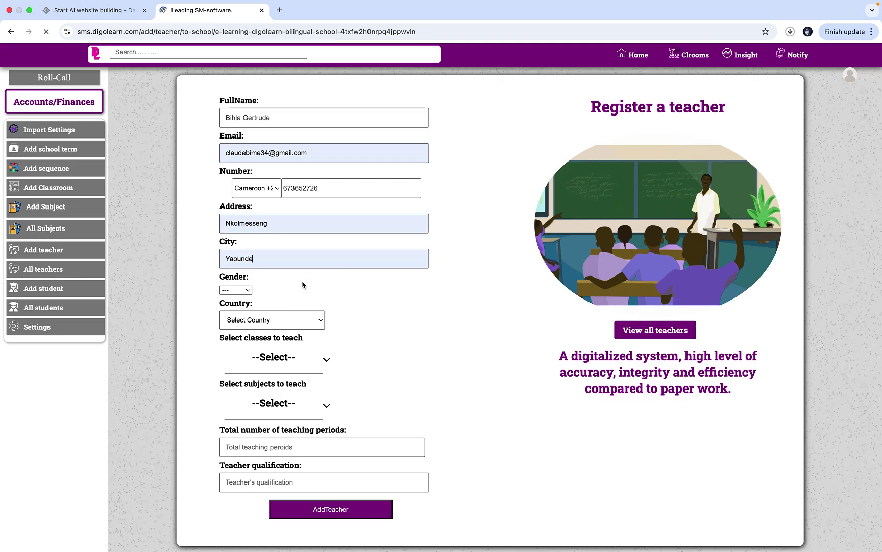
left_click(249, 290)
left_click(247, 313)
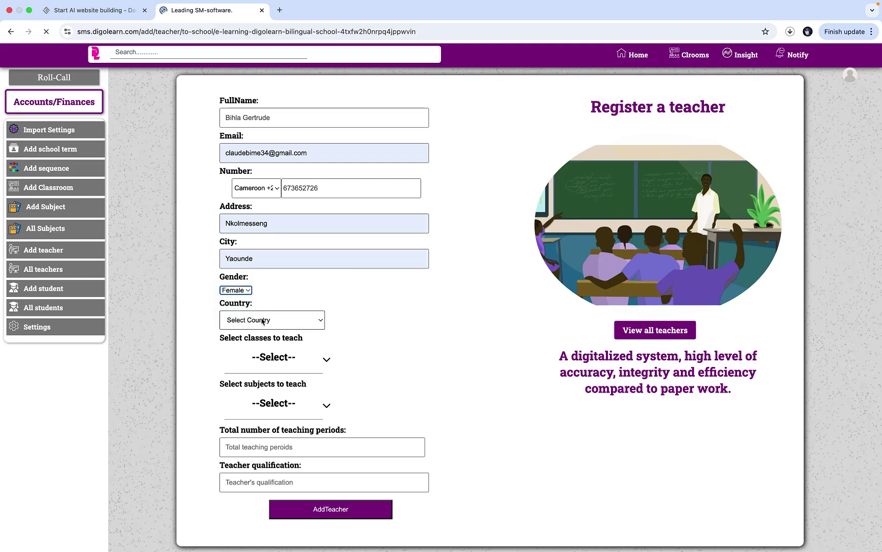
left_click(262, 320)
scroll(262, 320, "down", 10)
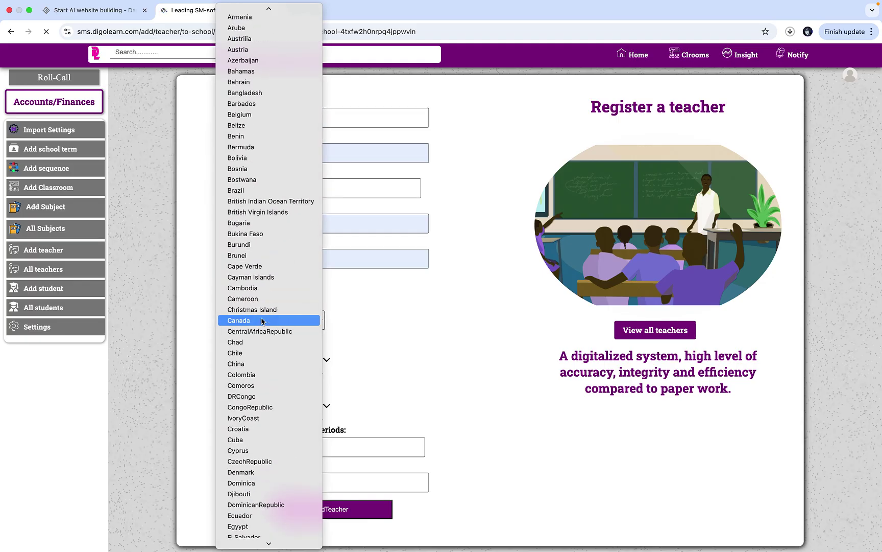
left_click(264, 300)
- Assign Forms One through Five as the teacher's classes, including Form Two
left_click(272, 357)
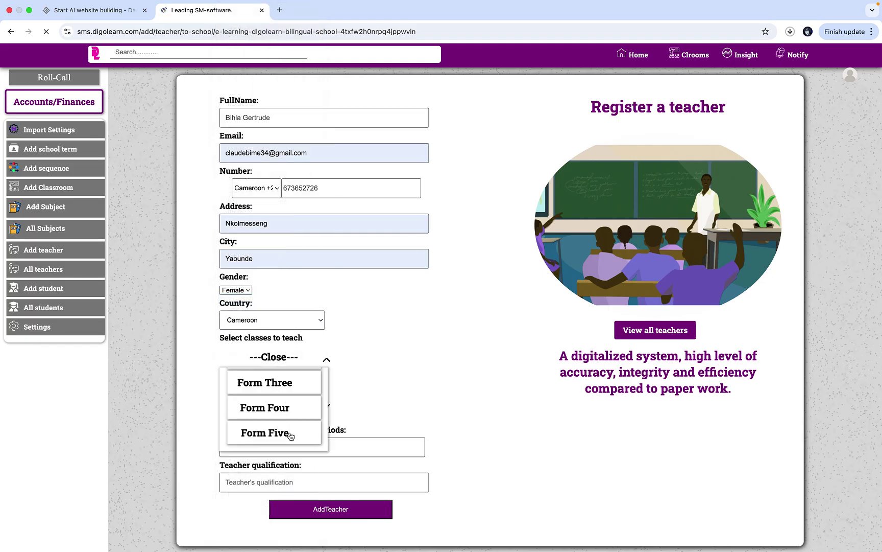
left_click(290, 434)
left_click(294, 408)
left_click(301, 384)
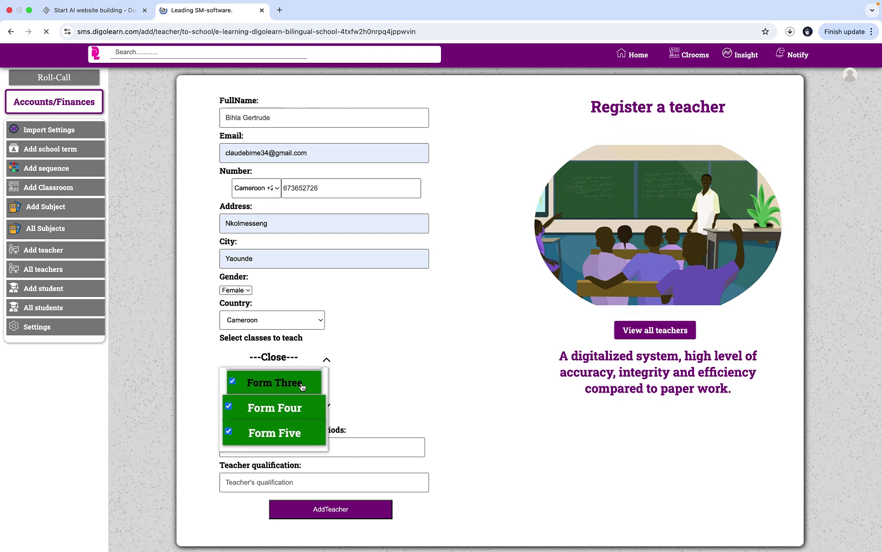
scroll(301, 387, "up", 2)
left_click(300, 379)
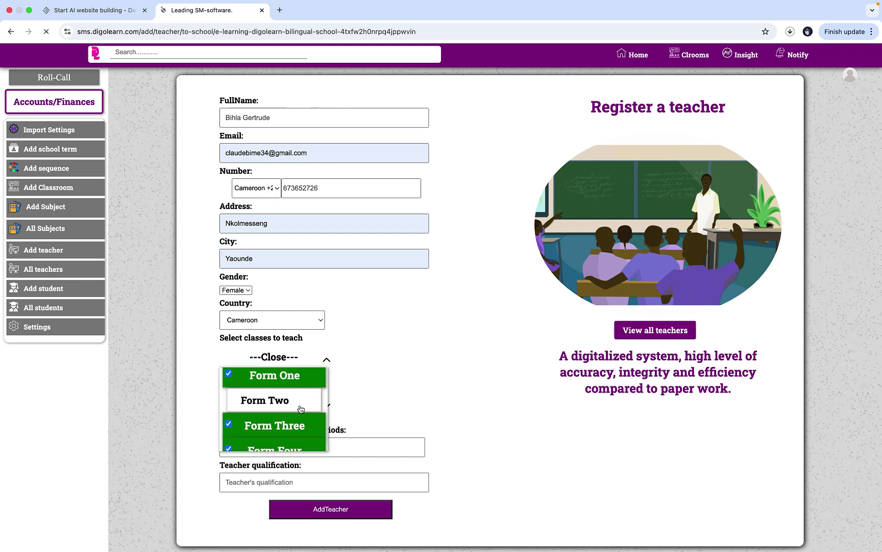
left_click(301, 406)
left_click(288, 358)
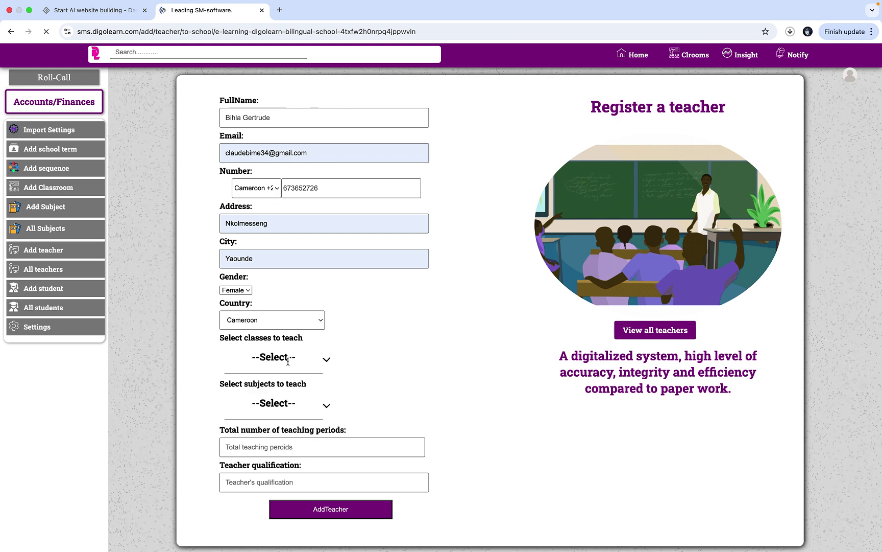
- Make French Language the only subject and set 12 total teaching periods
left_click(292, 411)
scroll(292, 454, "down", 3)
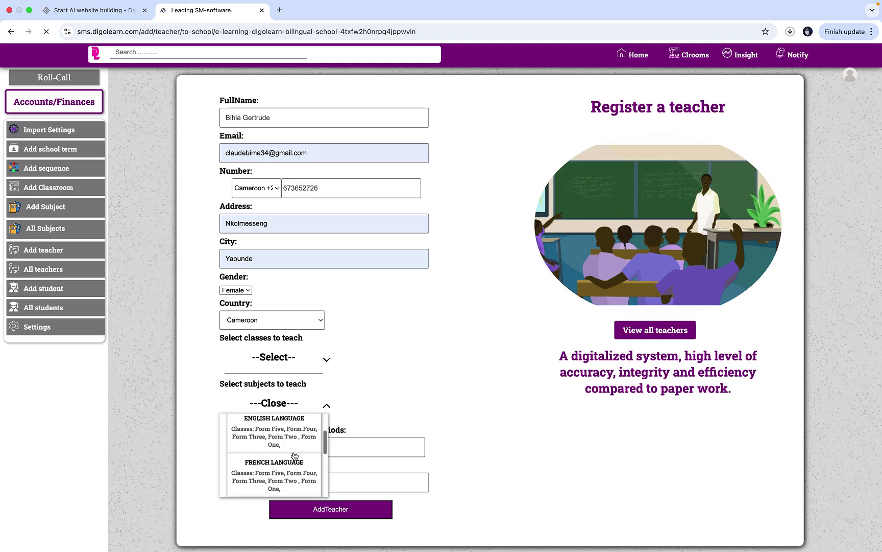
left_click(294, 451)
left_click(295, 460)
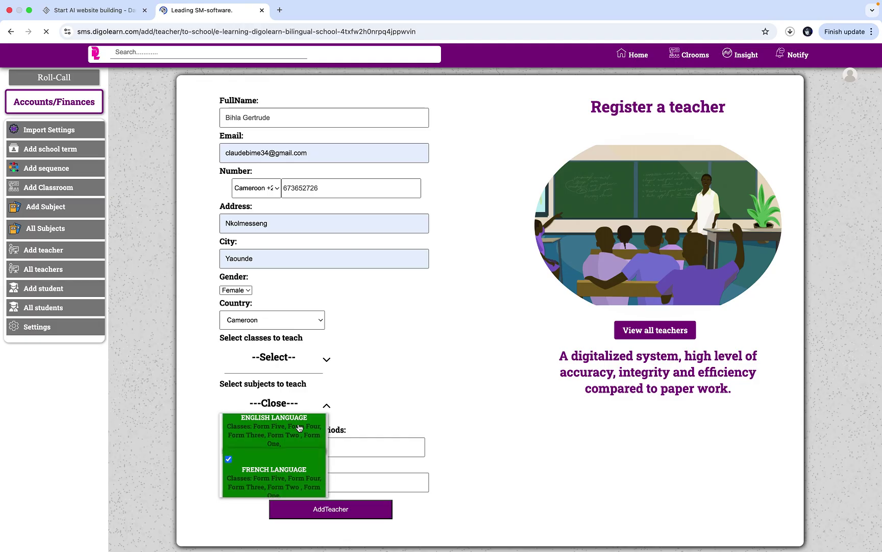
left_click(299, 428)
left_click(287, 406)
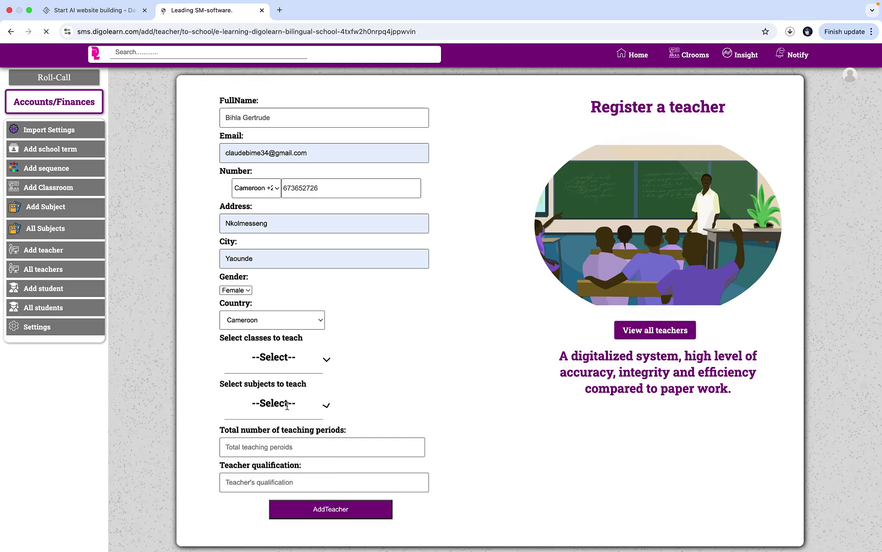
left_click(299, 447)
type("12")
left_click(299, 485)
- Enter Masters as the teacher qualification and submit the registration
left_click(299, 482)
type("M")
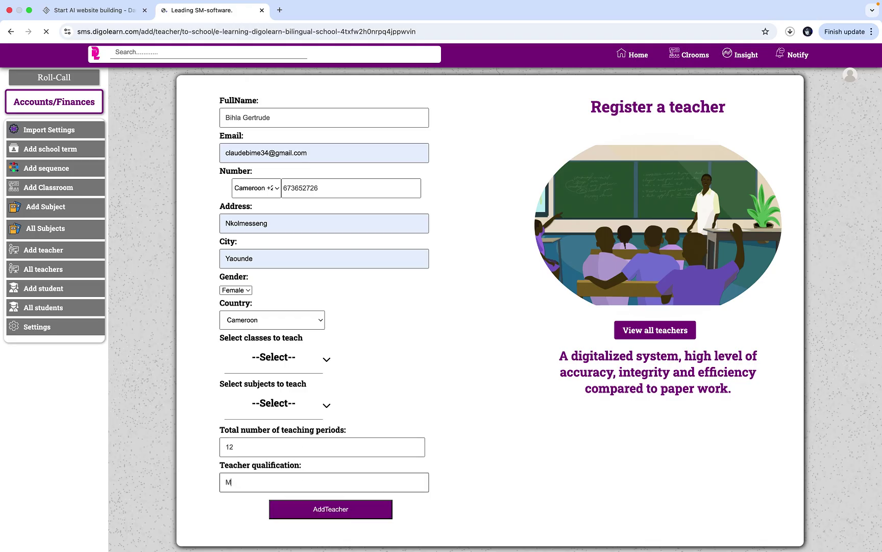
type("asters")
left_click(315, 505)
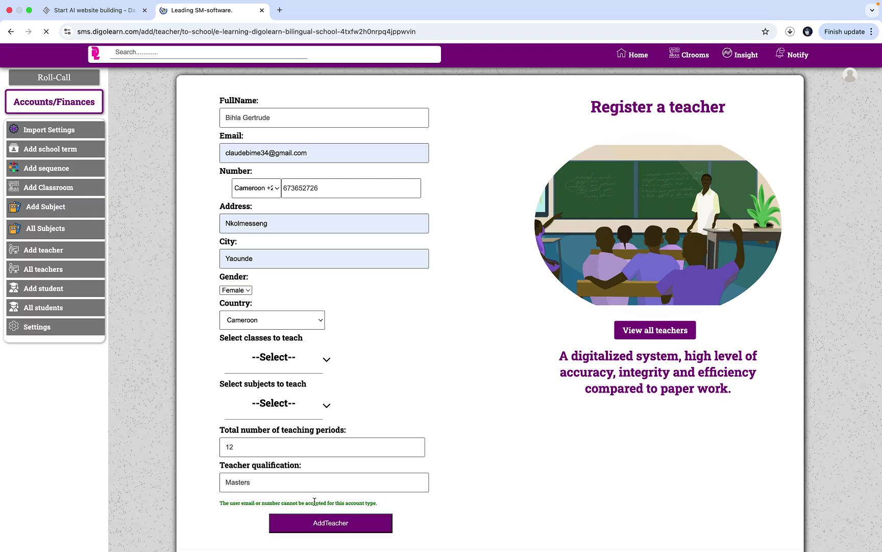
scroll(373, 368, "down", 1)
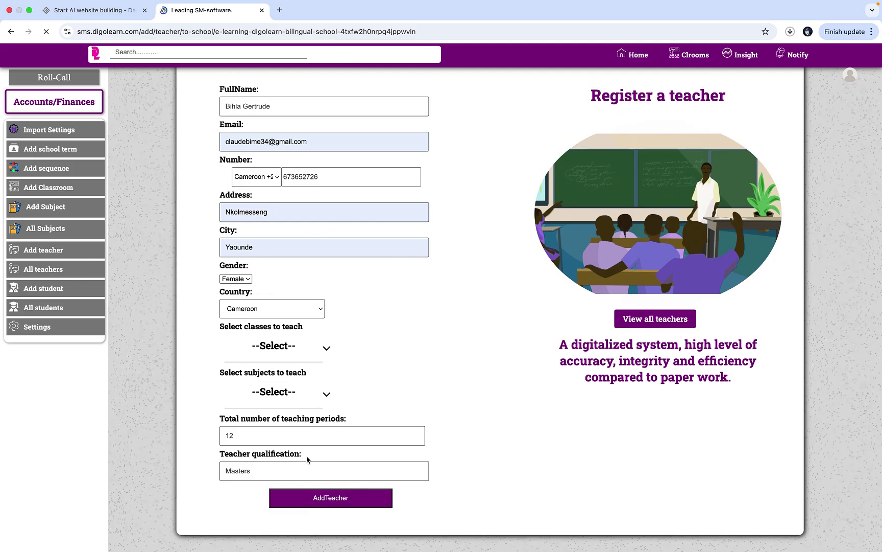
- Replace the rejected e-mail address with a corrected one and resubmit the teacher
left_click(269, 142)
key("BackSpace")
key("BackSpace")
key("BackSpace")
key("BackSpace")
key("BackSpace")
key("BackSpace")
key("BackSpace")
key("BackSpace")
key("BackSpace")
key("BackSpace")
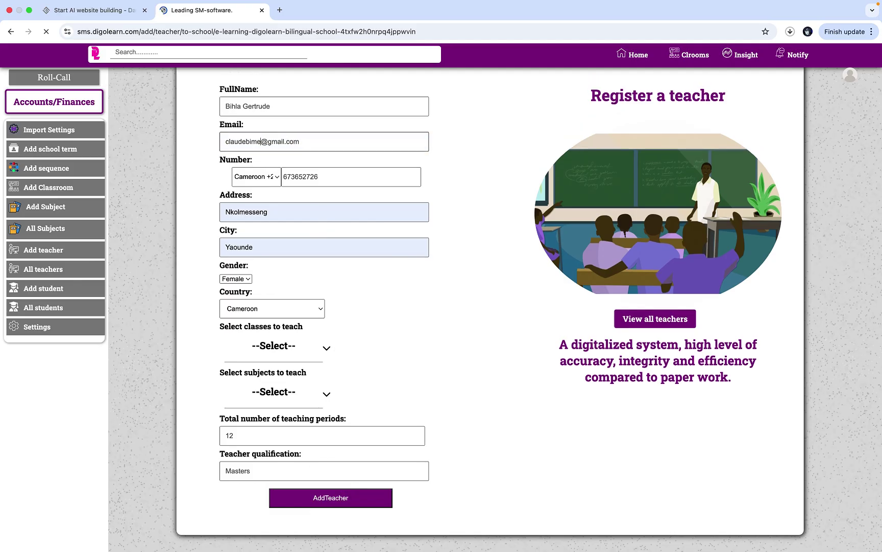
key("BackSpace")
key("BackSpace")
left_click(323, 500)
- Enter the new teacher's full name, e-mail and a Cameroon +237 phone number
left_click(280, 107)
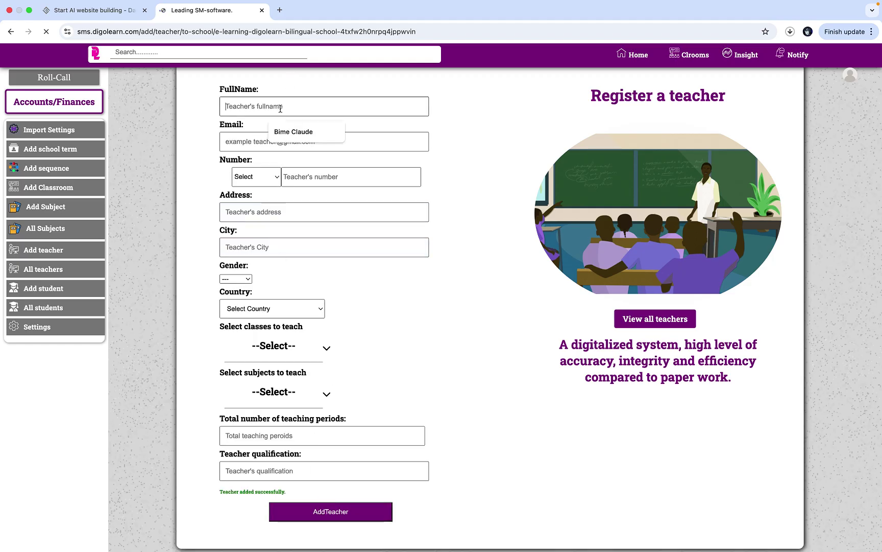
type("fom")
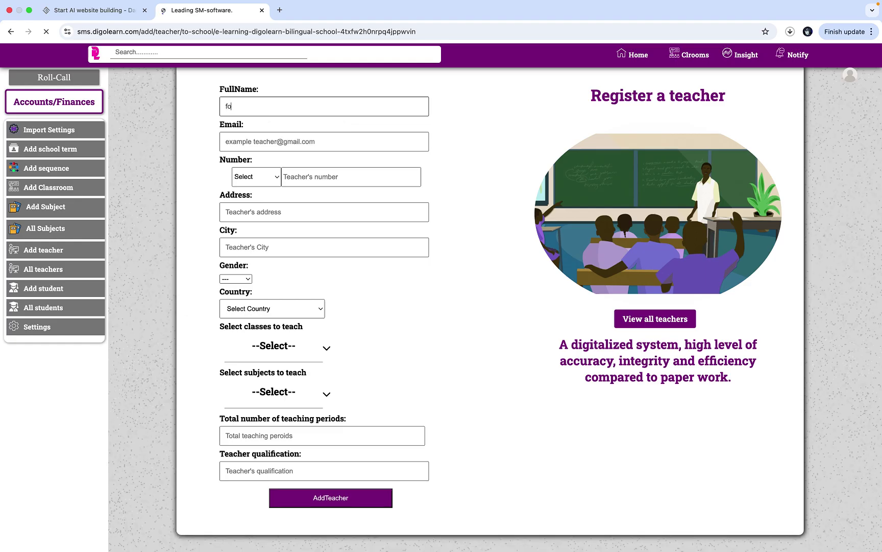
key("BackSpace")
type("John Doe")
left_click(275, 137)
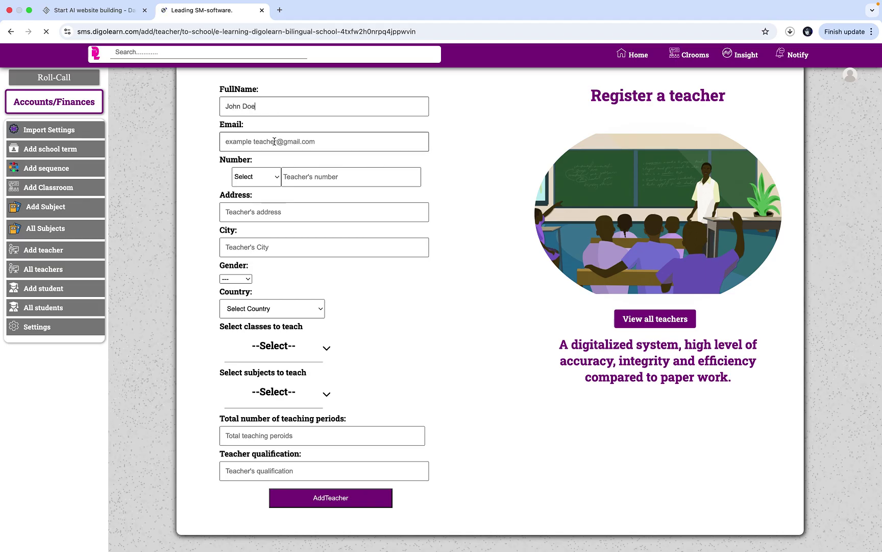
type("johndoe")
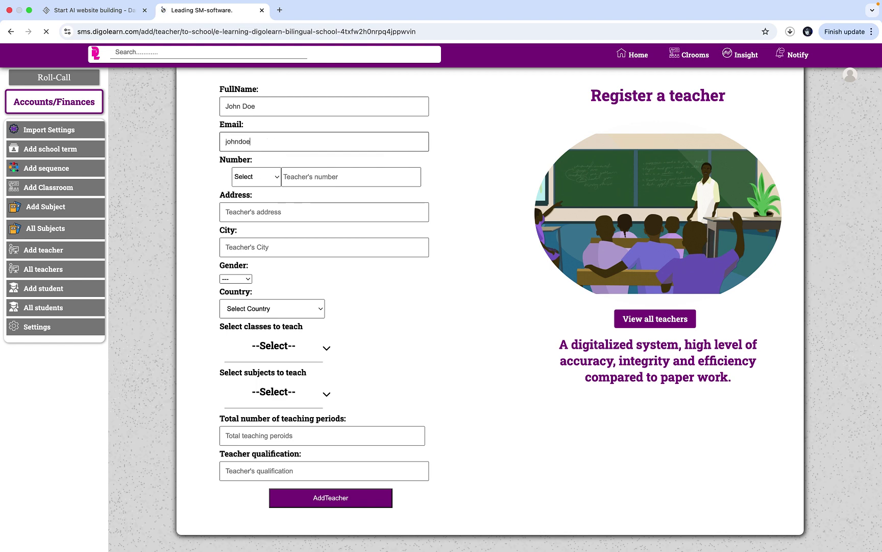
type("@gmail.com")
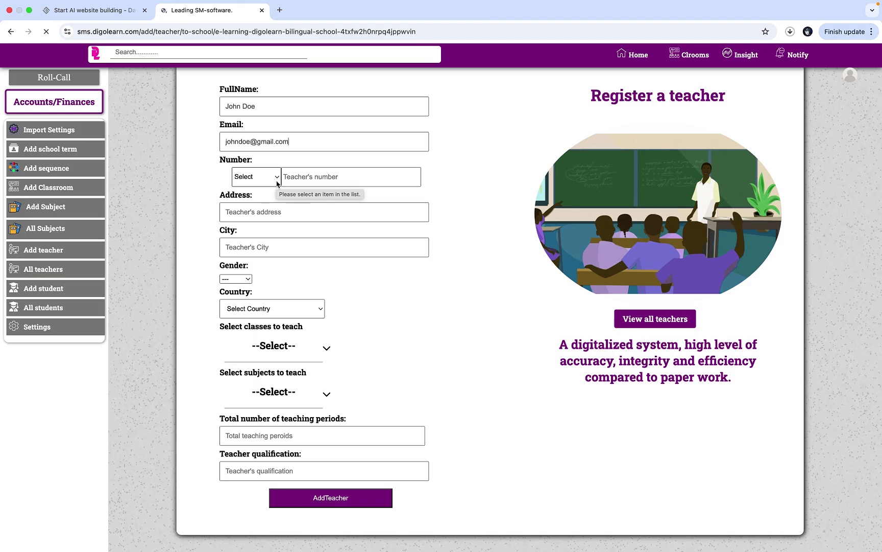
left_click(276, 177)
scroll(323, 386, "down", 5)
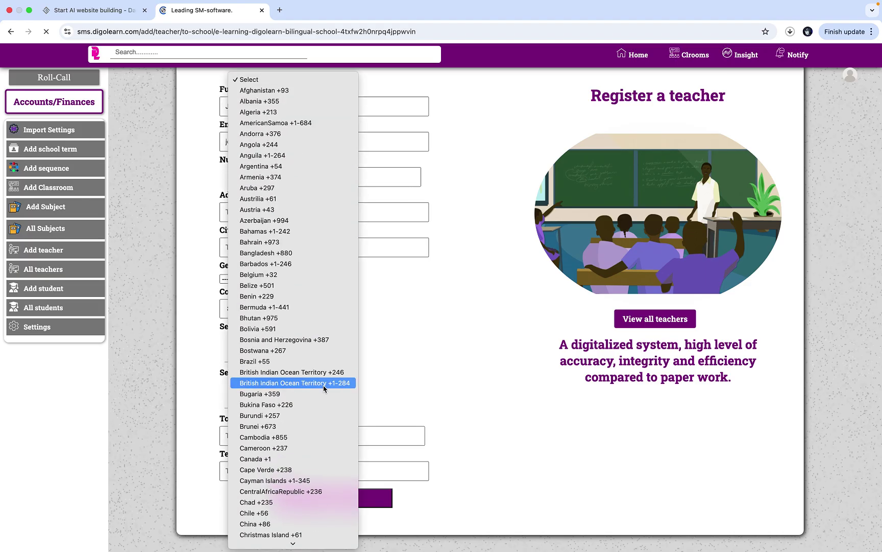
scroll(325, 387, "down", 3)
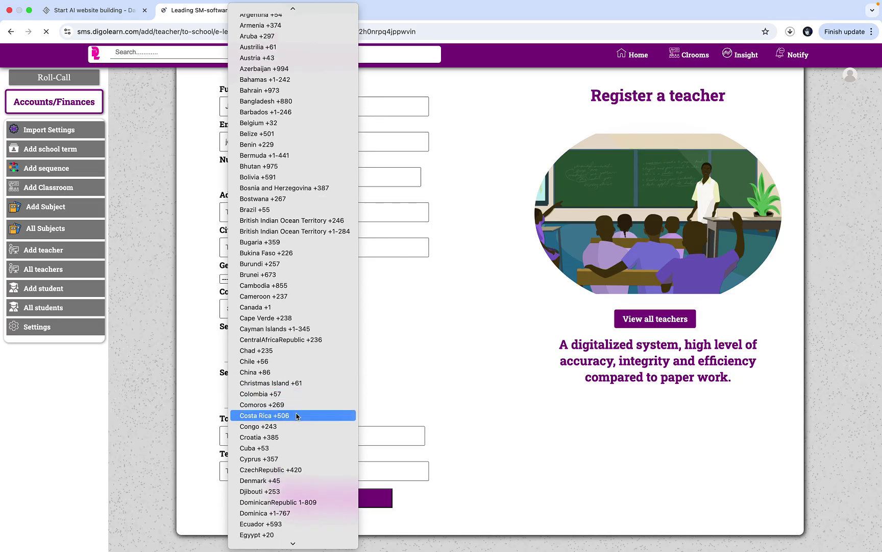
left_click(299, 298)
left_click(346, 177)
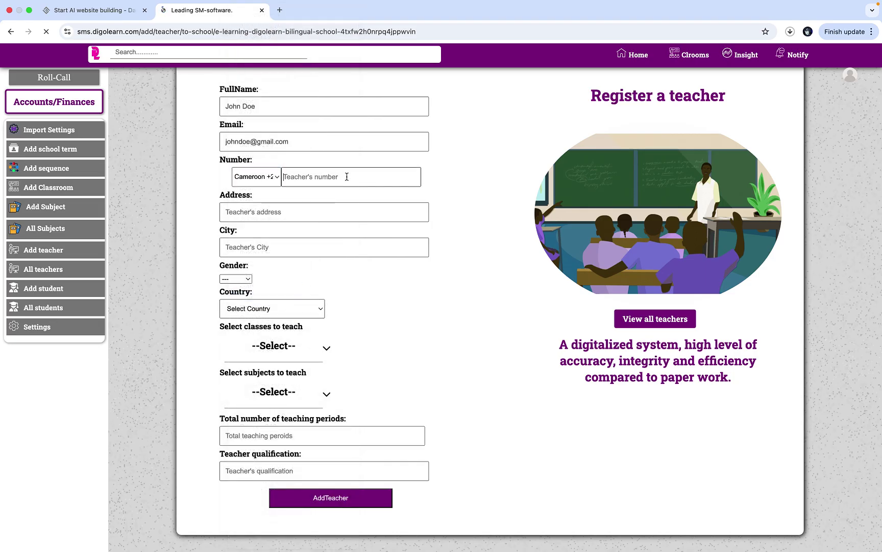
- Fill in the suggested address, city Yaounde, gender Male and country Cameroon
left_click(320, 208)
left_click(317, 237)
left_click(305, 246)
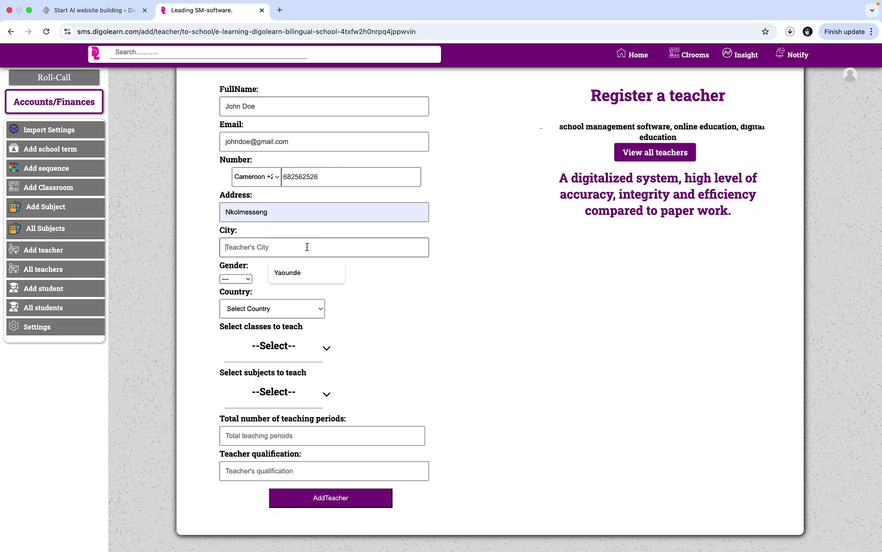
left_click(301, 273)
left_click(245, 280)
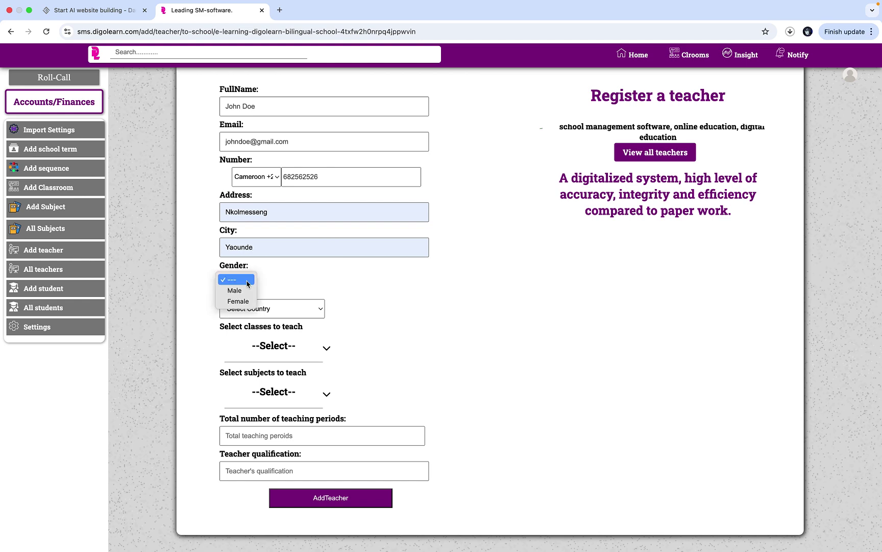
left_click(248, 294)
left_click(269, 309)
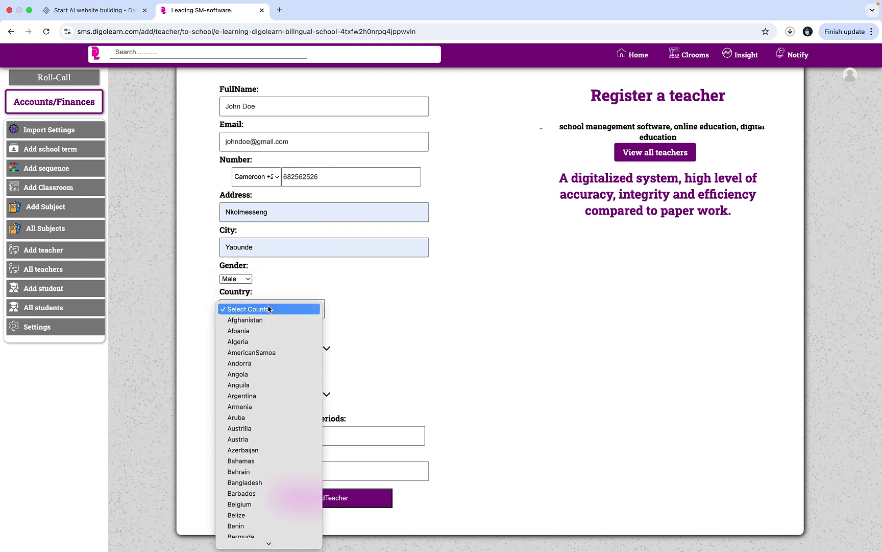
scroll(281, 427, "down", 3)
scroll(281, 428, "down", 5)
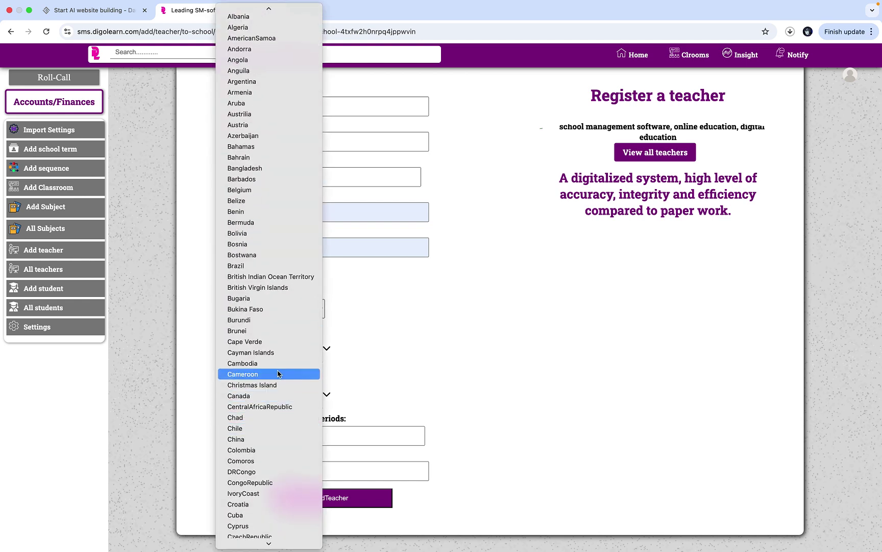
left_click(279, 375)
- Assign Forms One through Five as the teacher's classes
left_click(293, 348)
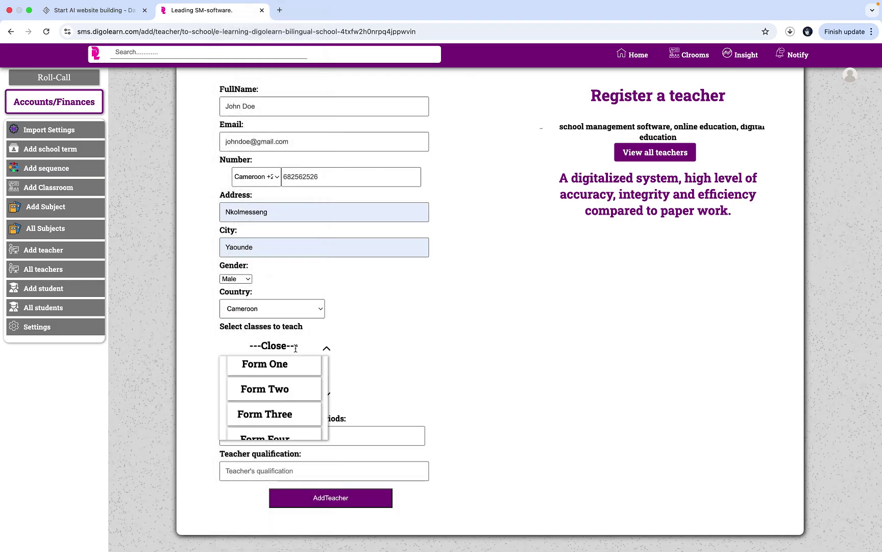
left_click(291, 367)
left_click(271, 389)
left_click(295, 414)
left_click(299, 438)
scroll(299, 434, "down", 2)
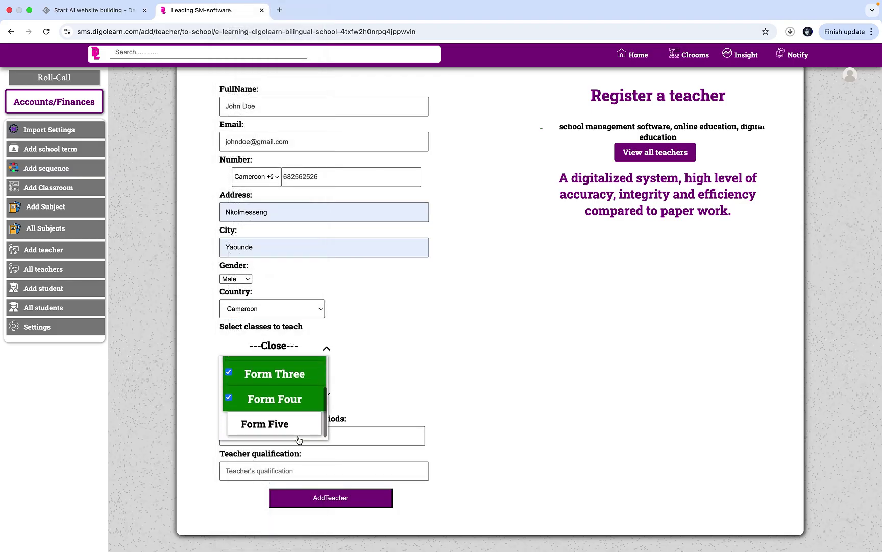
left_click(298, 429)
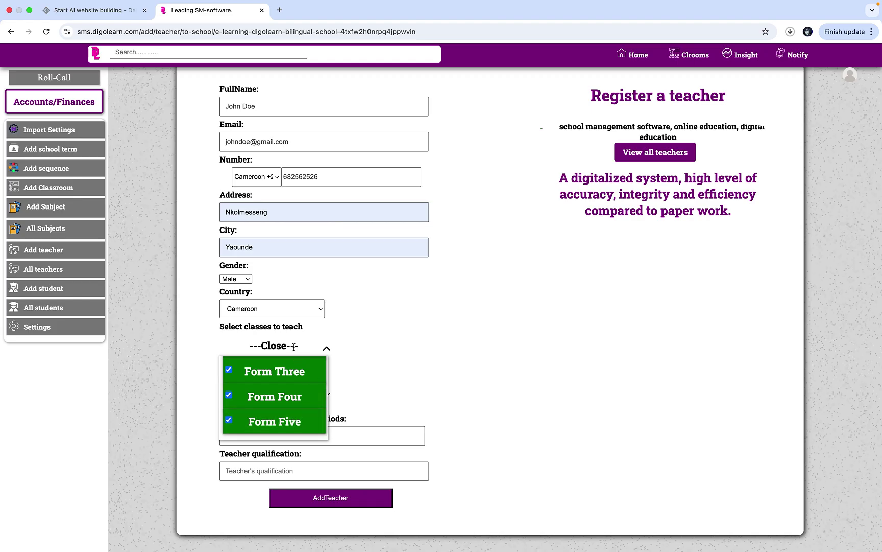
left_click(293, 347)
- Set Geography as subject, 12 teaching periods and HND qualification, then submit
left_click(285, 392)
scroll(289, 446, "down", 1)
scroll(289, 445, "down", 2)
left_click(290, 447)
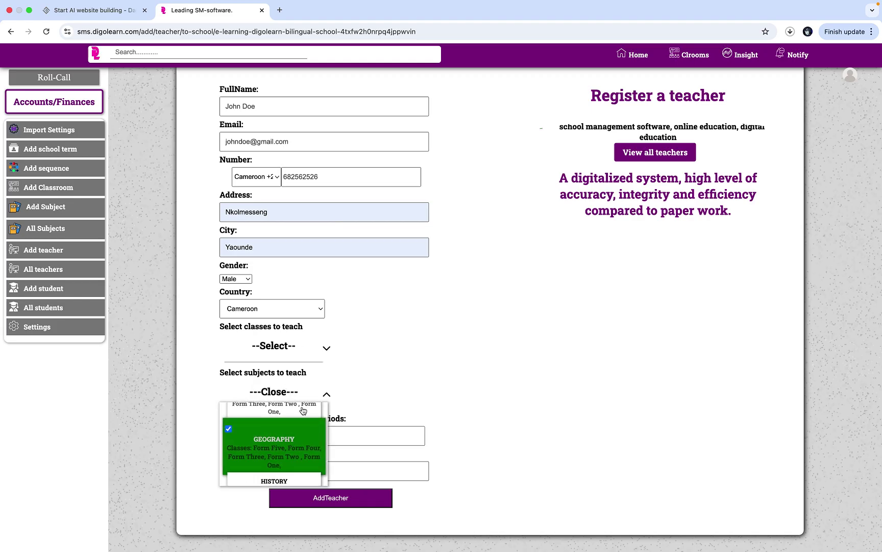
left_click(280, 393)
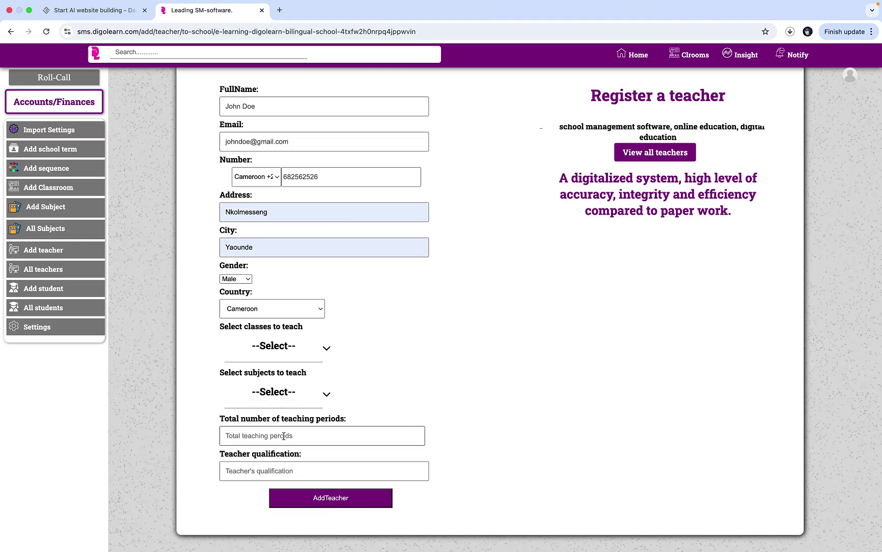
type("12")
left_click(289, 470)
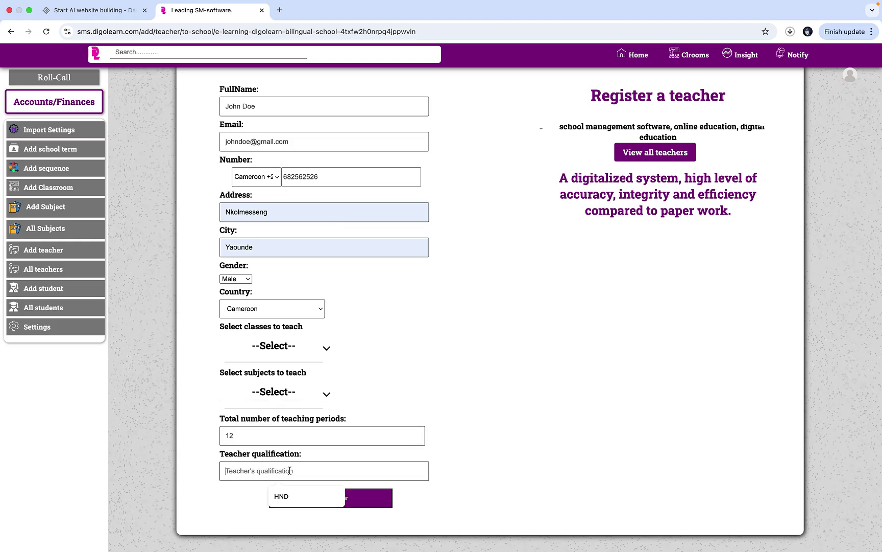
left_click(297, 497)
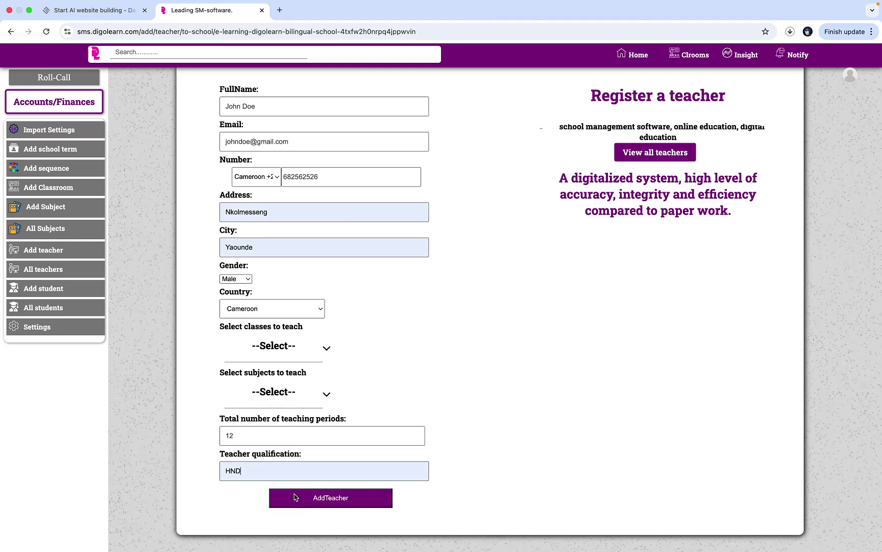
left_click(318, 497)
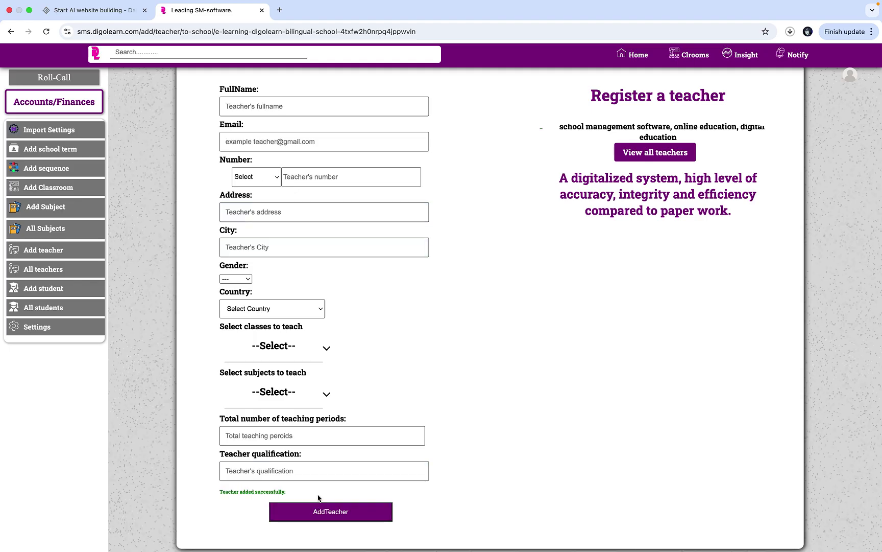
- Enter the teacher's full name, e-mail and a Cameroon +237 phone number
left_click(335, 109)
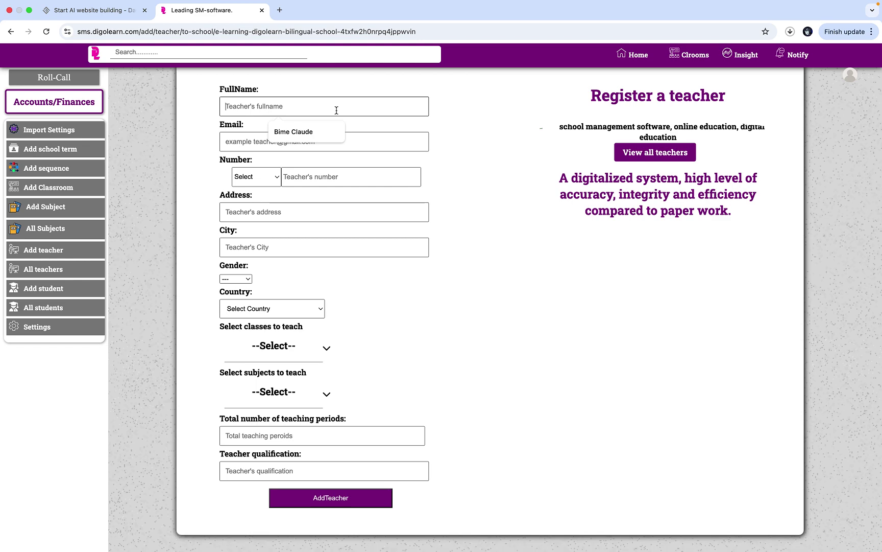
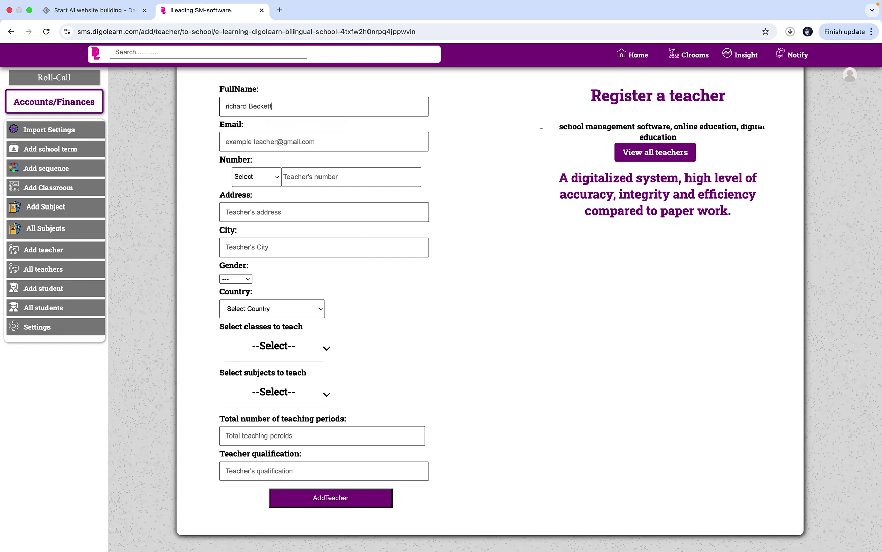
left_click(329, 134)
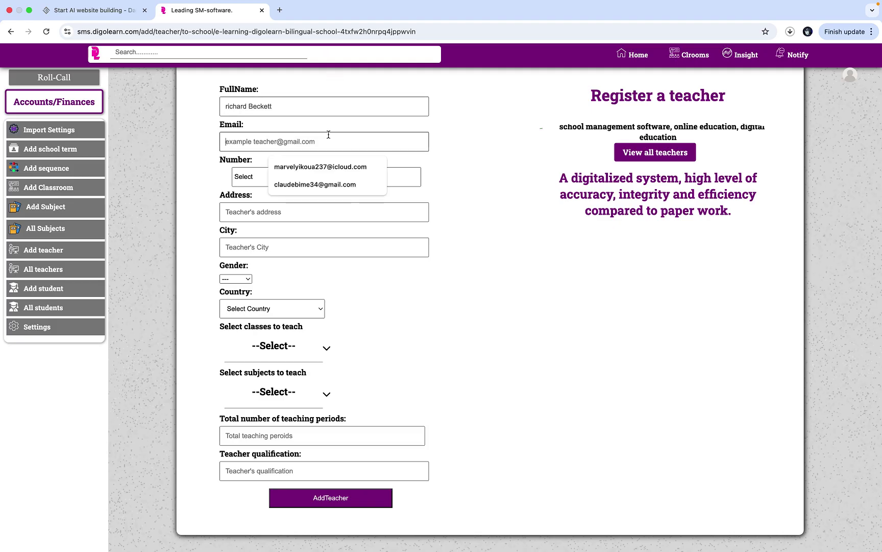
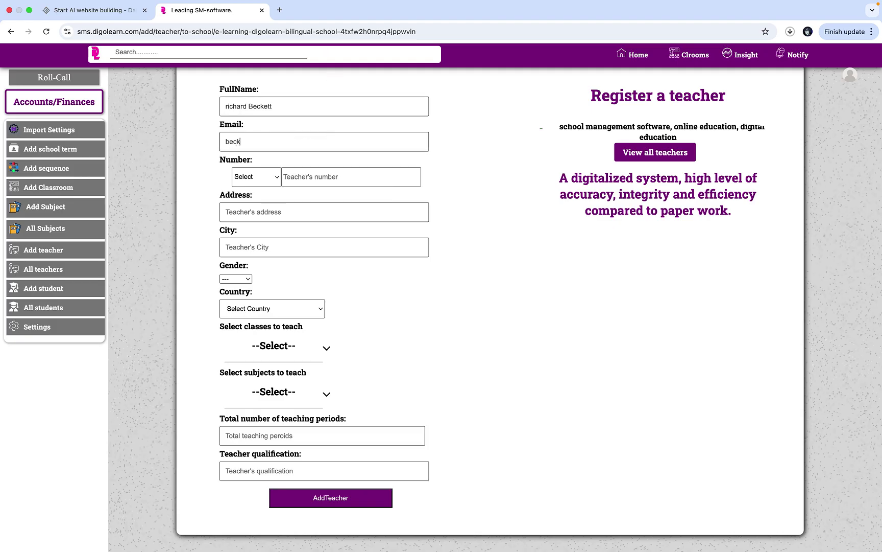
left_click(273, 176)
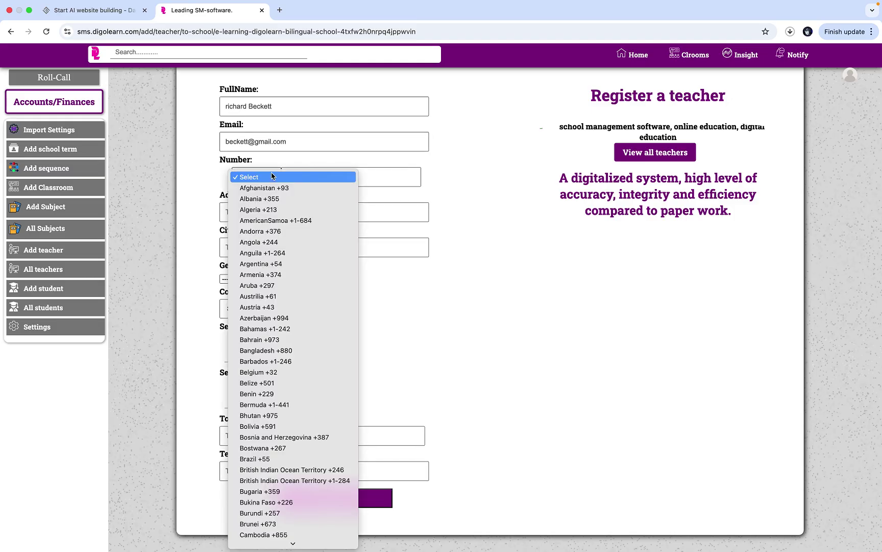
scroll(259, 299, "down", 10)
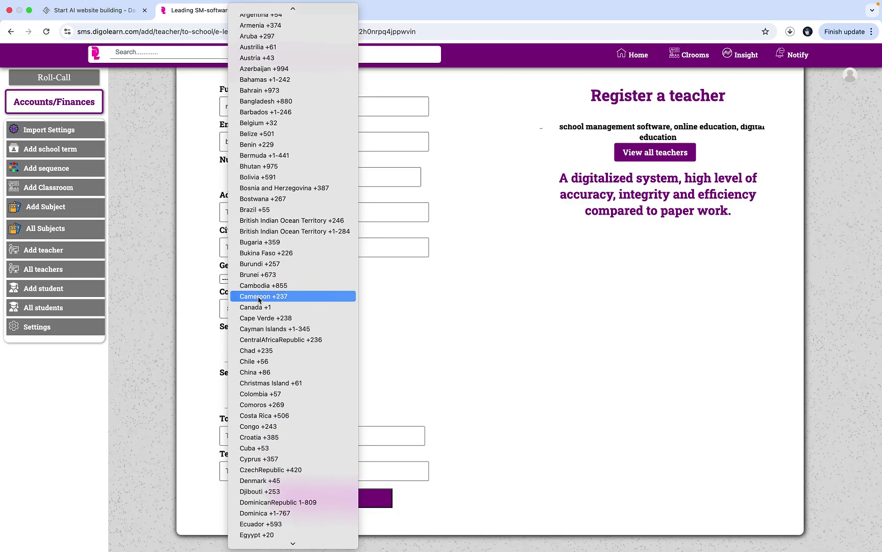
left_click(259, 300)
left_click(341, 176)
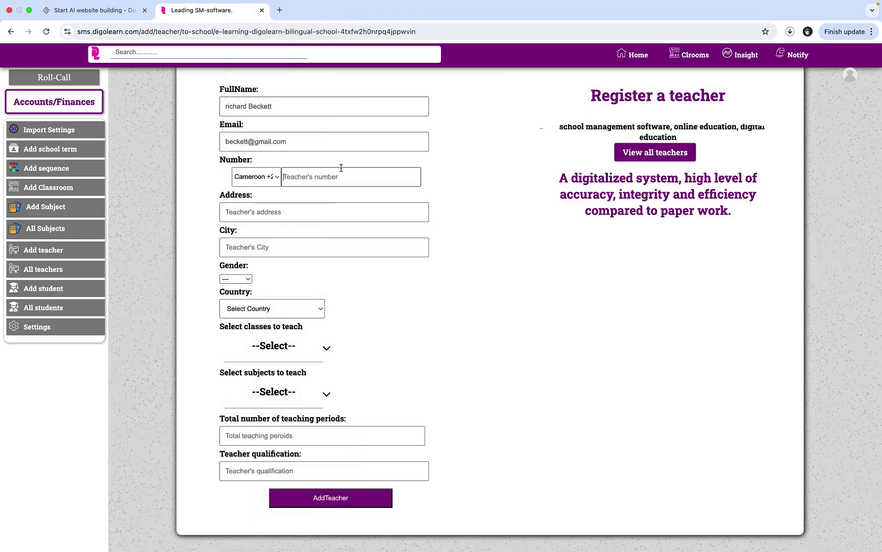
type("6782383")
- Fill in the suggested address and city, gender Male and country Cameroon
left_click(286, 211)
left_click(290, 243)
left_click(290, 244)
left_click(295, 272)
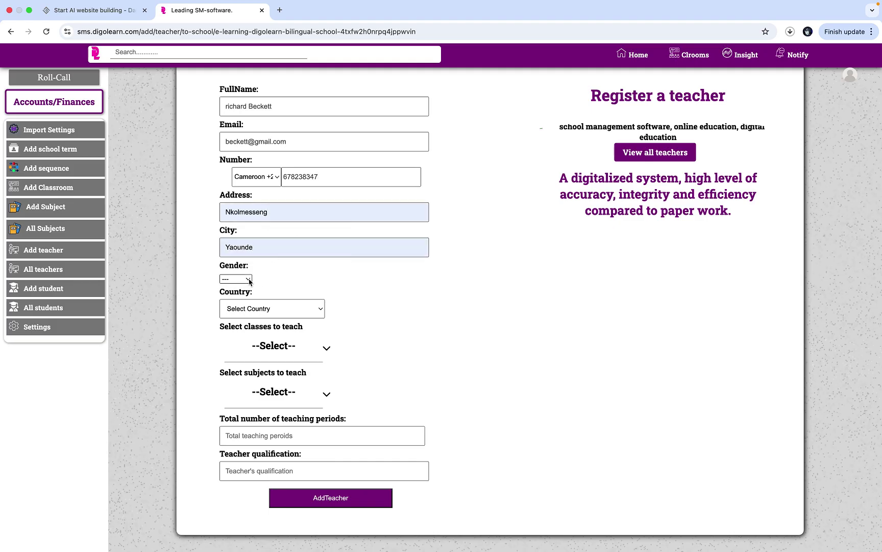
left_click(250, 281)
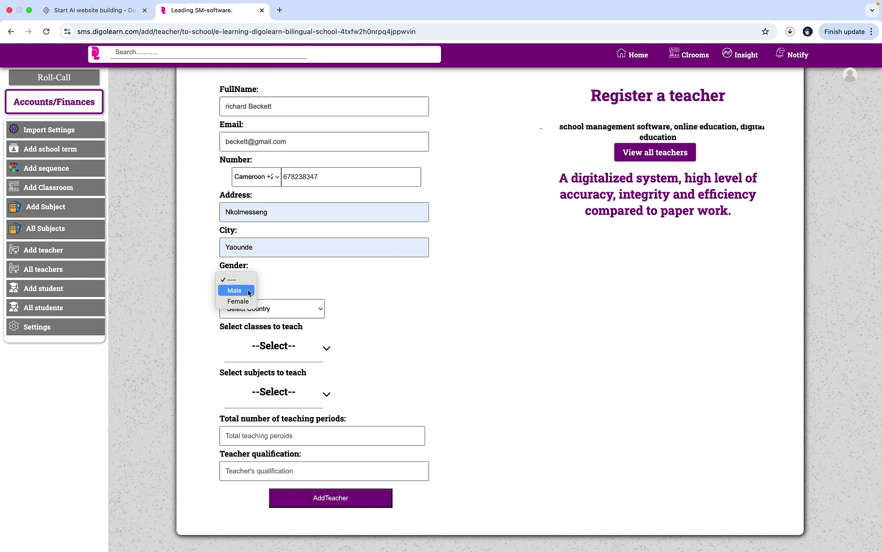
left_click(250, 291)
left_click(281, 306)
scroll(282, 307, "down", 5)
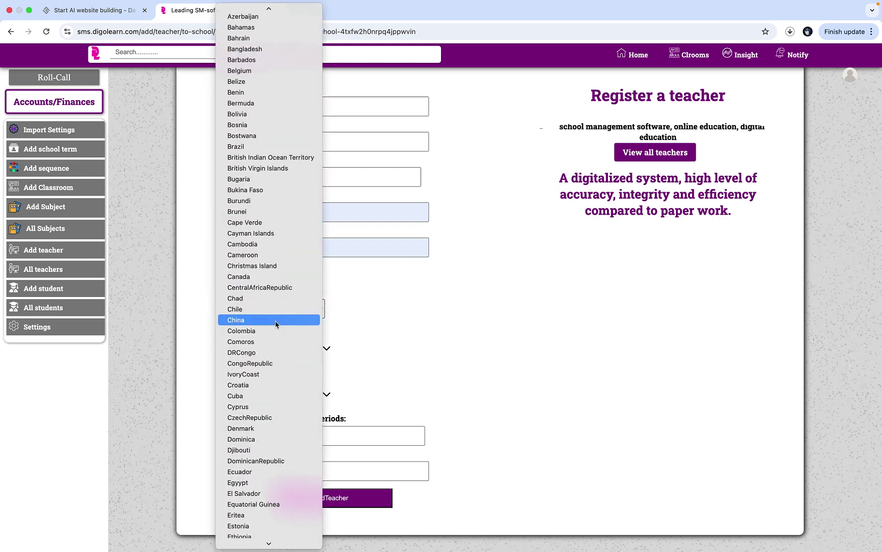
left_click(280, 254)
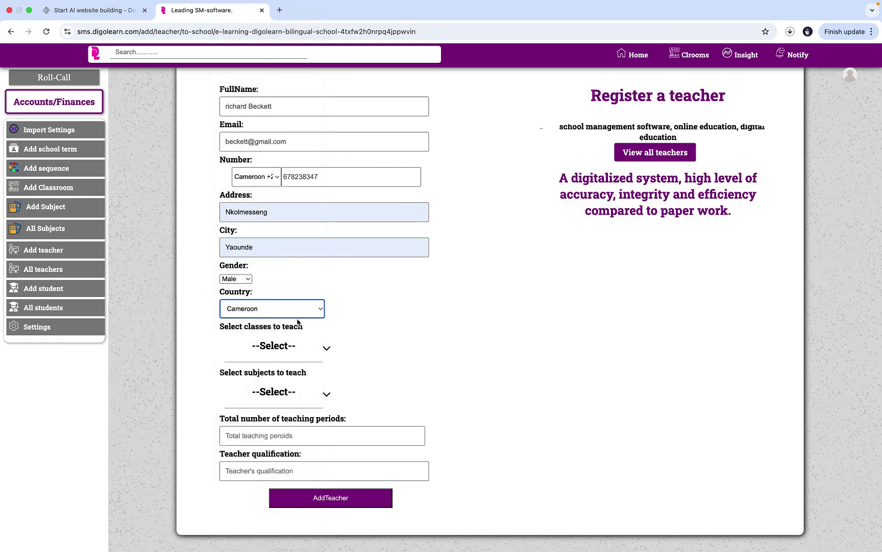
- Assign Forms One through Five as the teacher's classes
left_click(294, 348)
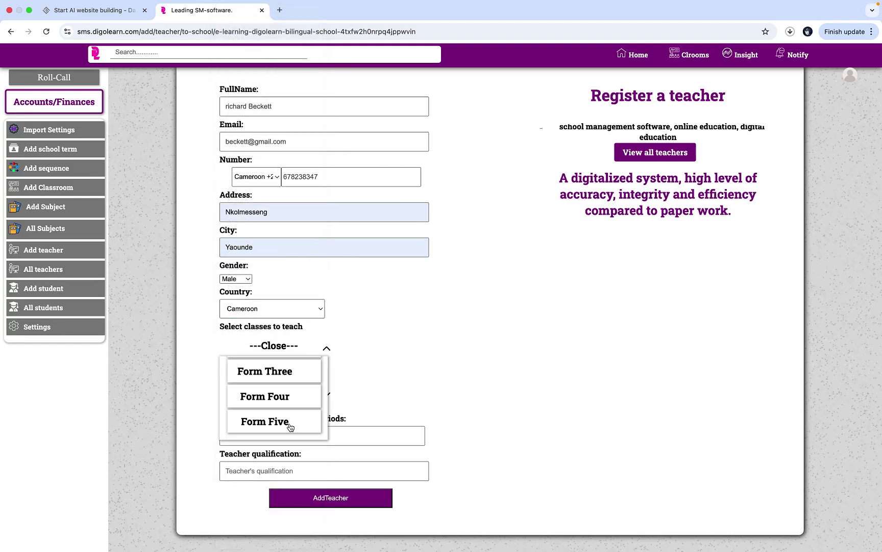
left_click(290, 425)
left_click(305, 396)
left_click(311, 370)
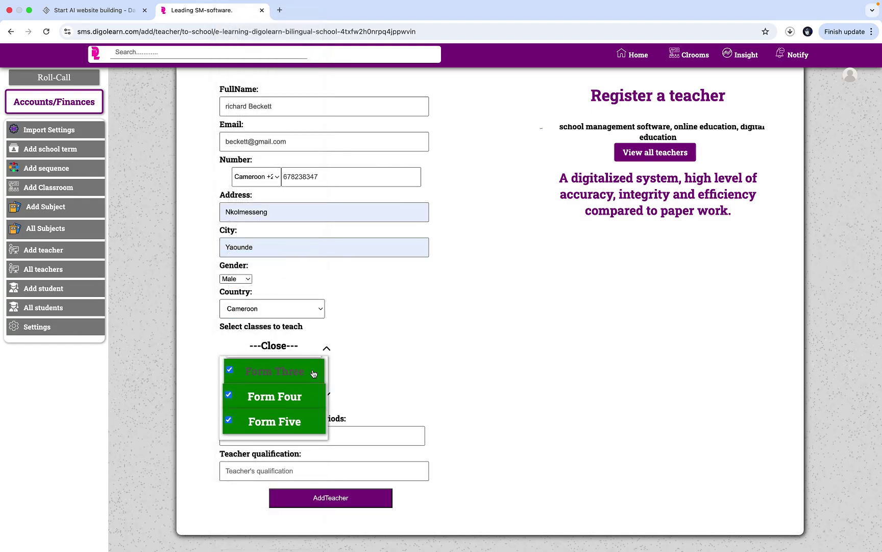
scroll(314, 374, "up", 1)
left_click(316, 370)
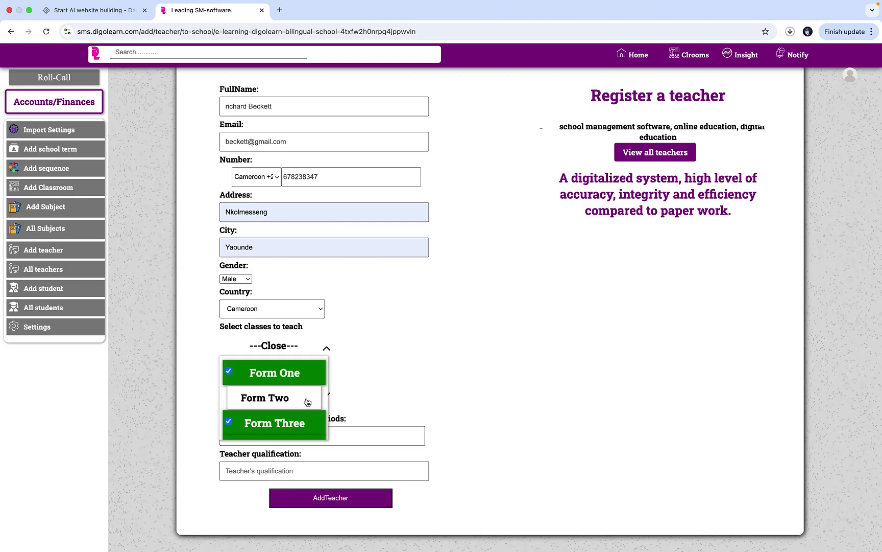
left_click(308, 400)
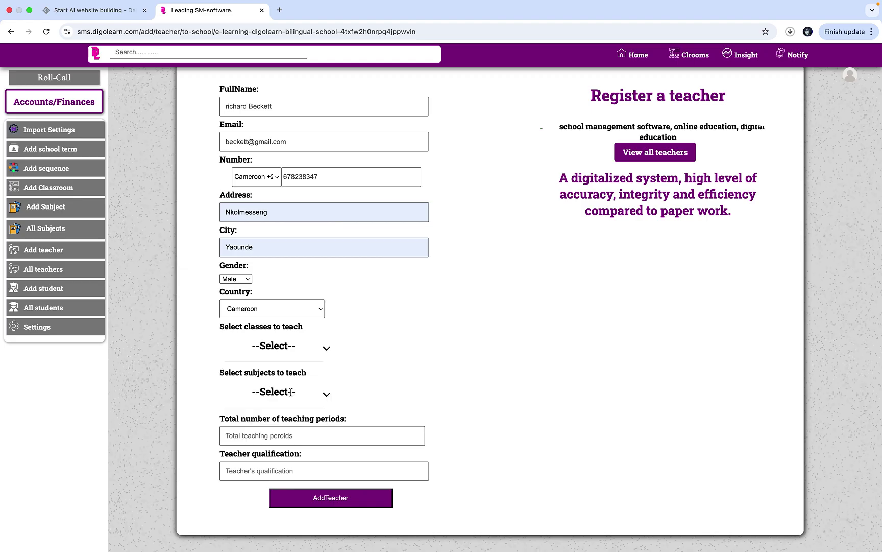
- Choose Computer Science, 12 teaching periods and HND qualification, then submit the registration
left_click(291, 391)
scroll(287, 440, "up", 3)
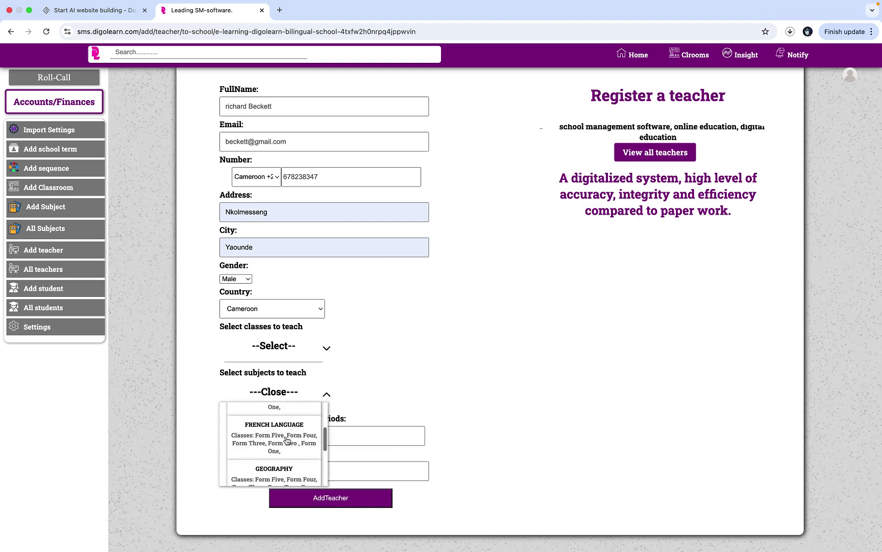
scroll(287, 440, "up", 2)
left_click(285, 434)
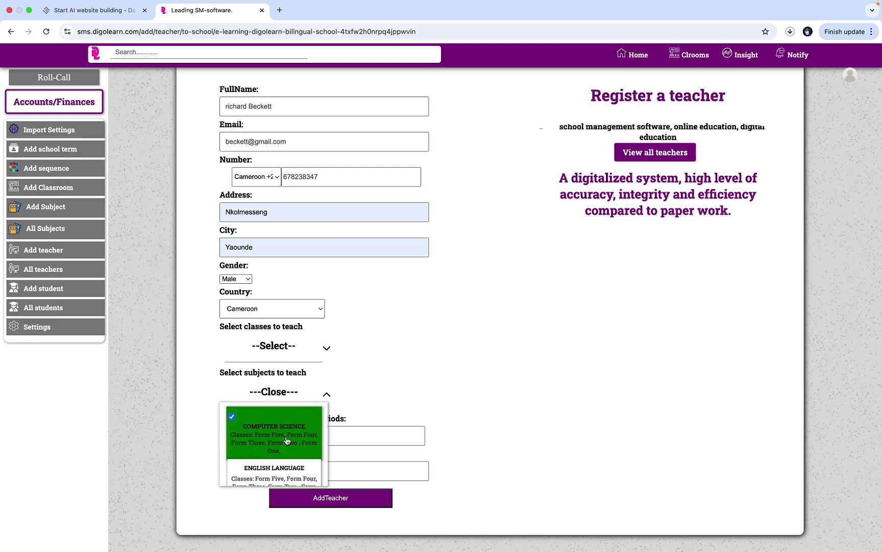
left_click(280, 389)
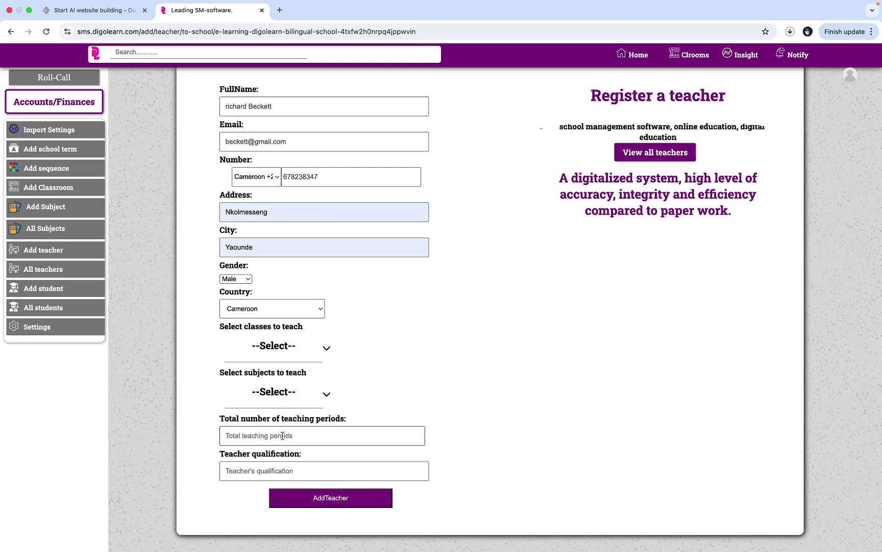
type("12")
left_click(298, 480)
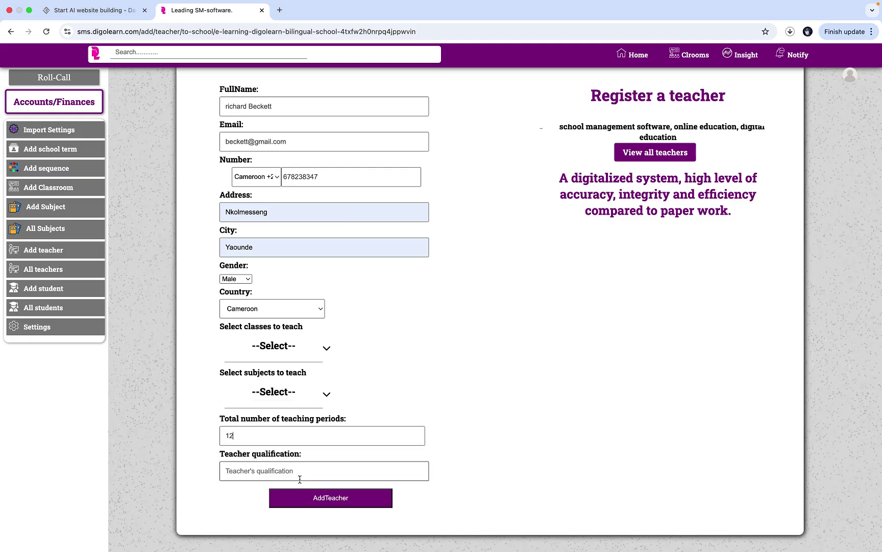
left_click(296, 498)
left_click(307, 499)
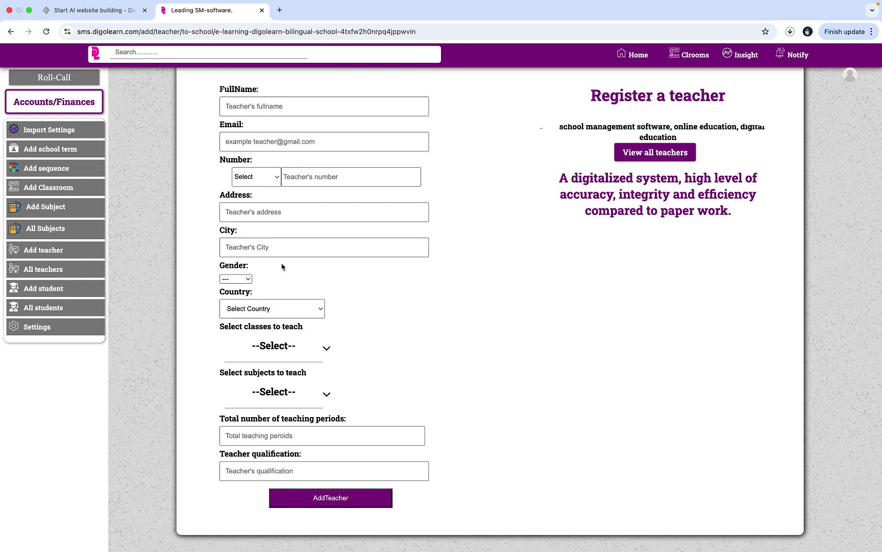
- Open the All teachers list for 2025 - 2026, showing all four teachers
left_click(86, 273)
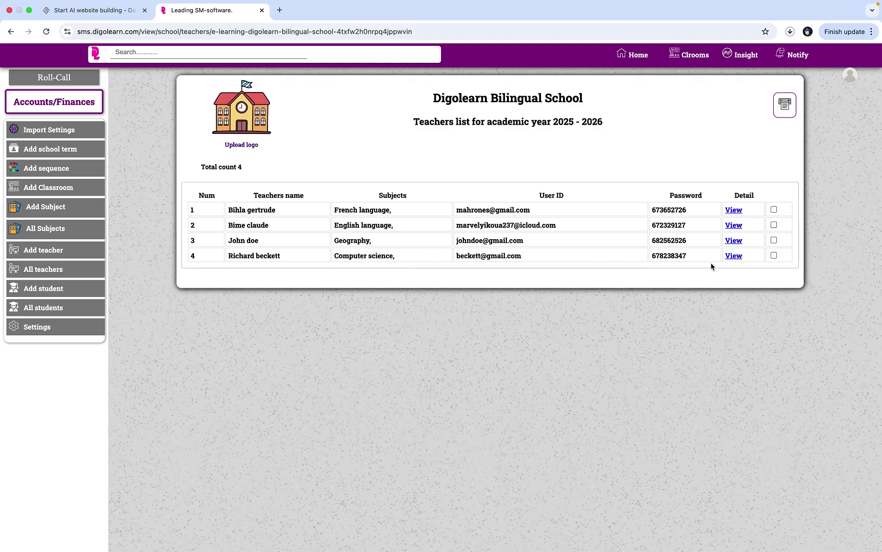
left_click(774, 209)
left_click(775, 211)
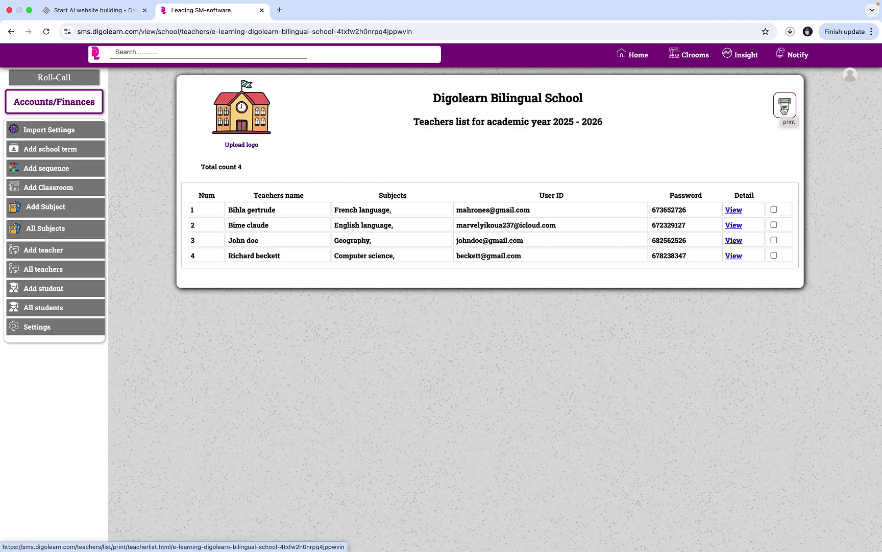
- Generate the printable PDF of the teachers list, then return to the teachers list tab
left_click(782, 110)
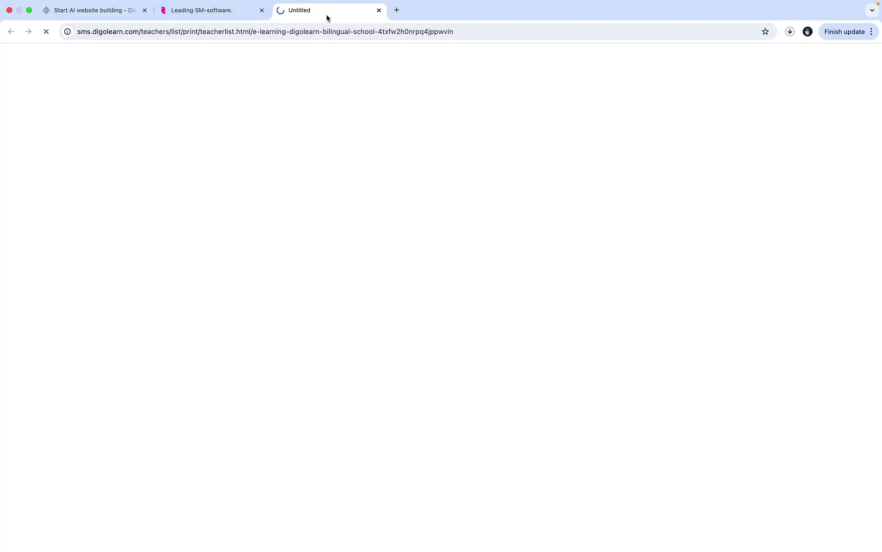
left_click(207, 12)
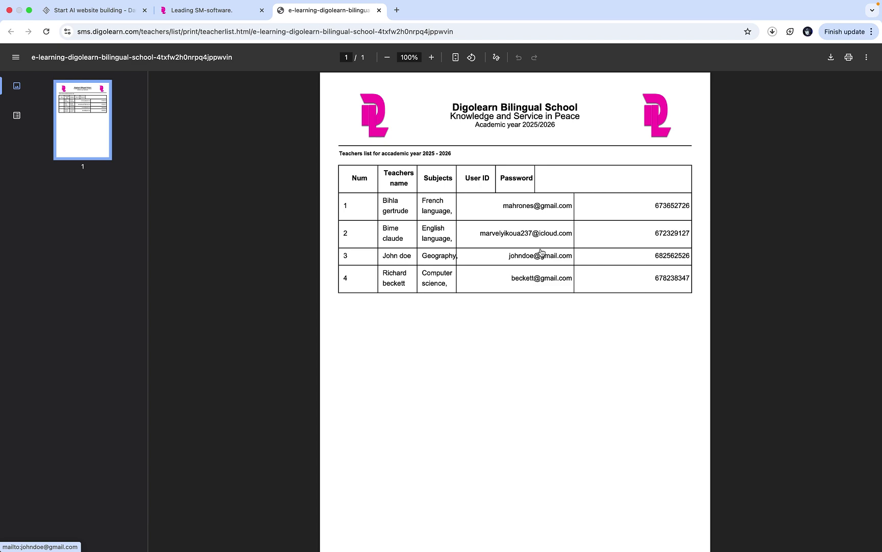
left_click(192, 10)
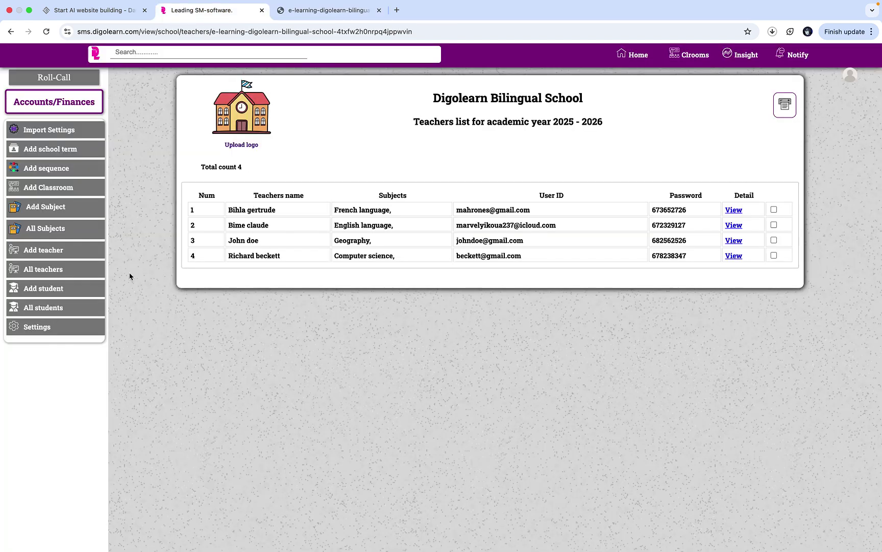
- Open the Add student form and type the student's full name, fixing the surname typos
left_click(87, 291)
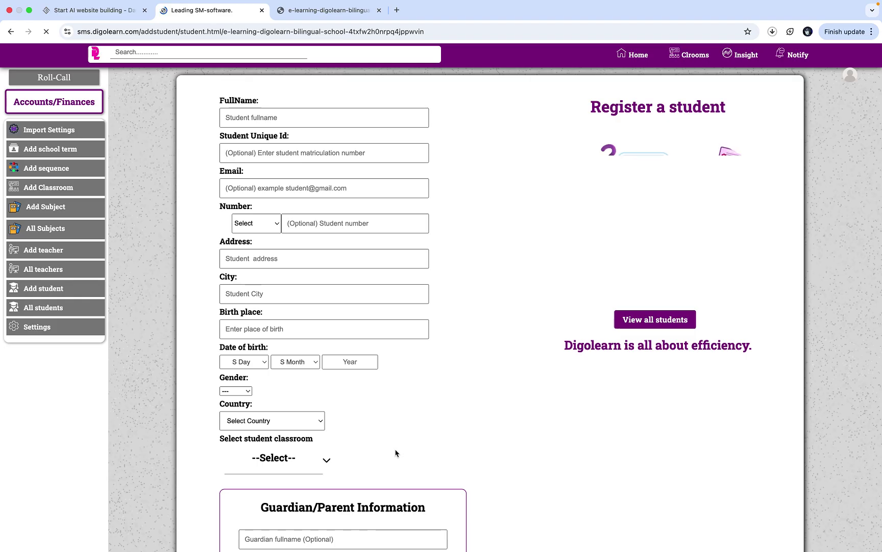
left_click(321, 122)
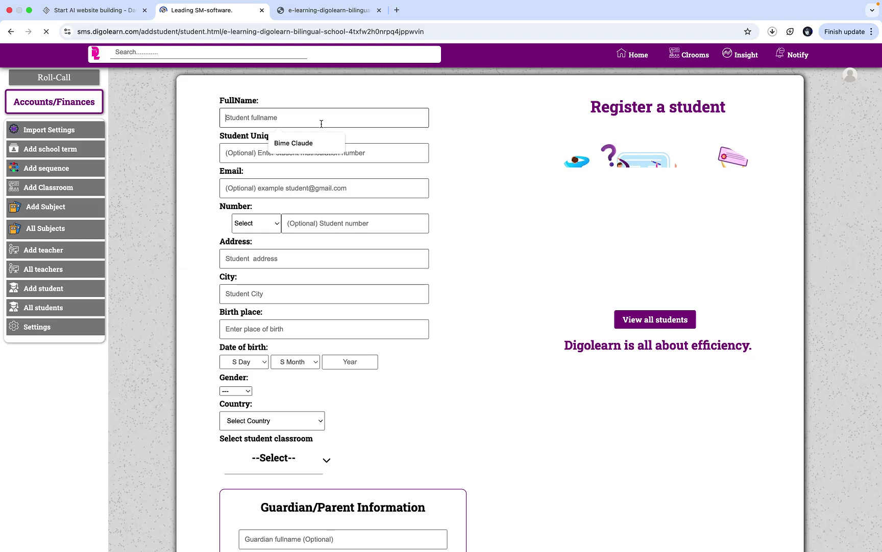
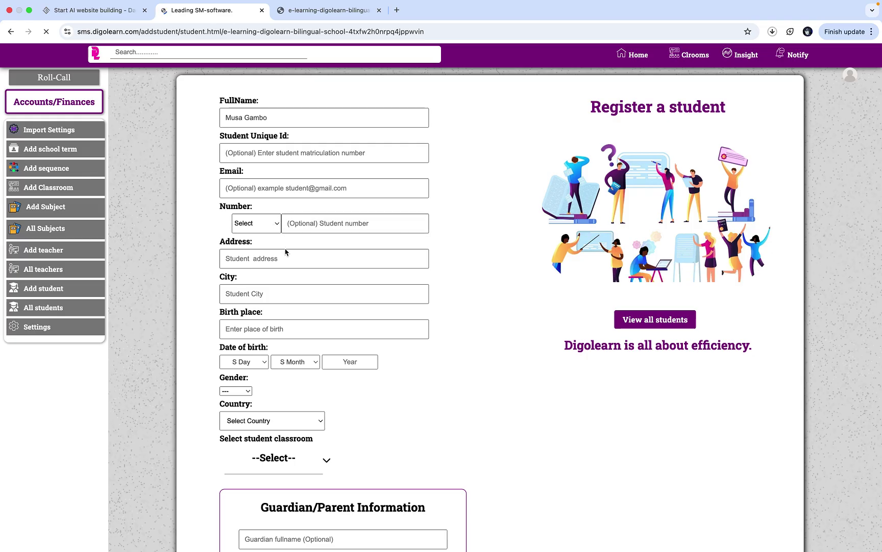
- Fill the student's address and city Yaounde from suggestions, and enter birth place Nyasoso
left_click(321, 253)
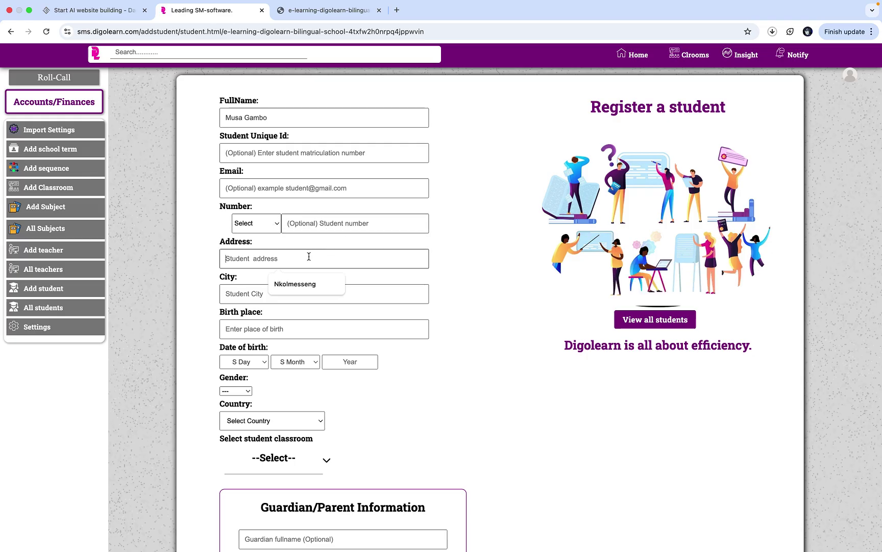
left_click(296, 284)
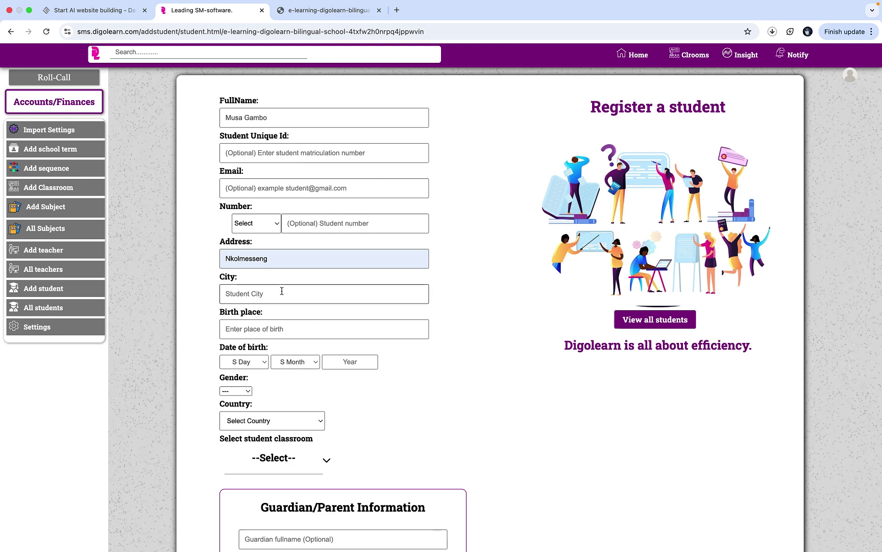
left_click(281, 290)
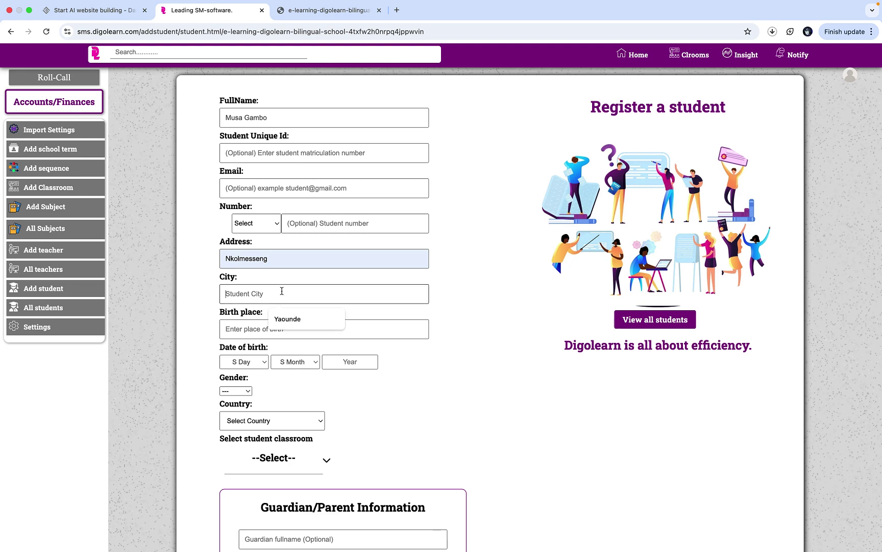
left_click(295, 322)
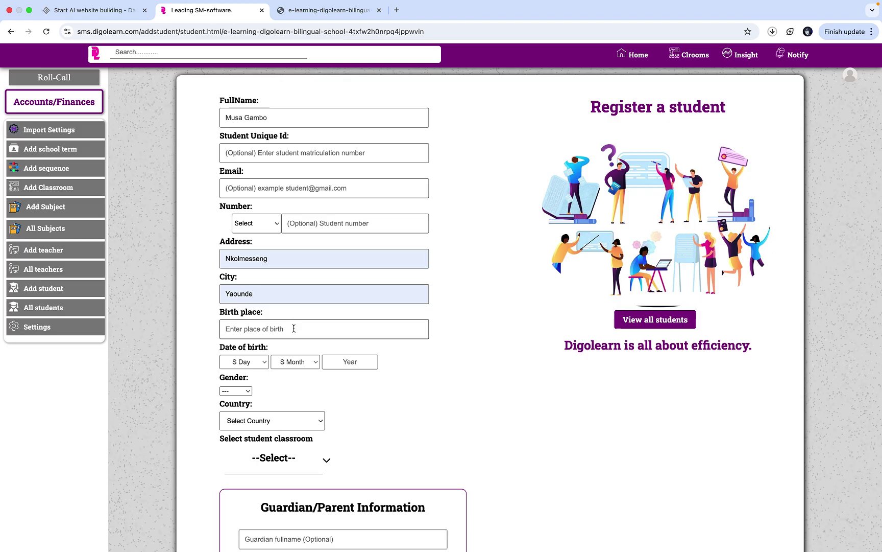
left_click(294, 328)
type("Nyasoso")
- Set the student's birth date to 05 May 2004
left_click(257, 367)
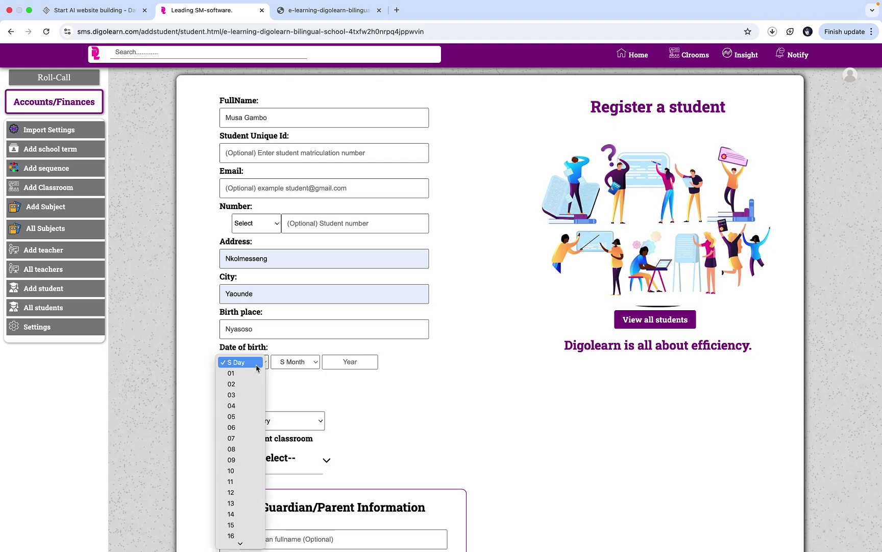
left_click(240, 417)
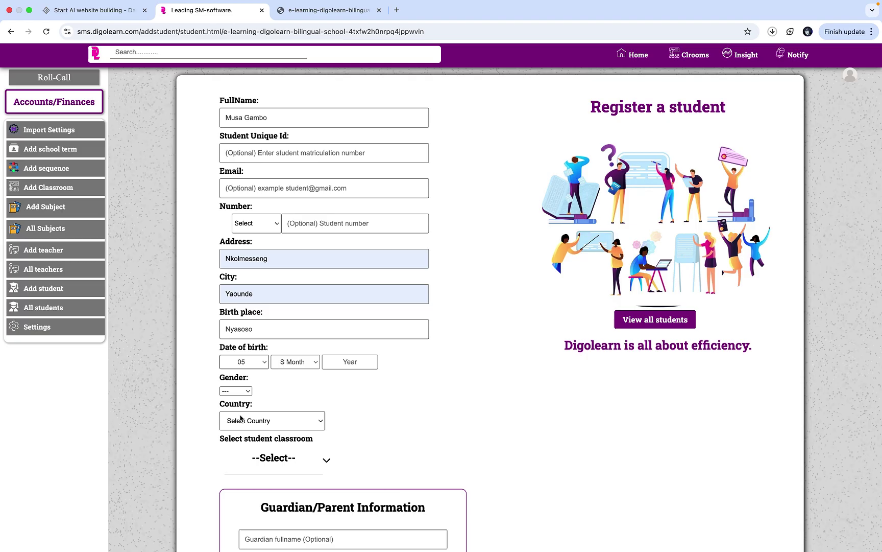
left_click(289, 361)
left_click(285, 416)
left_click(355, 363)
type("2004")
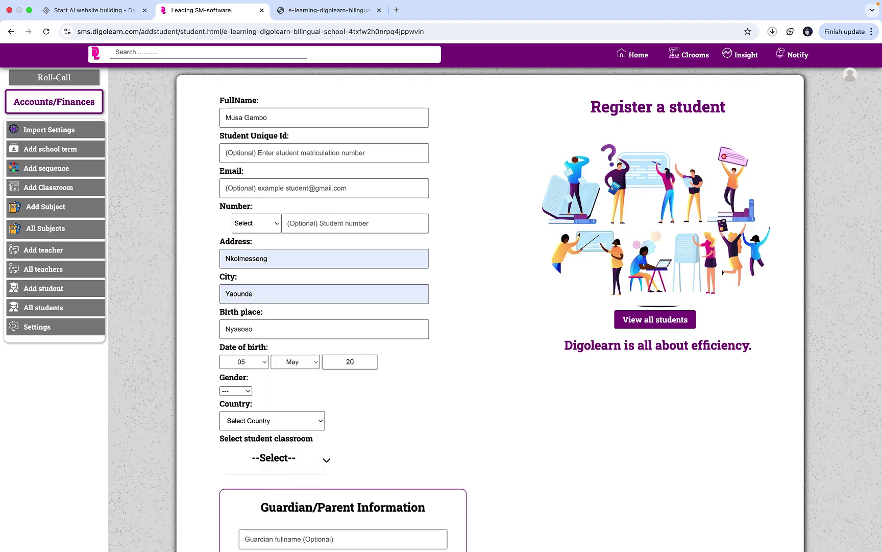
- Set the student's gender to Male, country to Cameroon, and class to Form One
left_click(236, 391)
left_click(242, 405)
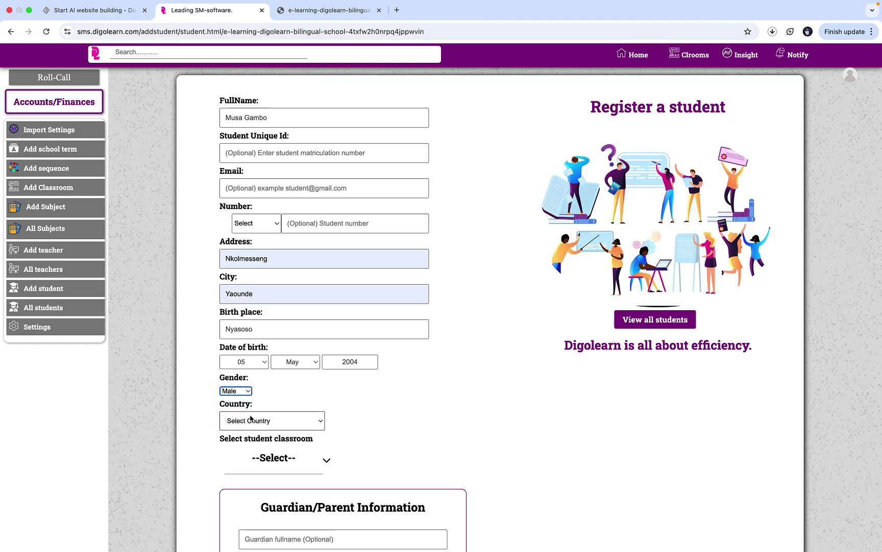
left_click(257, 420)
scroll(258, 420, "down", 10)
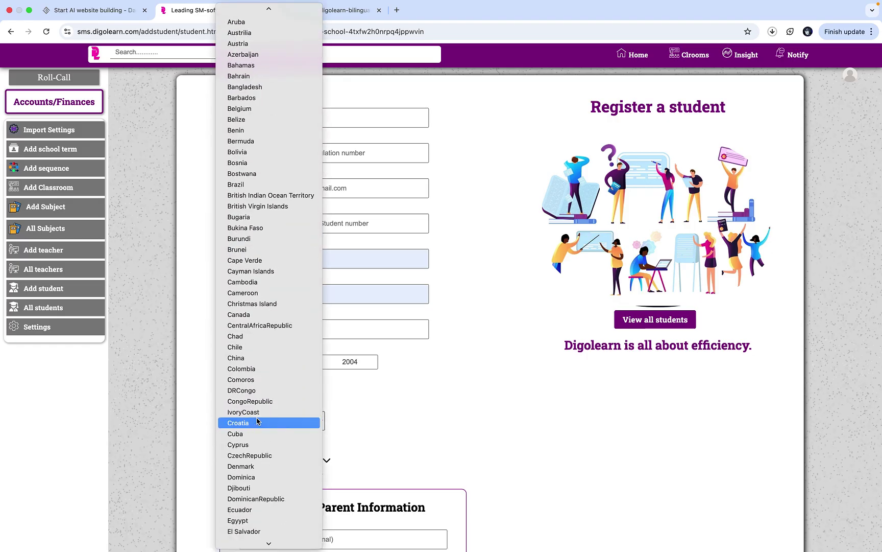
left_click(237, 292)
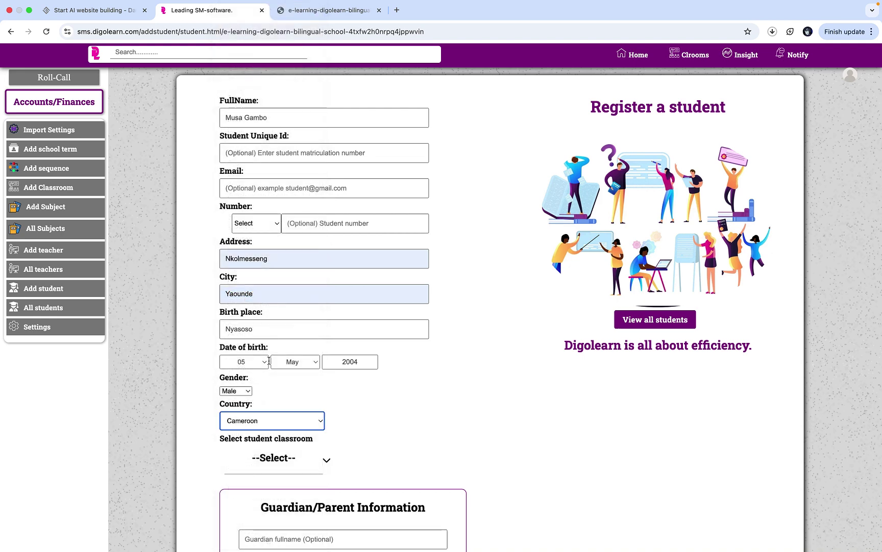
left_click(283, 454)
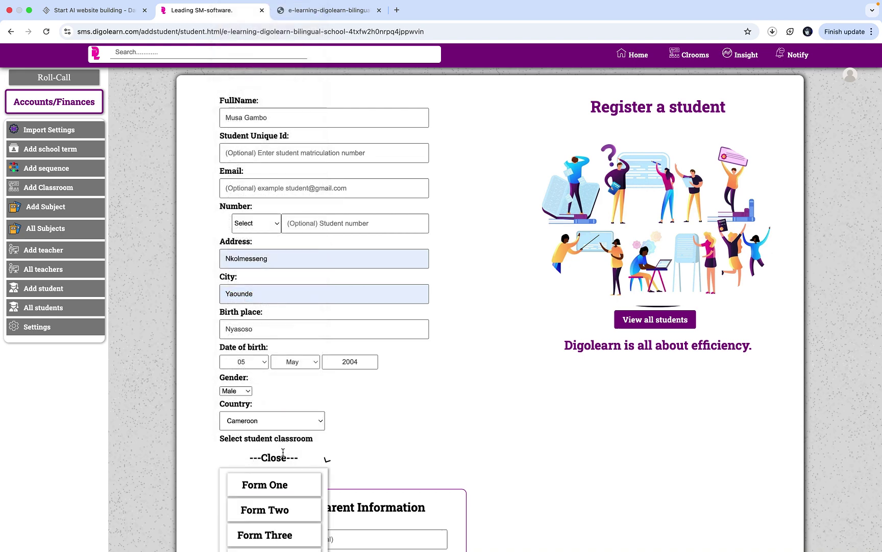
left_click(293, 491)
left_click(294, 458)
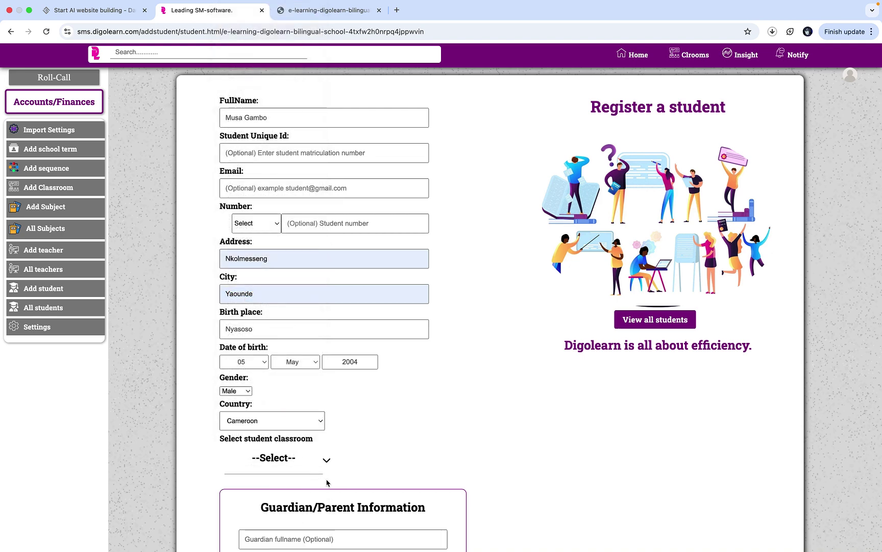
- In the Guardian/Parent section, enter the guardian's full name, correcting typos
scroll(327, 483, "down", 3)
scroll(327, 483, "down", 2)
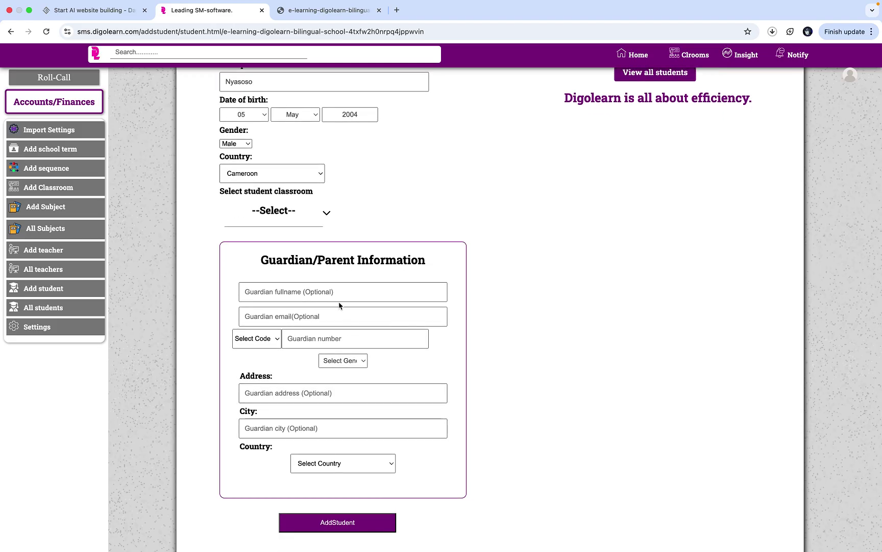
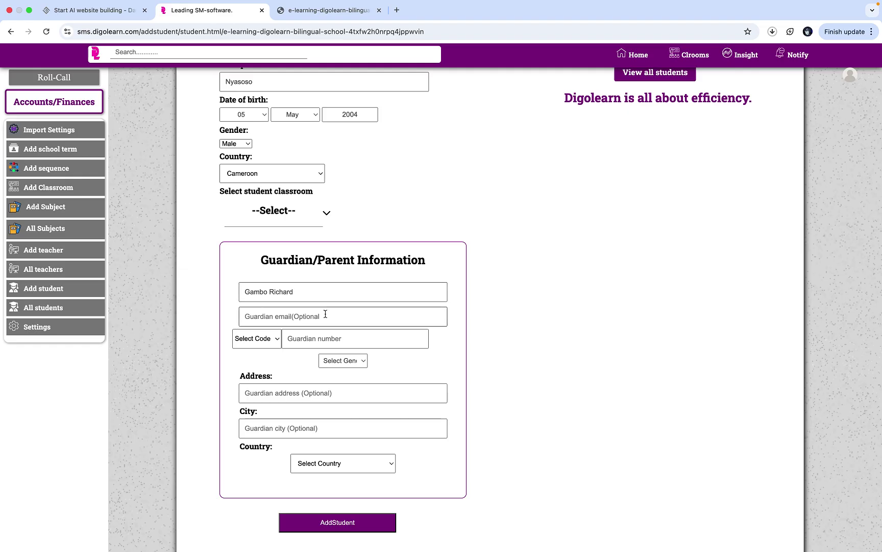
- Enter the guardian's phone number with the Cameroon +237 dialling code
left_click(265, 339)
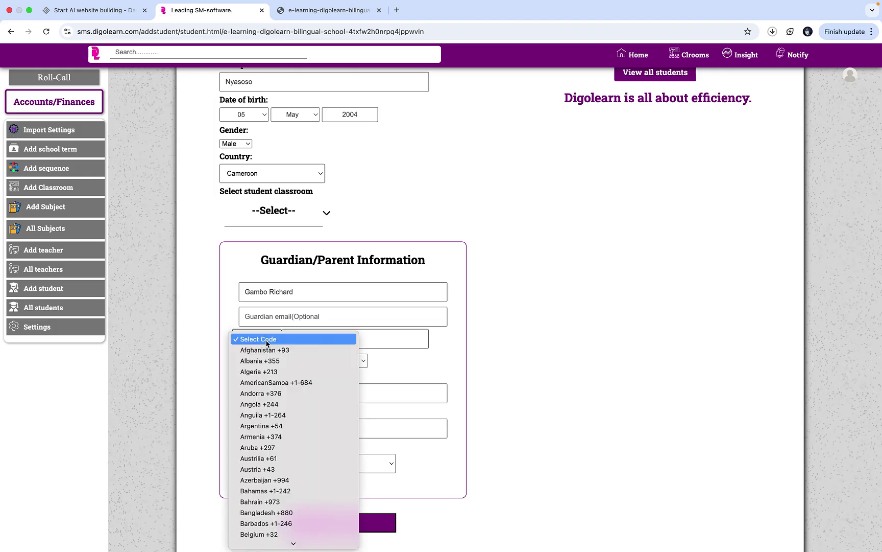
scroll(266, 343, "down", 5)
left_click(272, 361)
left_click(335, 340)
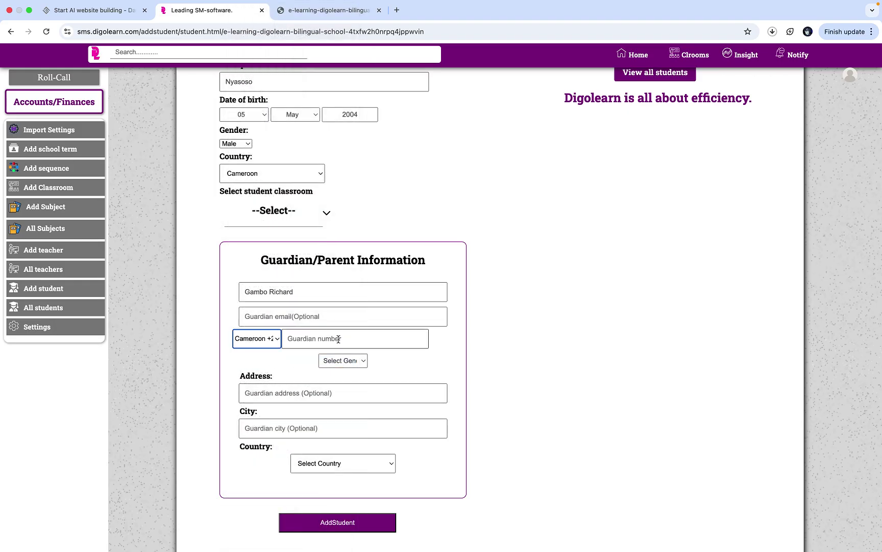
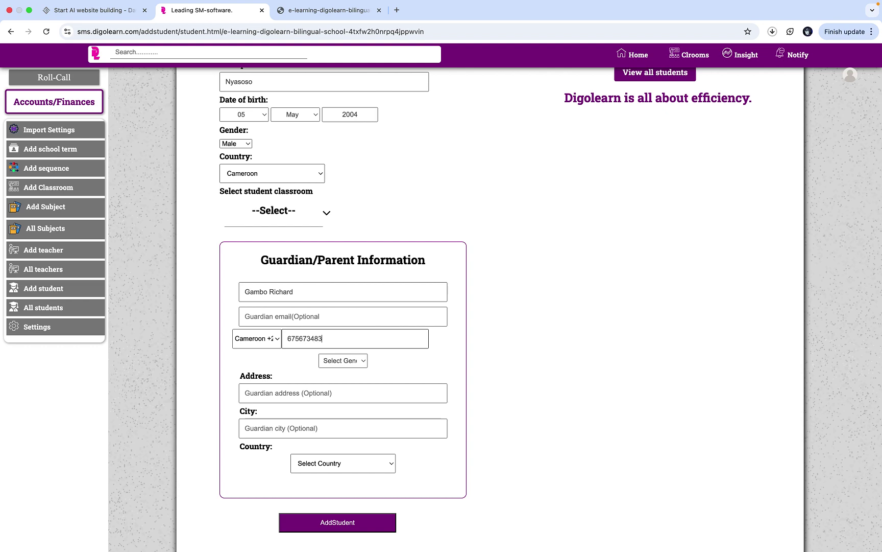
- Set the guardian's gender to Male and enter the guardian's address
left_click(364, 367)
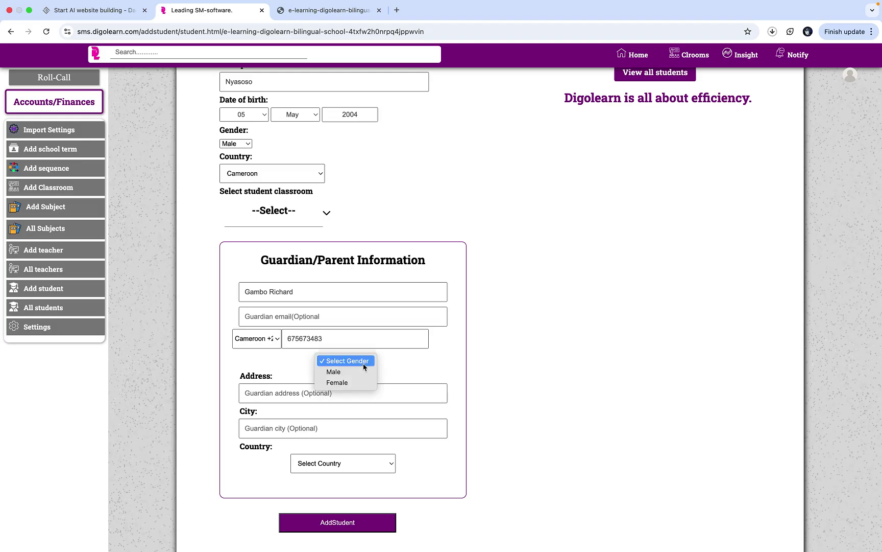
left_click(364, 367)
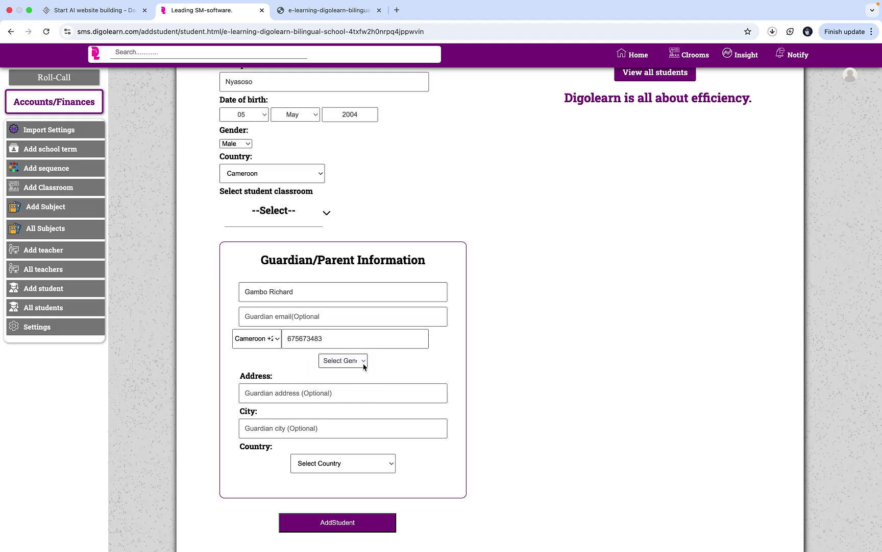
left_click(357, 366)
left_click(356, 372)
type("yaound")
key("BackSpace")
key("BackSpace")
key("BackSpace")
key("BackSpace")
key("BackSpace")
key("BackSpace")
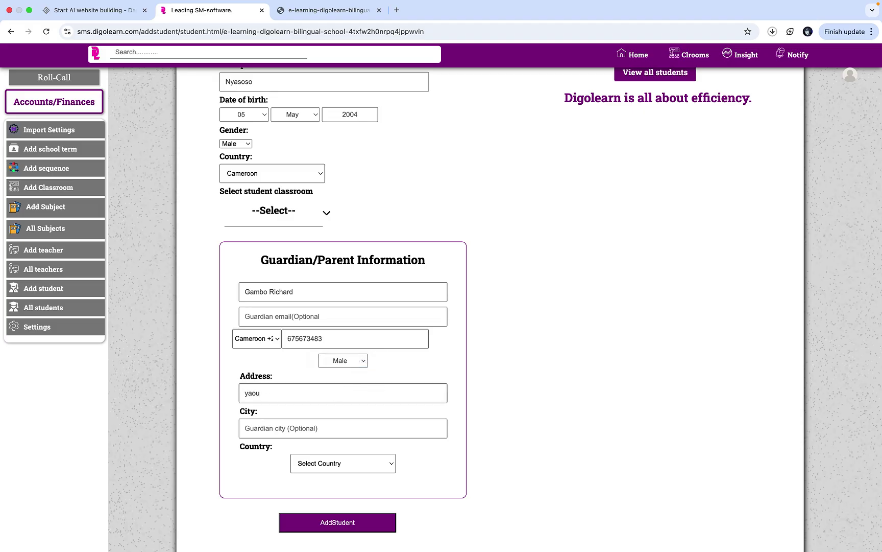
type("nkolmeseng")
- Set the guardian's city to Yaounde and country to Cameroon
left_click(317, 429)
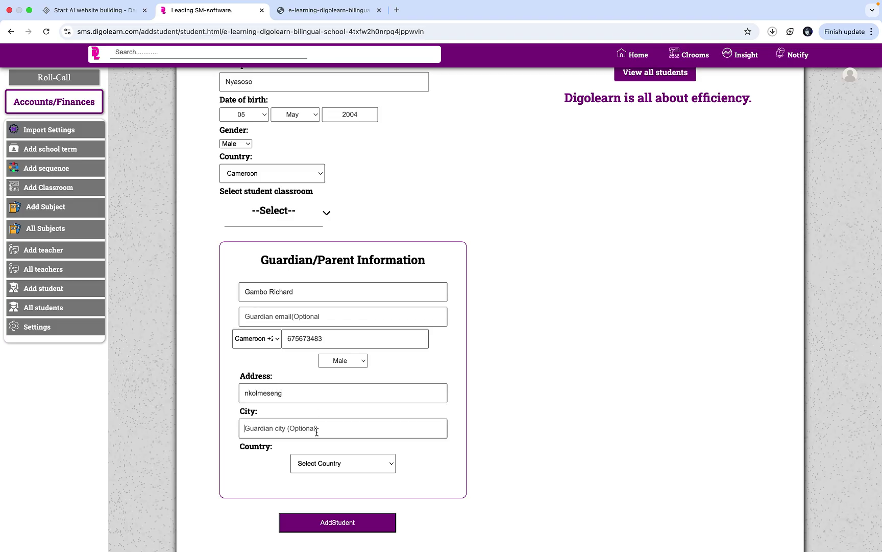
type("Ya")
key("BackSpace")
key("BackSpace")
type("Yaounde")
left_click(312, 464)
scroll(317, 435, "down", 5)
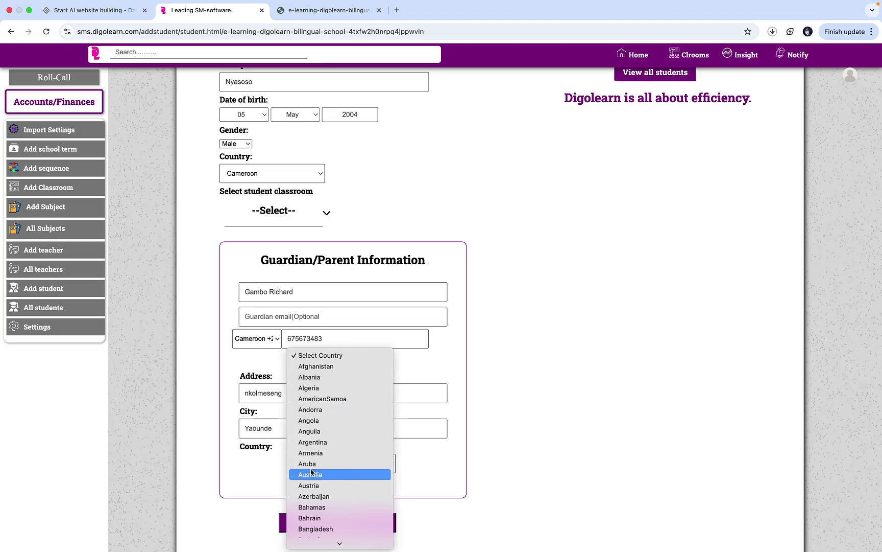
left_click(327, 369)
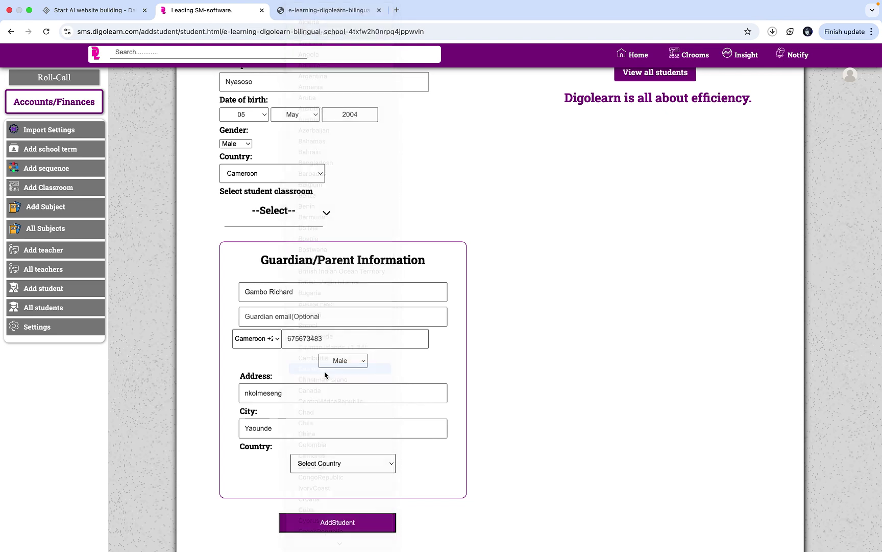
- Submit the student with AddStudent, decline Chrome's address saving, and return to the blank form's name field
left_click(346, 528)
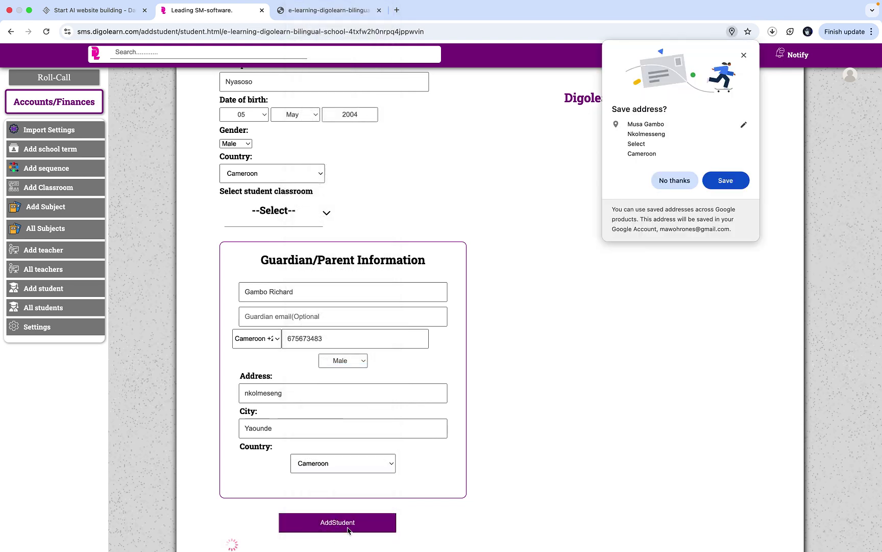
left_click(668, 186)
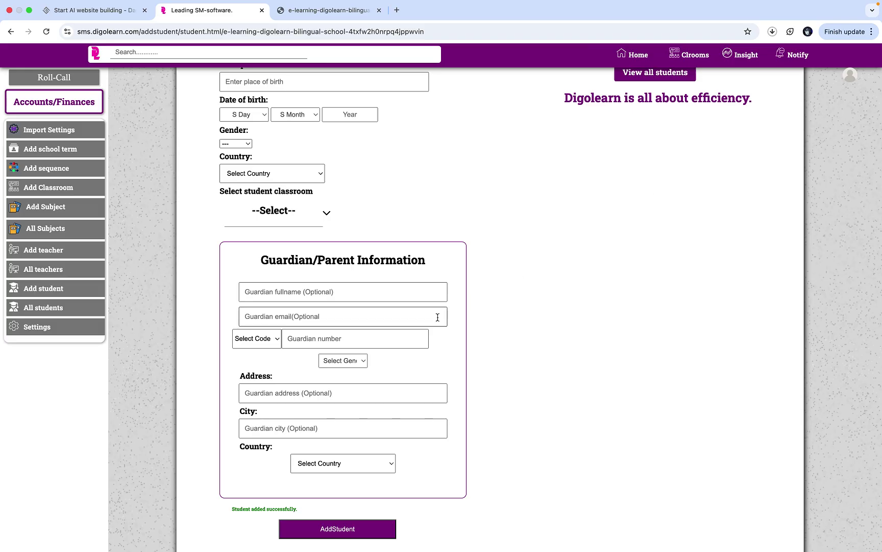
scroll(438, 317, "up", 5)
left_click(391, 119)
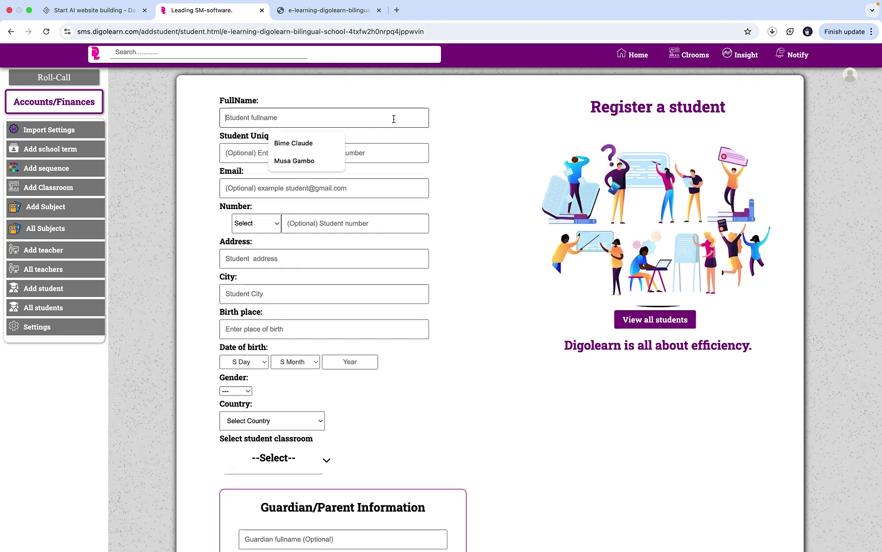
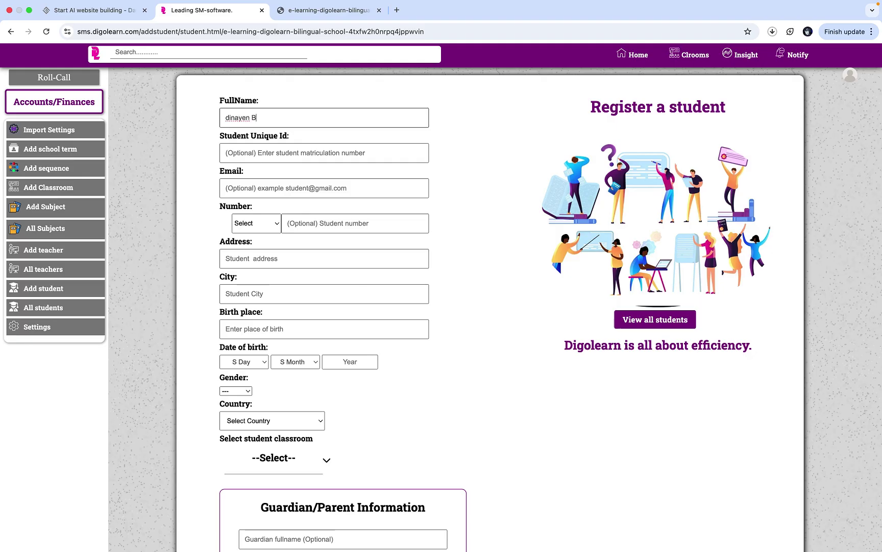
- Enter the second student's name, suggested address, city Yaounde, and birth place Jakiri
left_click(274, 261)
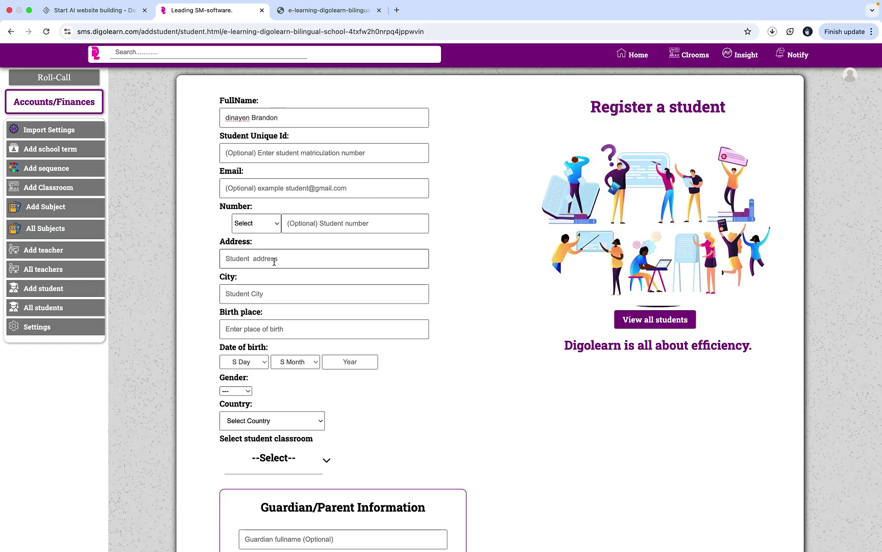
left_click(286, 283)
left_click(286, 287)
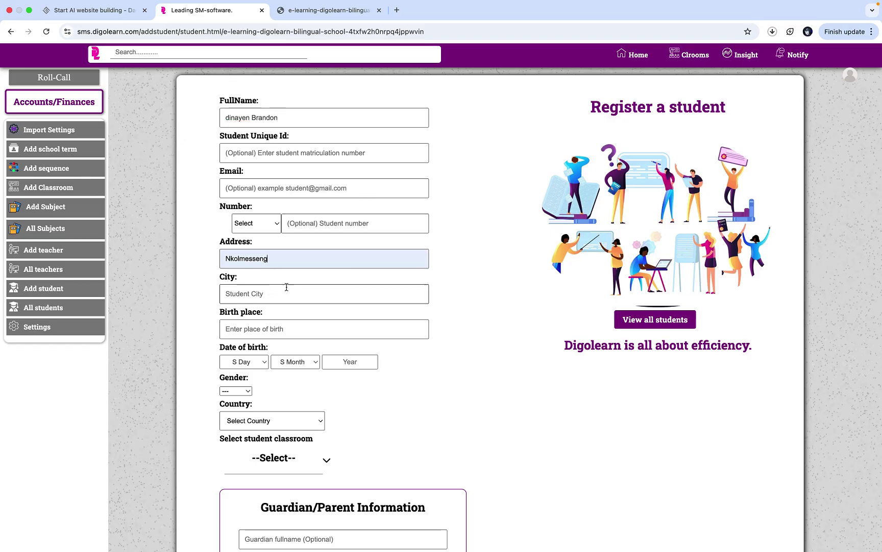
left_click(296, 316)
left_click(283, 329)
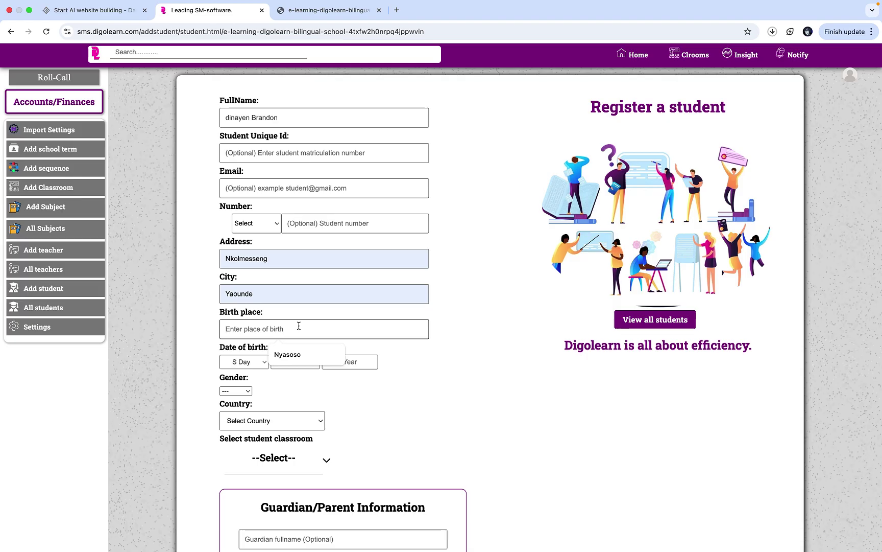
type("JA")
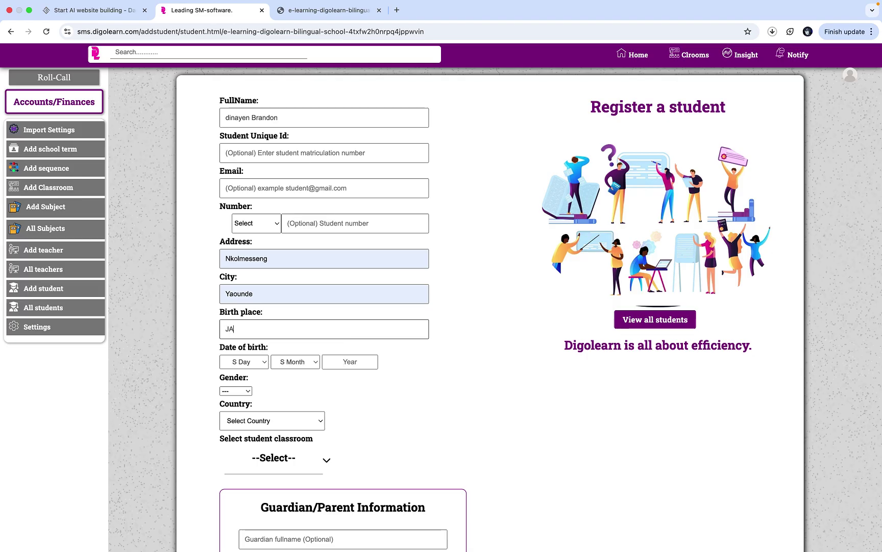
key("BackSpace")
type("akiri")
left_click(244, 362)
left_click(255, 438)
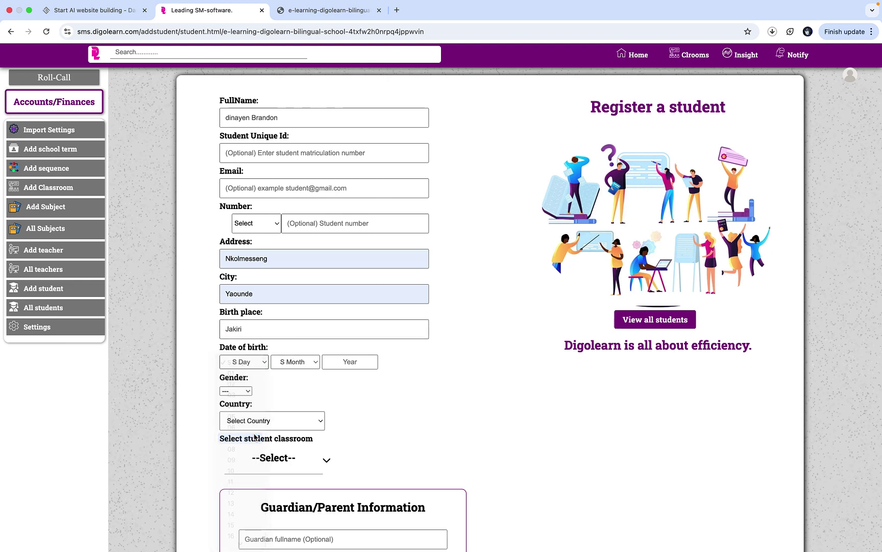
left_click(294, 361)
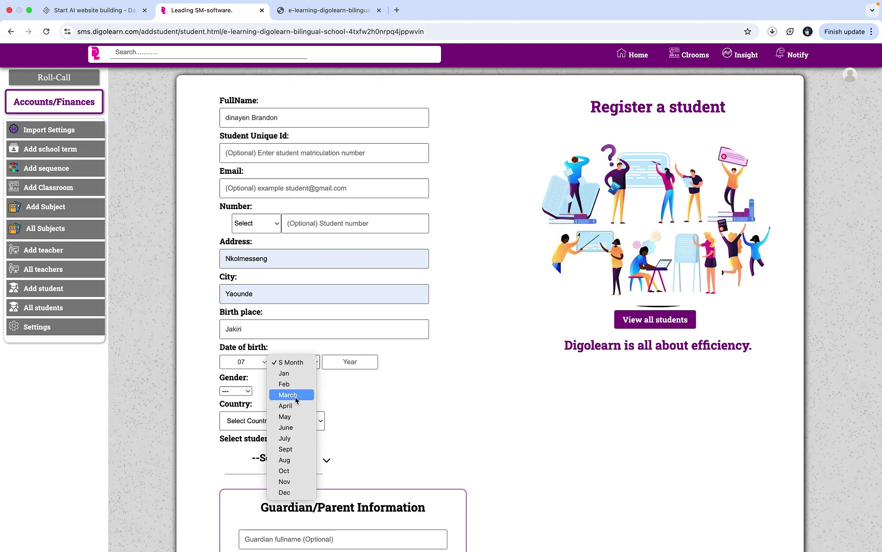
left_click(296, 399)
left_click(341, 359)
type("2003")
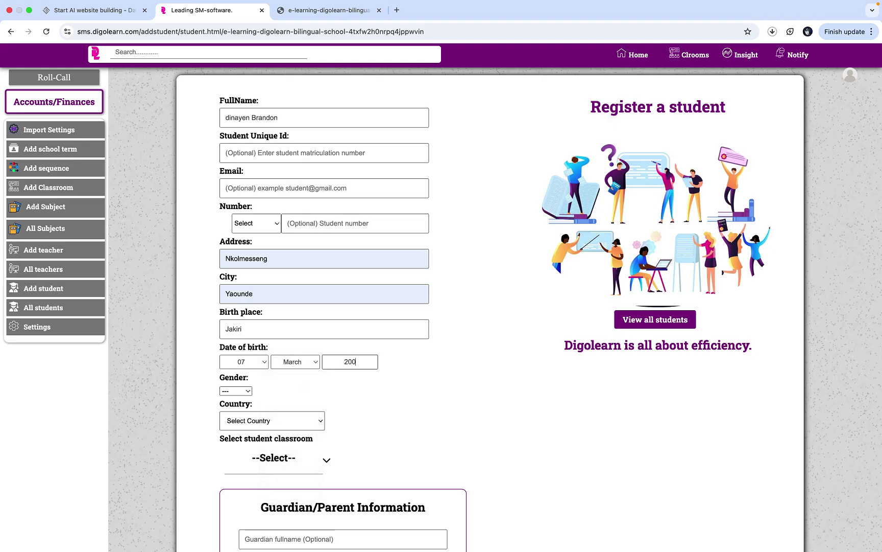
- Set the student's gender to Male, country to Cameroon, and class to Form One
left_click(248, 392)
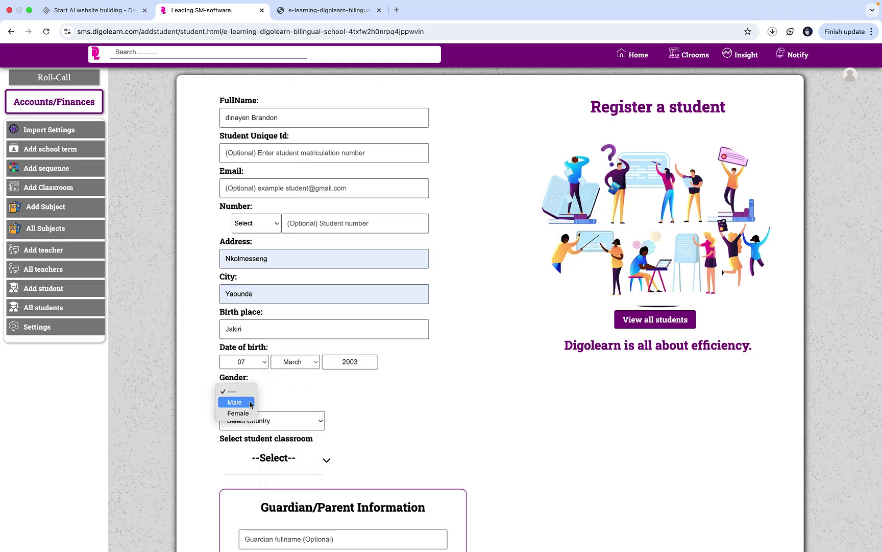
left_click(233, 400)
left_click(265, 420)
scroll(258, 419, "down", 6)
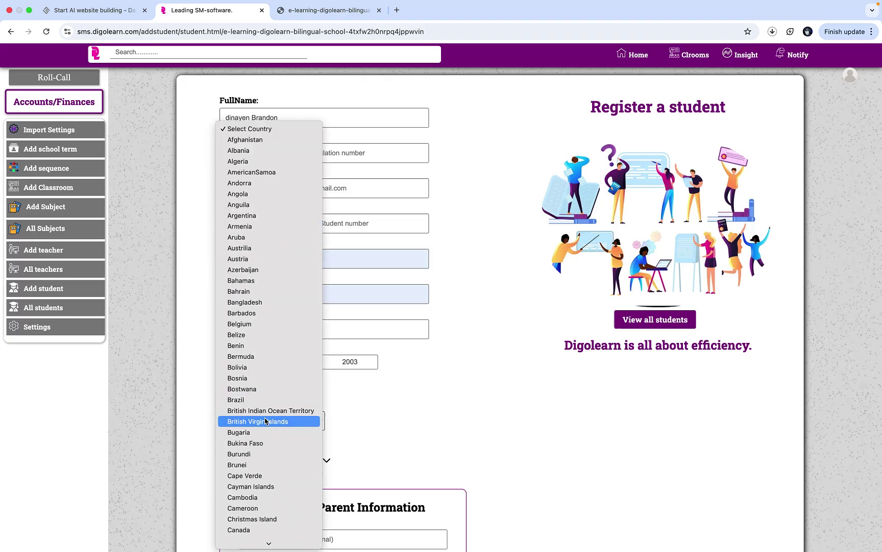
left_click(254, 338)
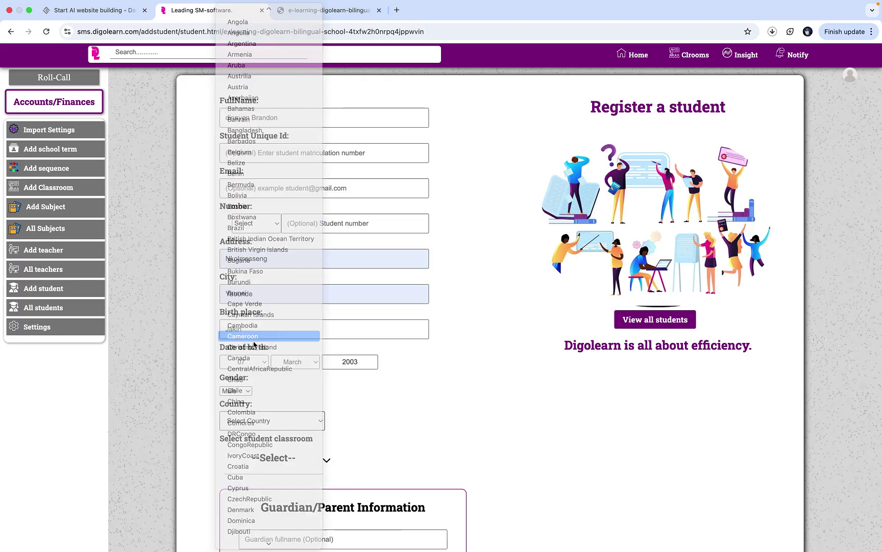
left_click(282, 457)
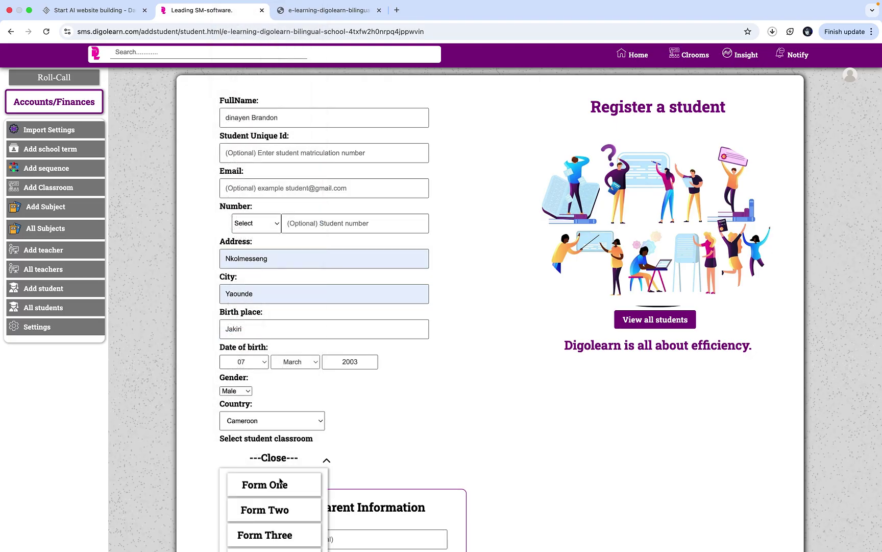
left_click(299, 492)
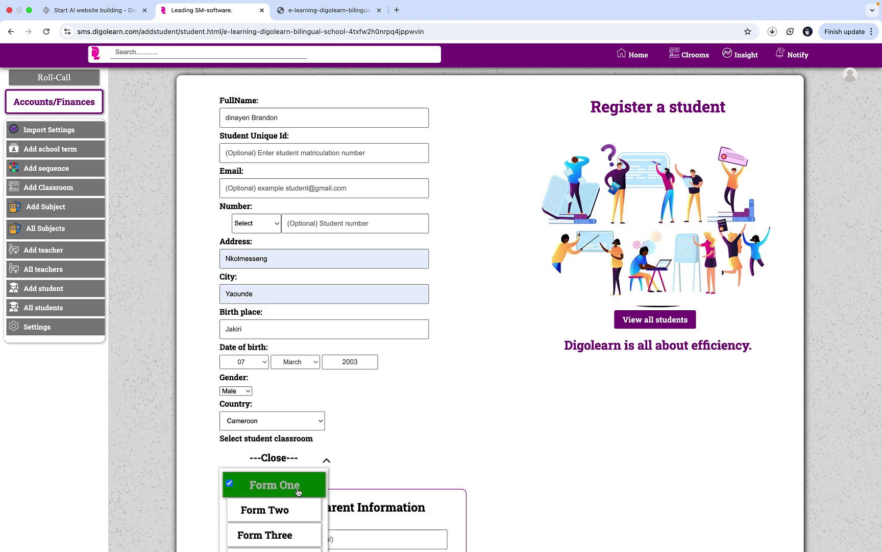
left_click(307, 460)
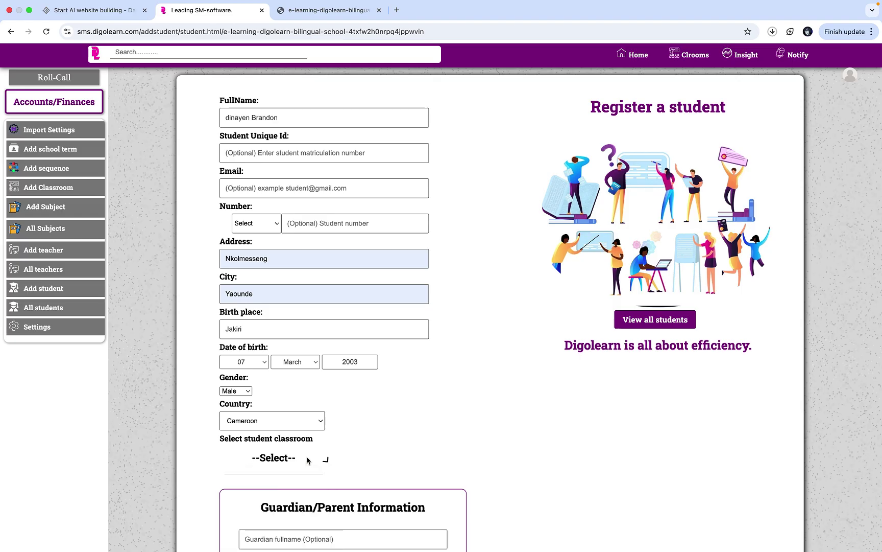
- Enter the guardian's full name in the Guardian/Parent section
scroll(353, 490, "down", 5)
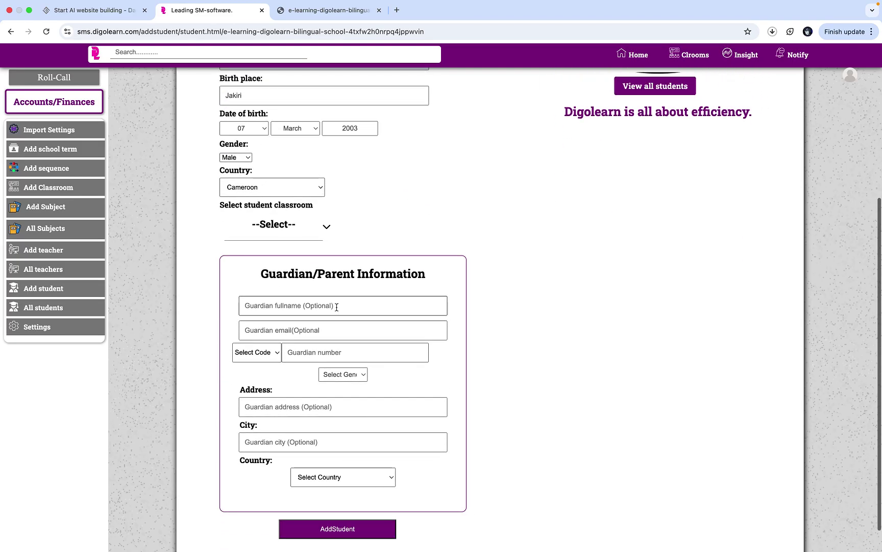
left_click(331, 307)
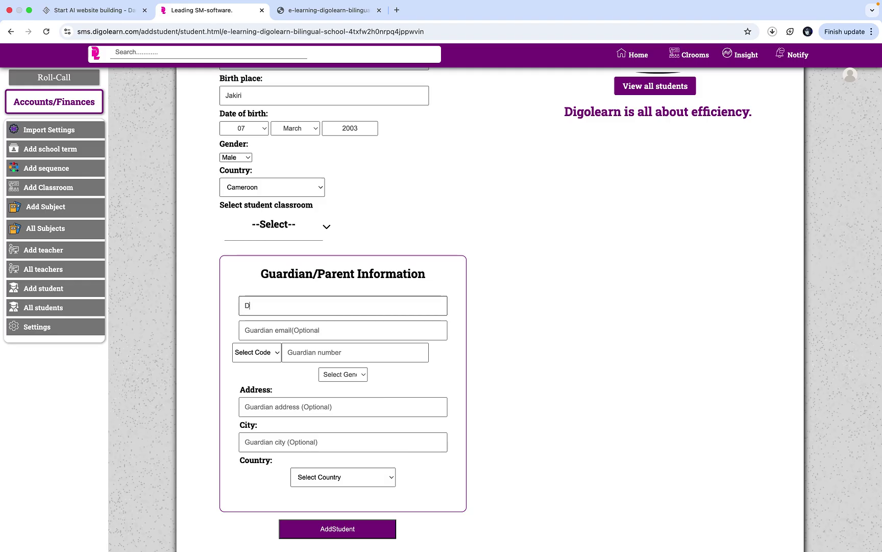
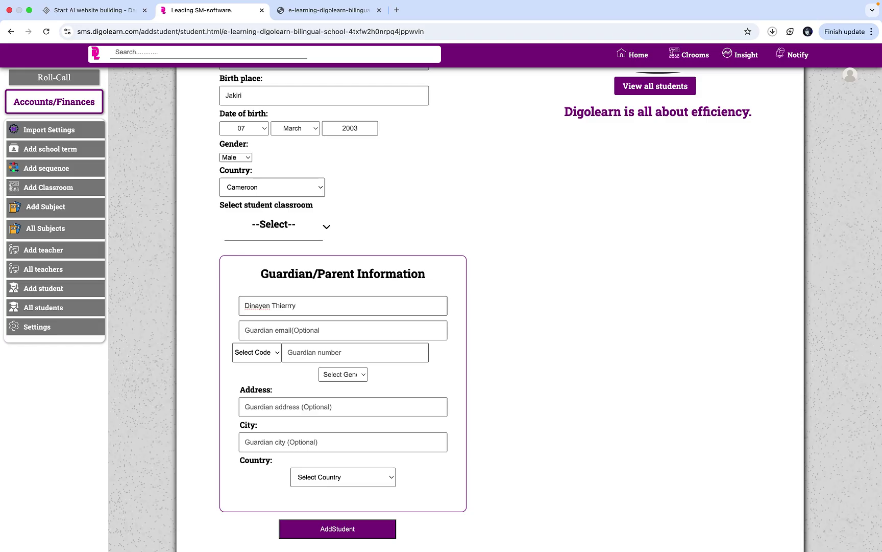
- Enter the guardian's phone number with the Cameroon +237 code, removing an extra digit
left_click(322, 329)
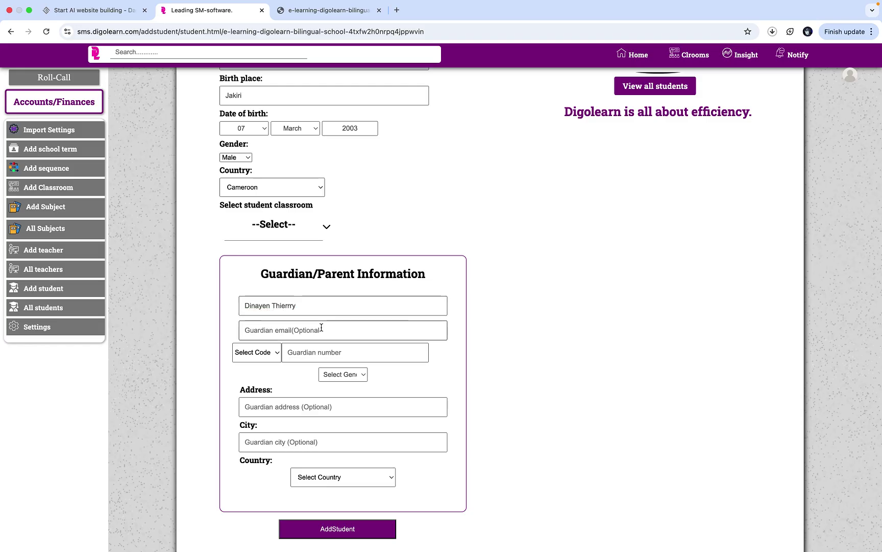
left_click(272, 352)
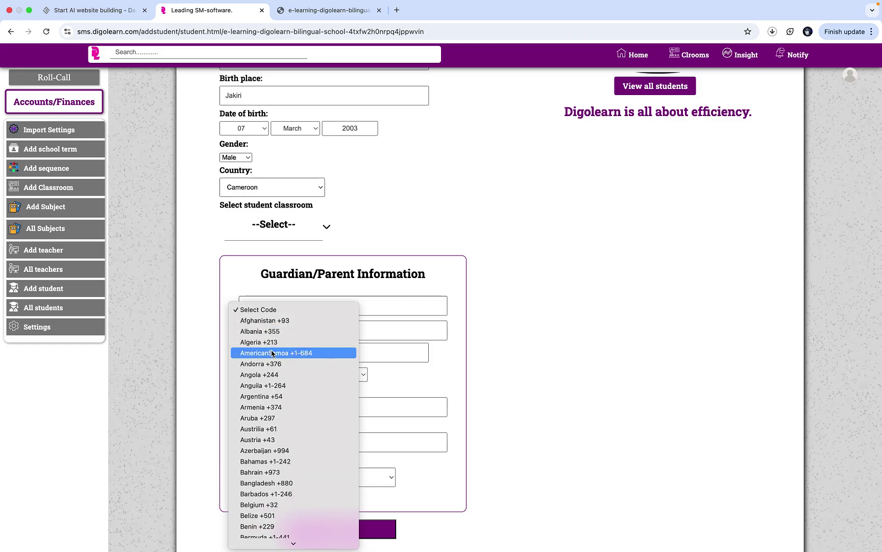
scroll(273, 354, "down", 5)
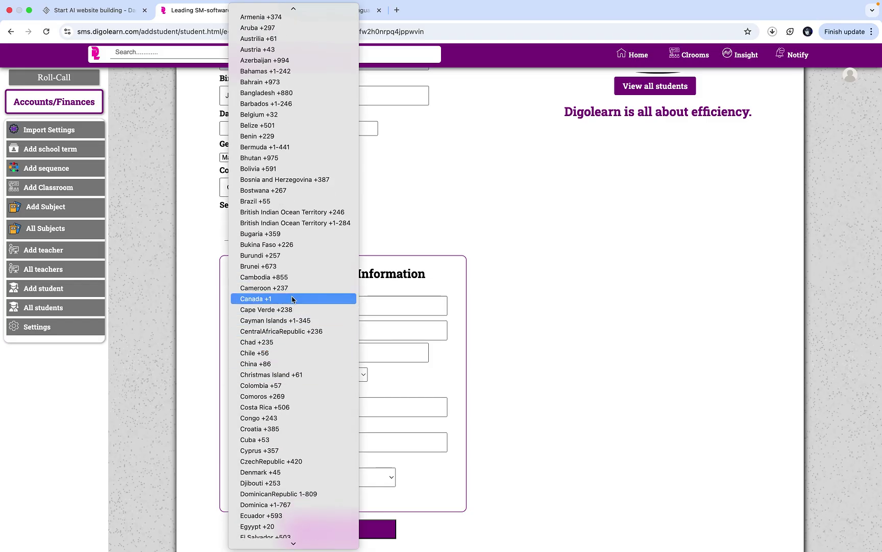
left_click(302, 287)
left_click(330, 352)
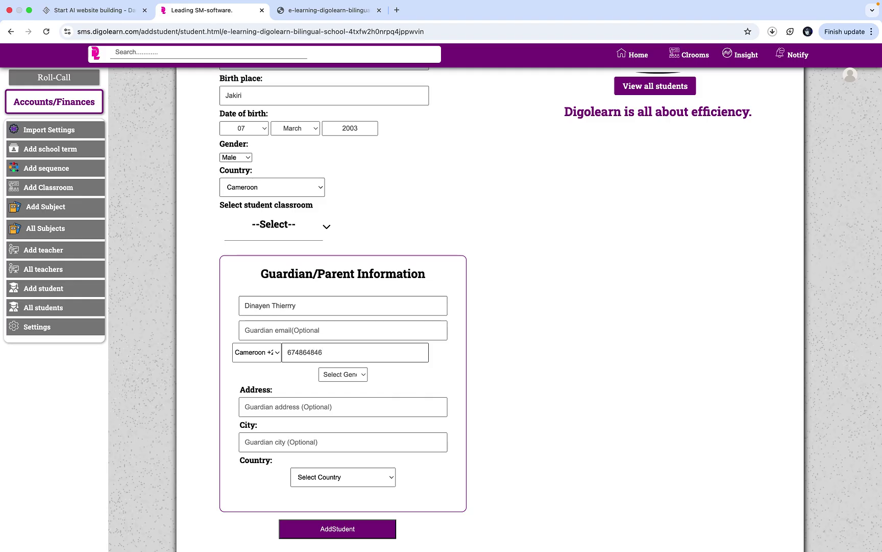
- Fill the guardian's suggested address, city Yaounde and country Cameroon, then save the student
left_click(302, 407)
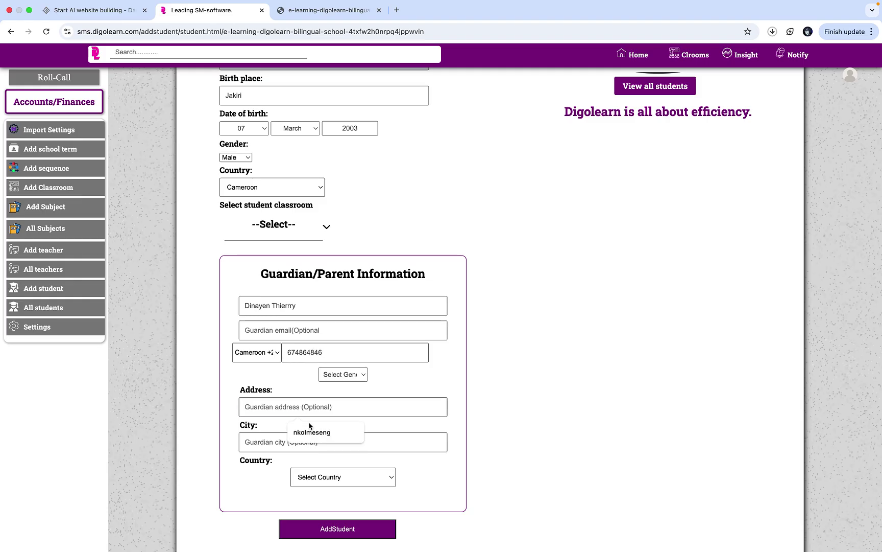
left_click(313, 430)
left_click(312, 442)
left_click(317, 466)
left_click(329, 477)
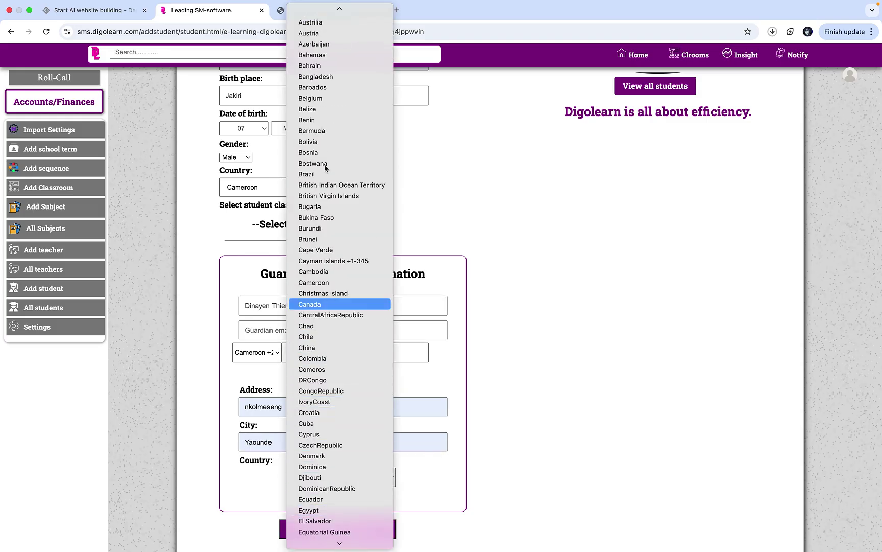
left_click(316, 282)
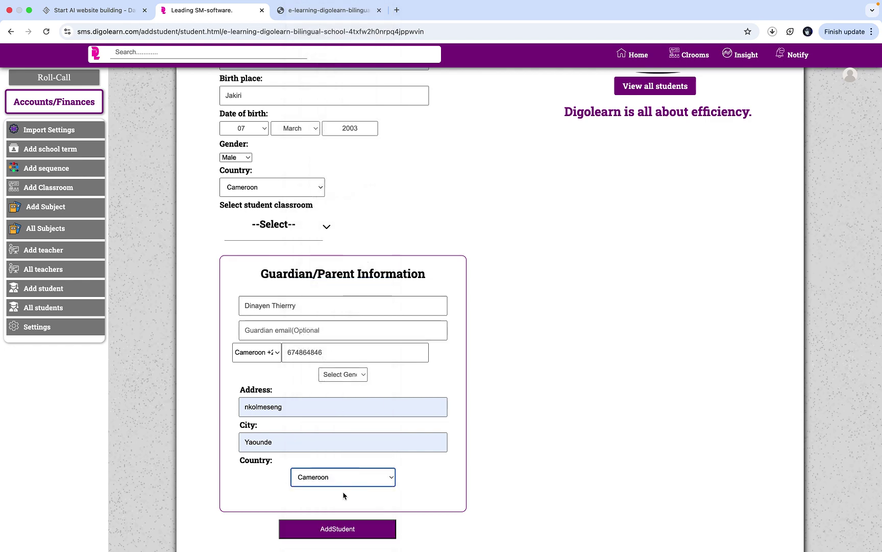
left_click(343, 522)
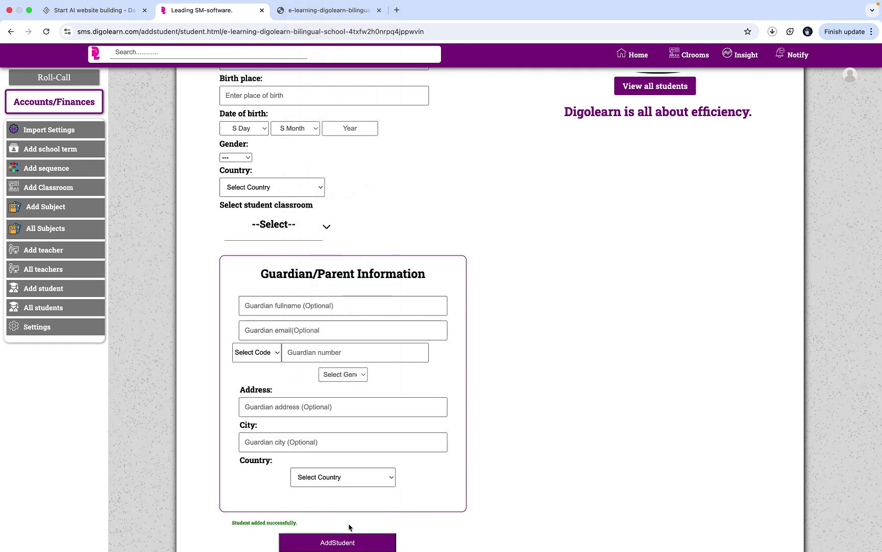
- Open View all students to list the two 2025 - 2026 enrolled students
scroll(606, 227, "up", 5)
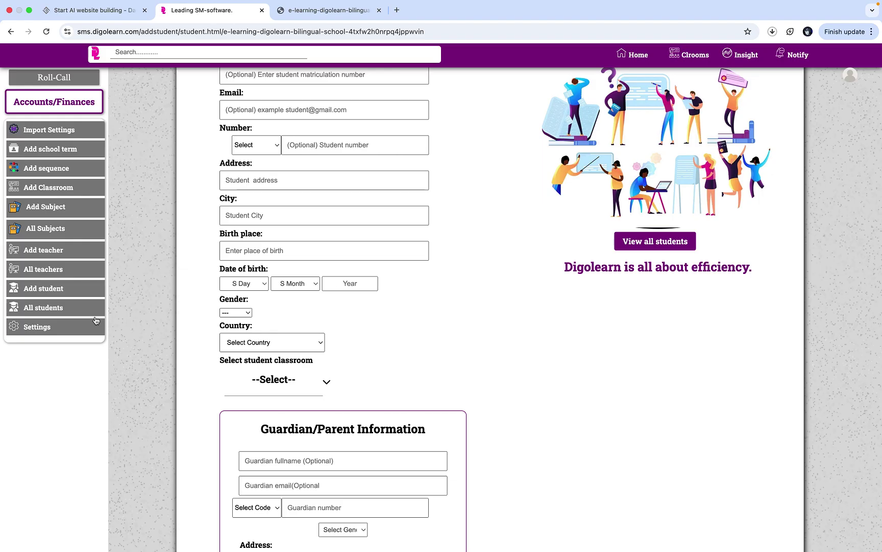
left_click(684, 244)
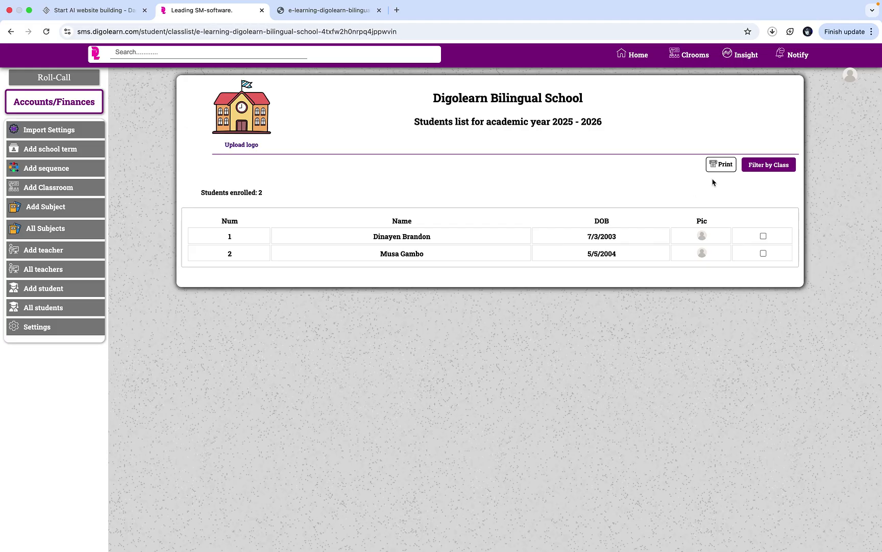
mouse_move(772, 169)
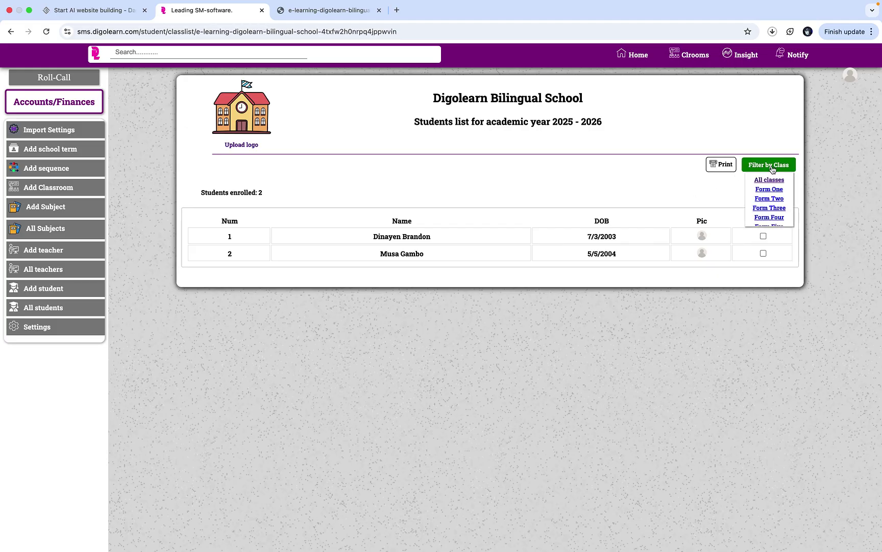
scroll(770, 220, "down", 1)
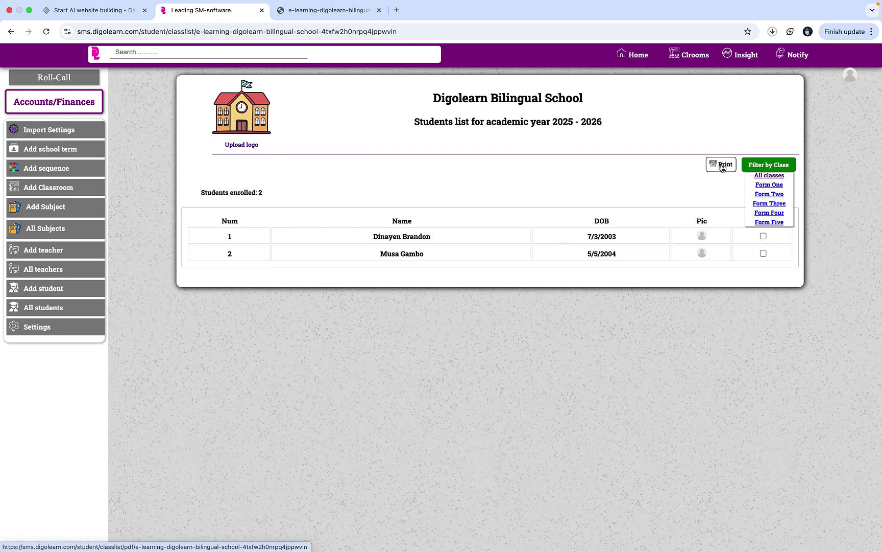
- Print the 2025 - 2026 student class list as a PDF
left_click(722, 166)
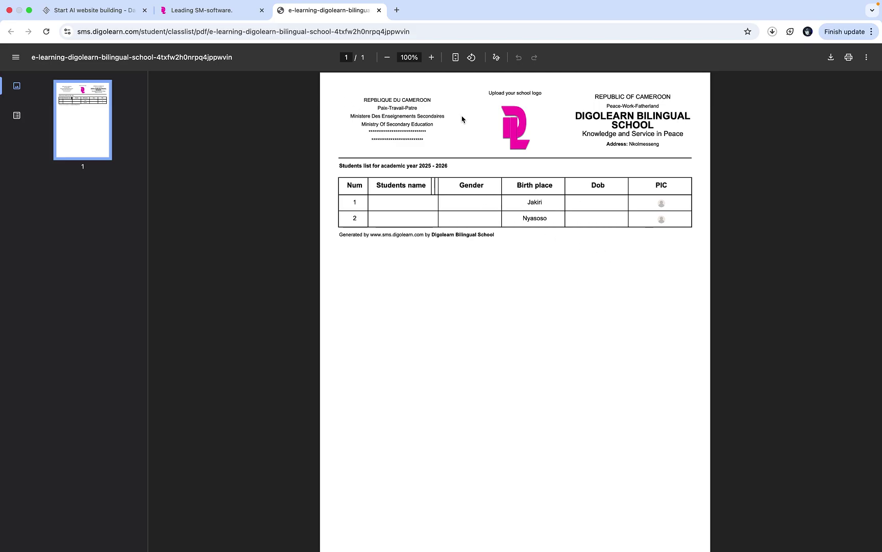
- Return to the DigoLearn tab and reload the All students list
mouse_move(27, 29)
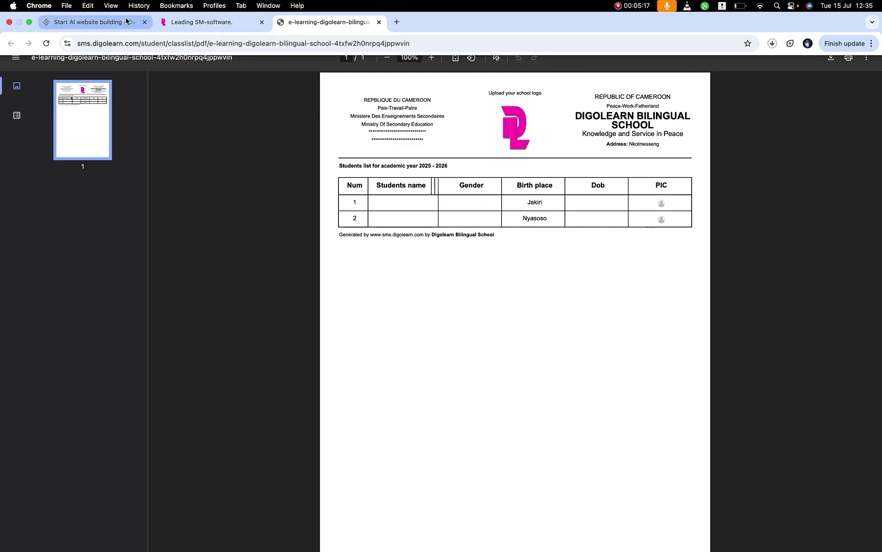
left_click(187, 30)
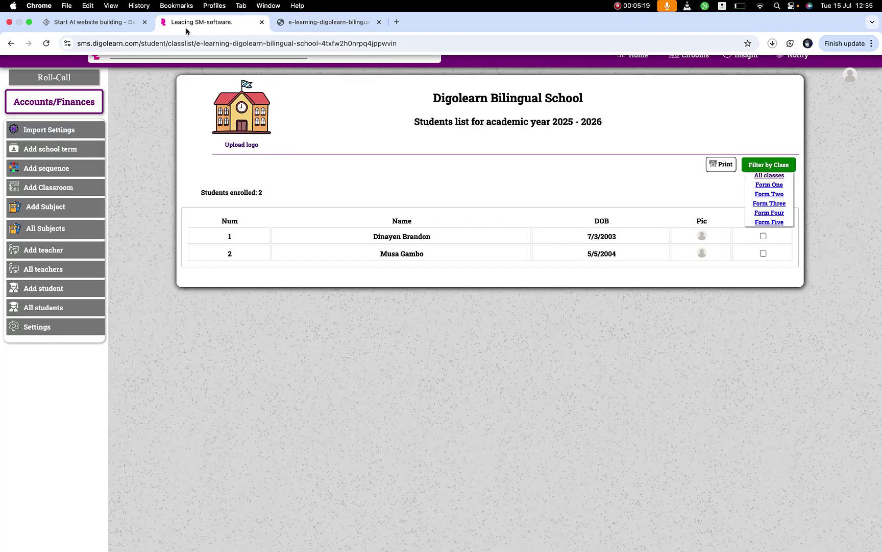
left_click(54, 309)
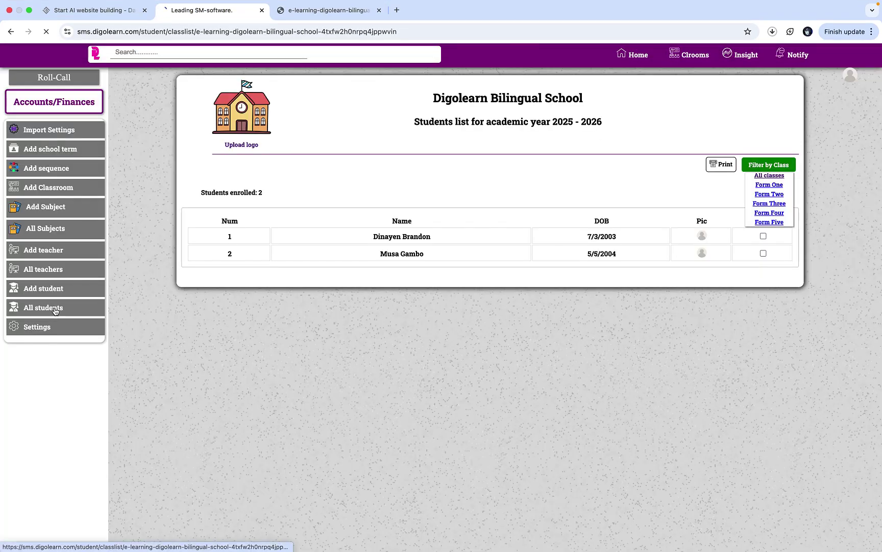